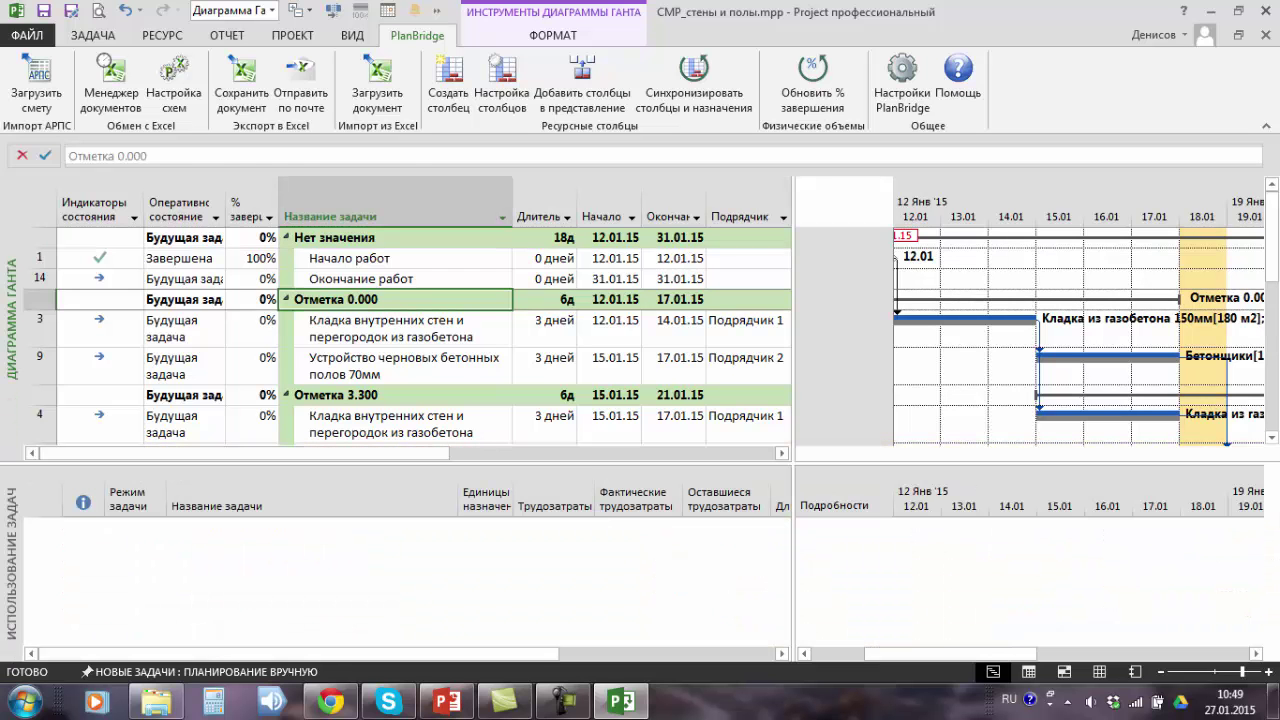
Show task 3's masonry assignments and select their daily 60 m2 and 120ч baseline cells
left_click(355, 335)
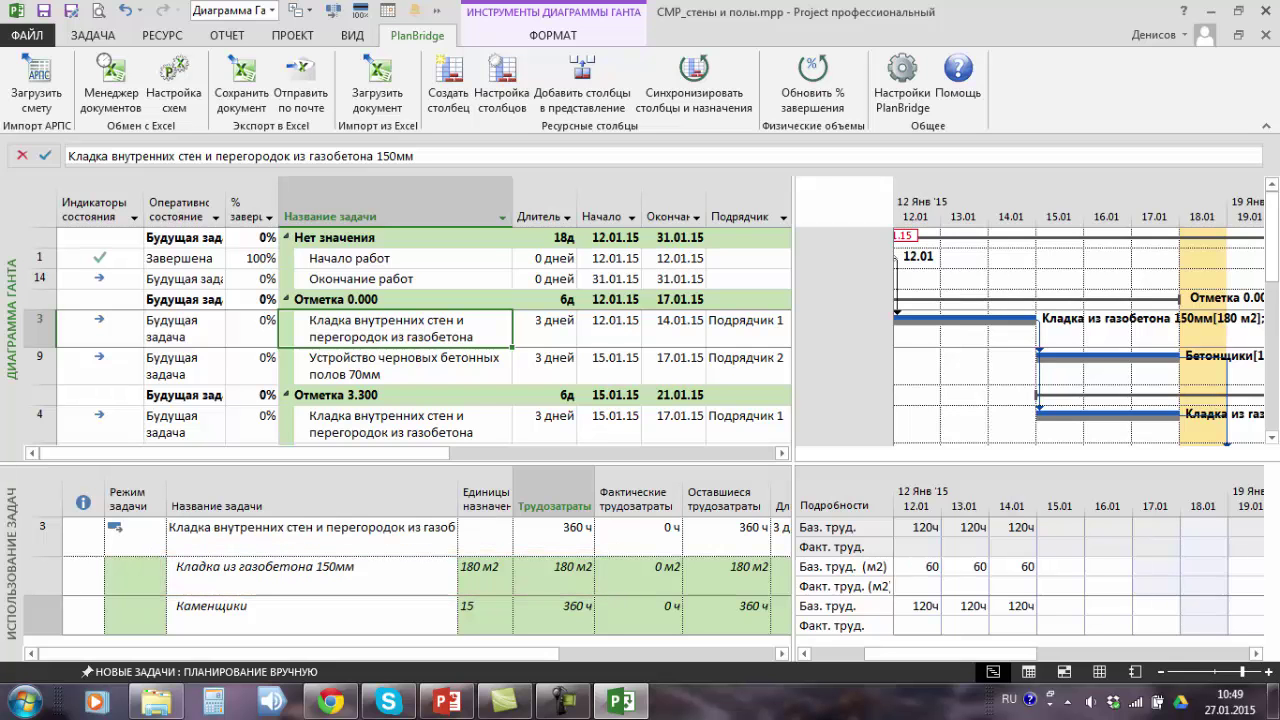
left_click(440, 567)
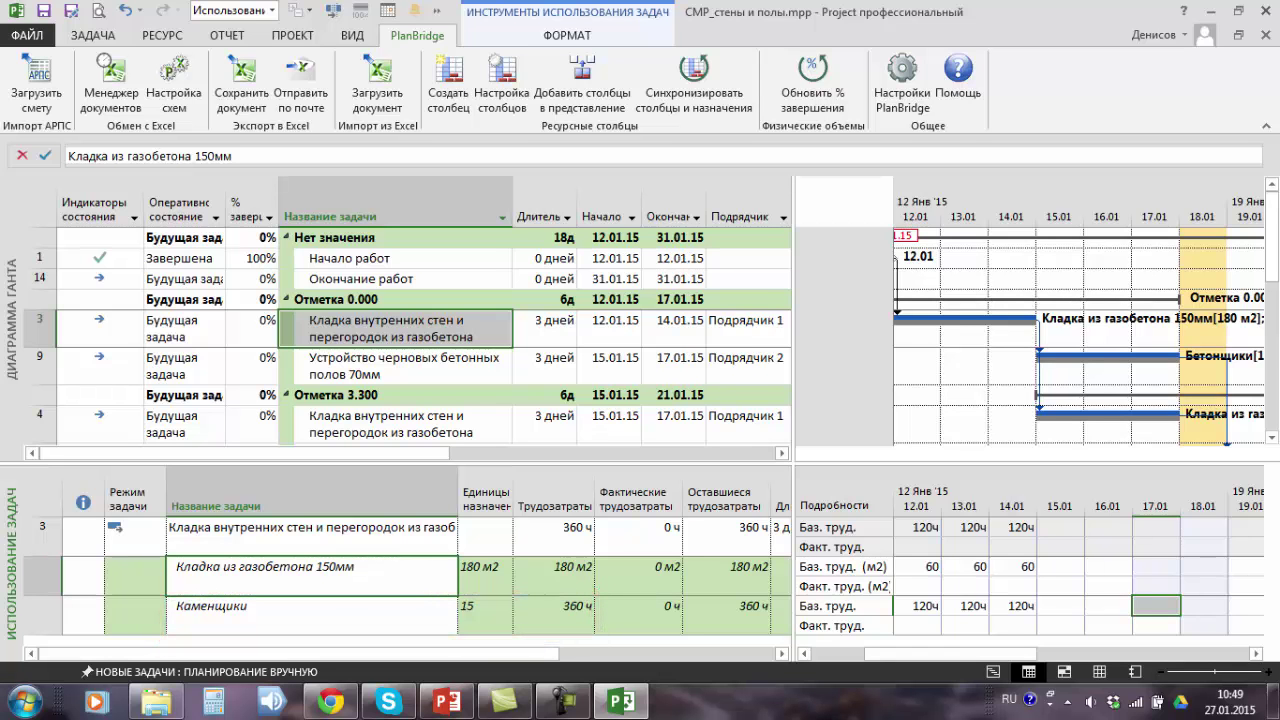
left_click(395, 328)
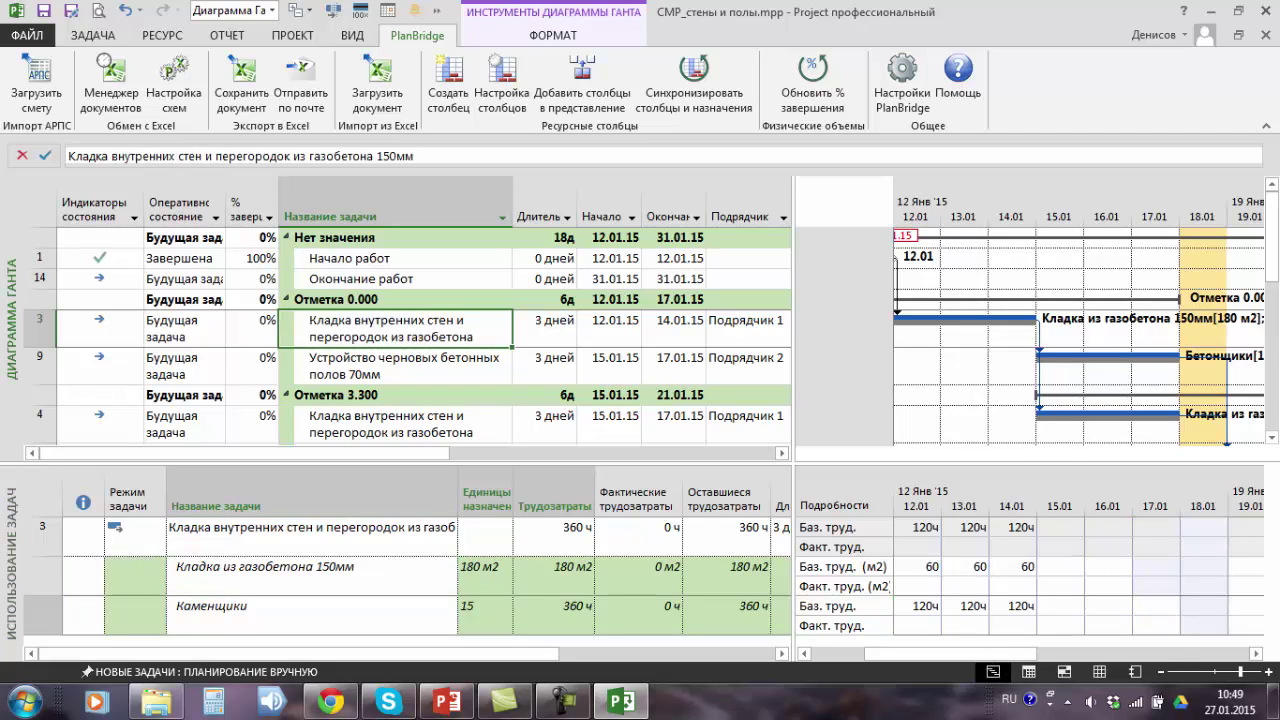
left_click_drag(925, 566, 1015, 566)
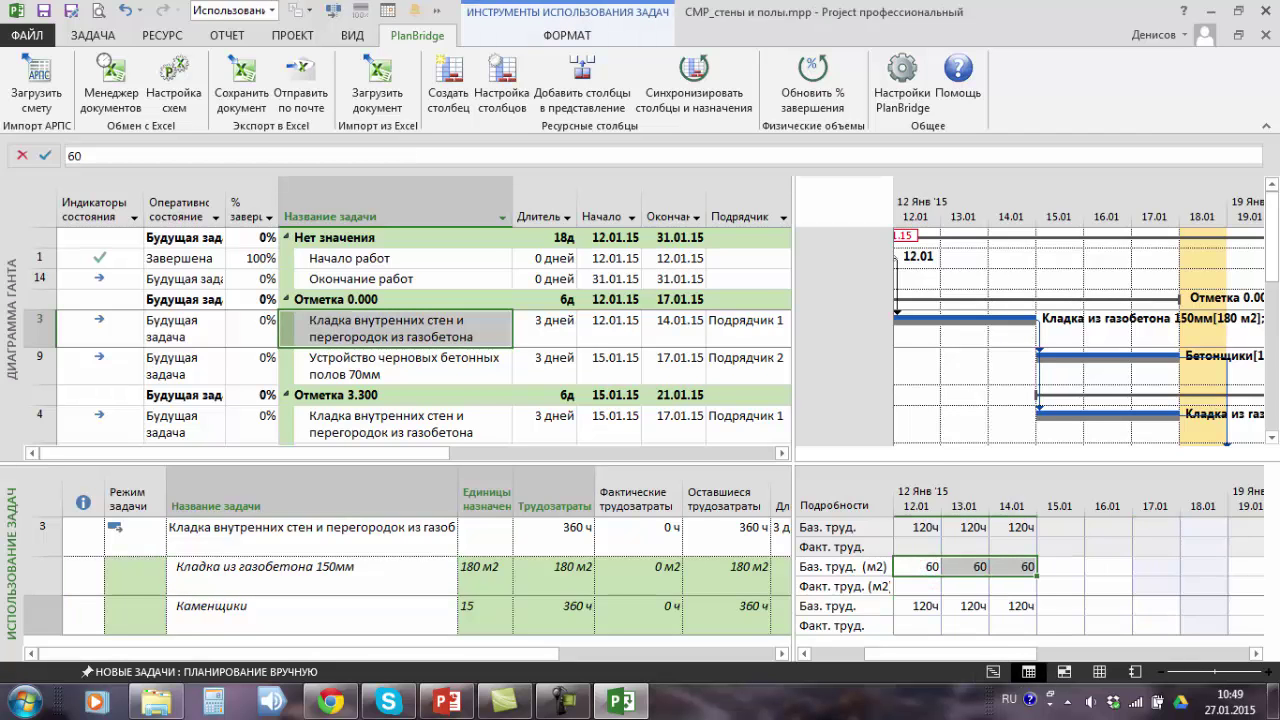
left_click_drag(915, 606, 1015, 606)
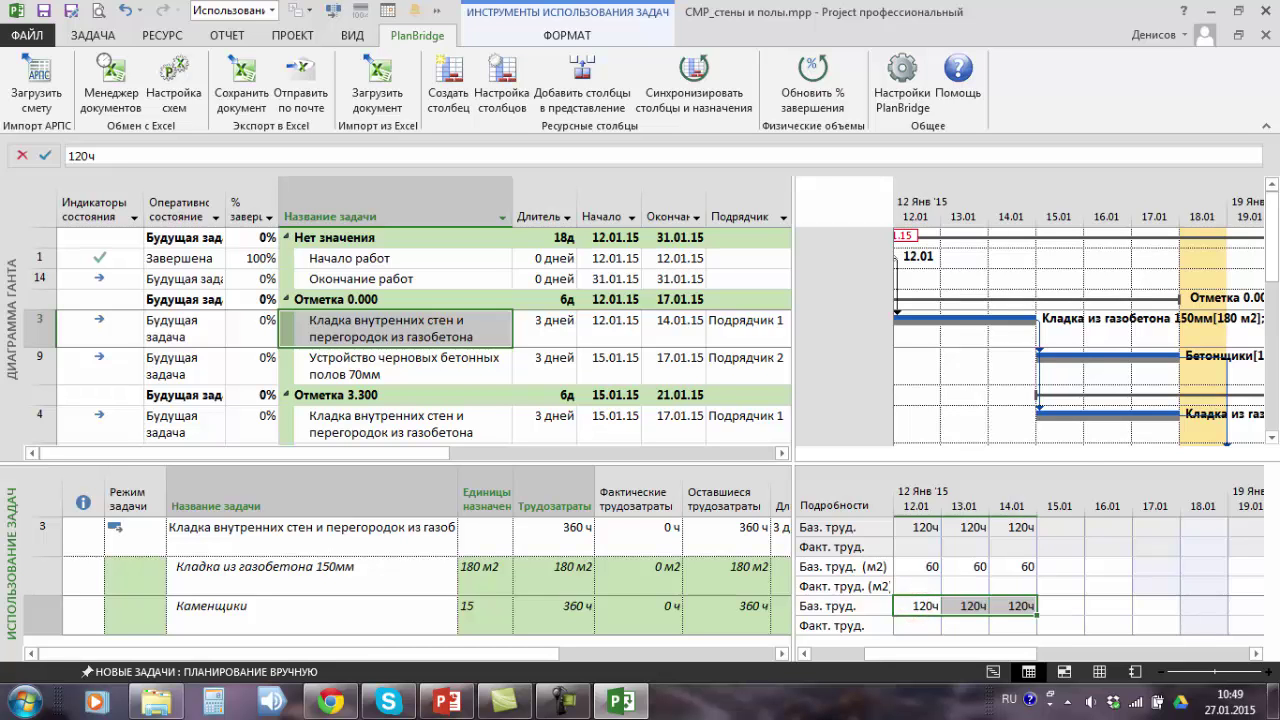
Widen the task table to reveal the Подрядчик and Почта columns, then narrow it again
left_click(741, 216)
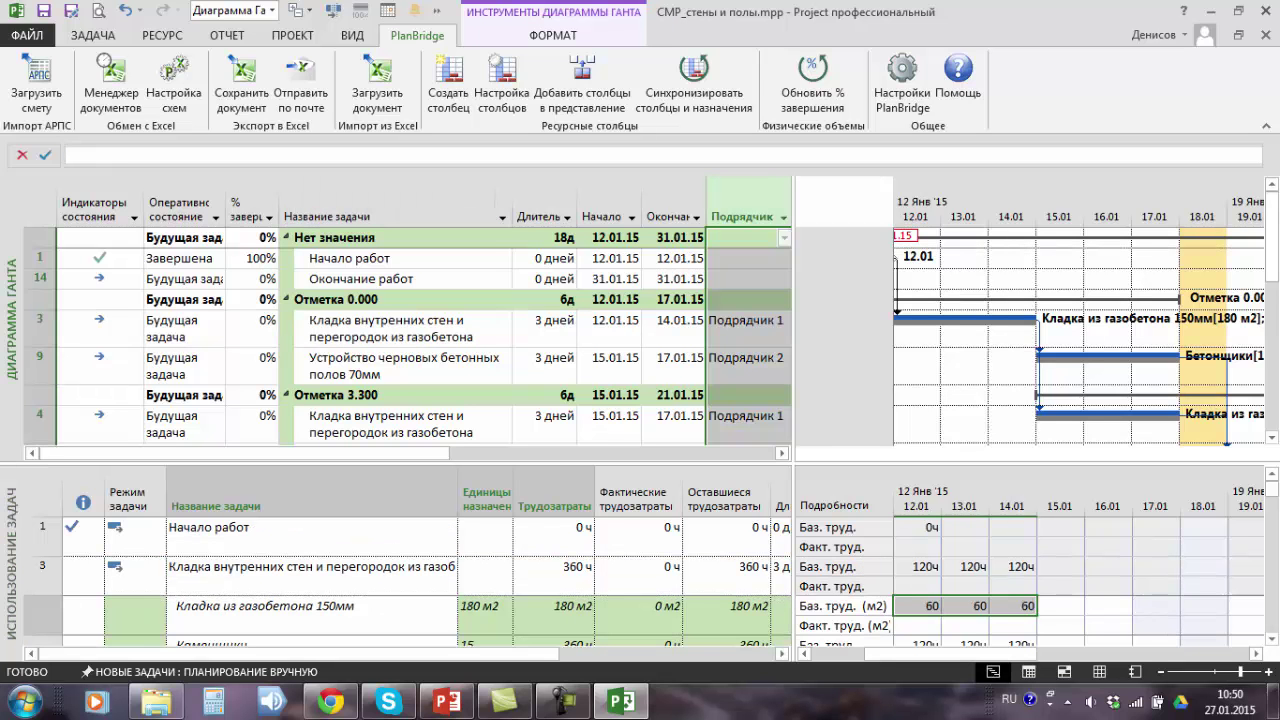
left_click_drag(793, 190, 893, 190)
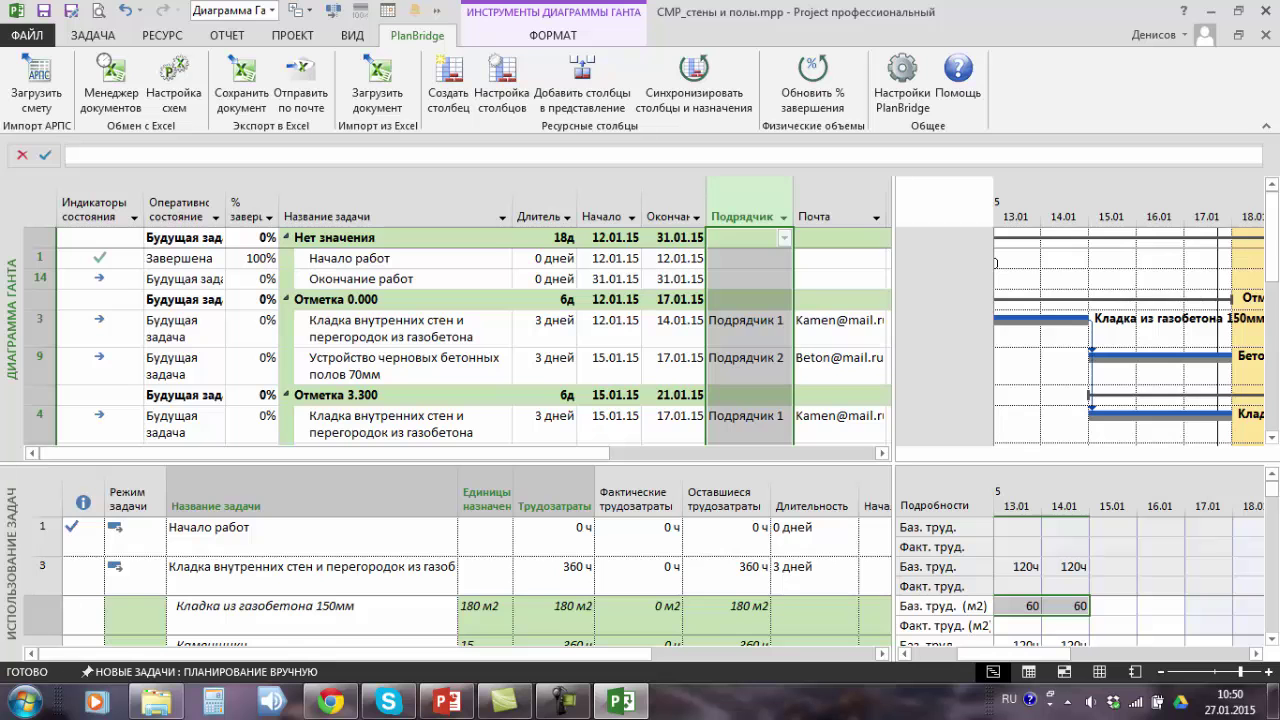
left_click(814, 216)
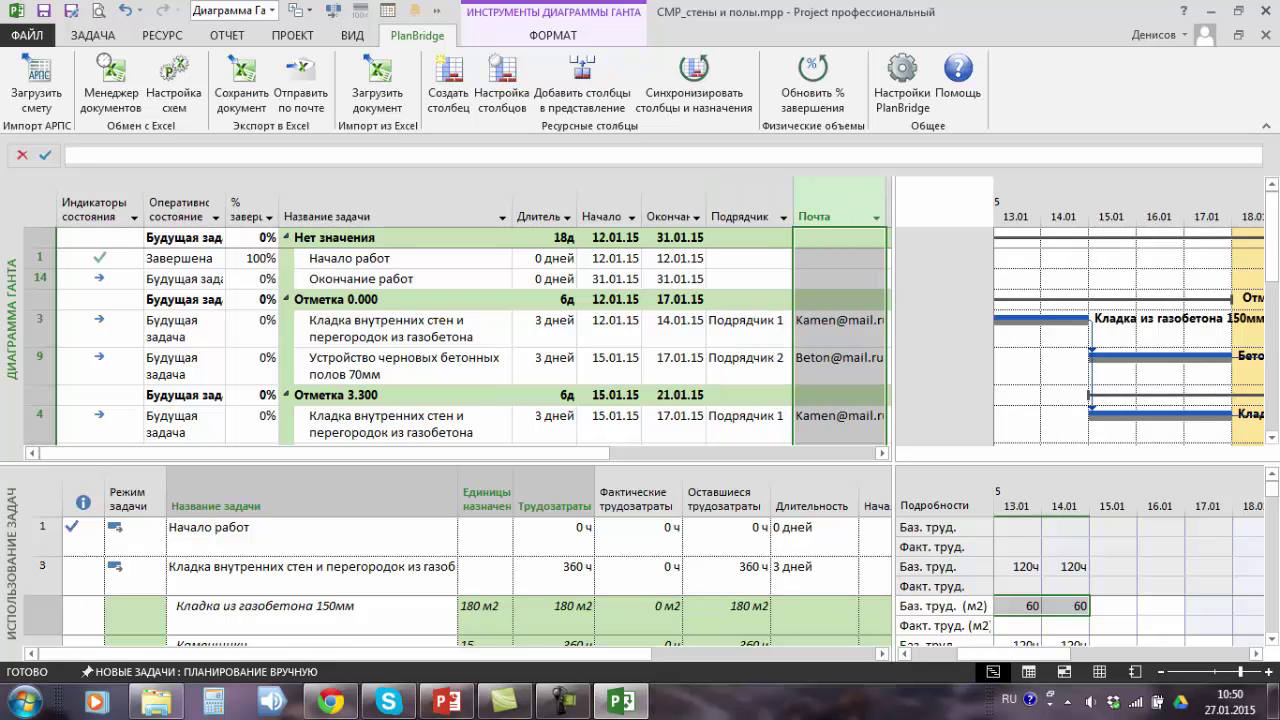
left_click_drag(892, 290, 790, 290)
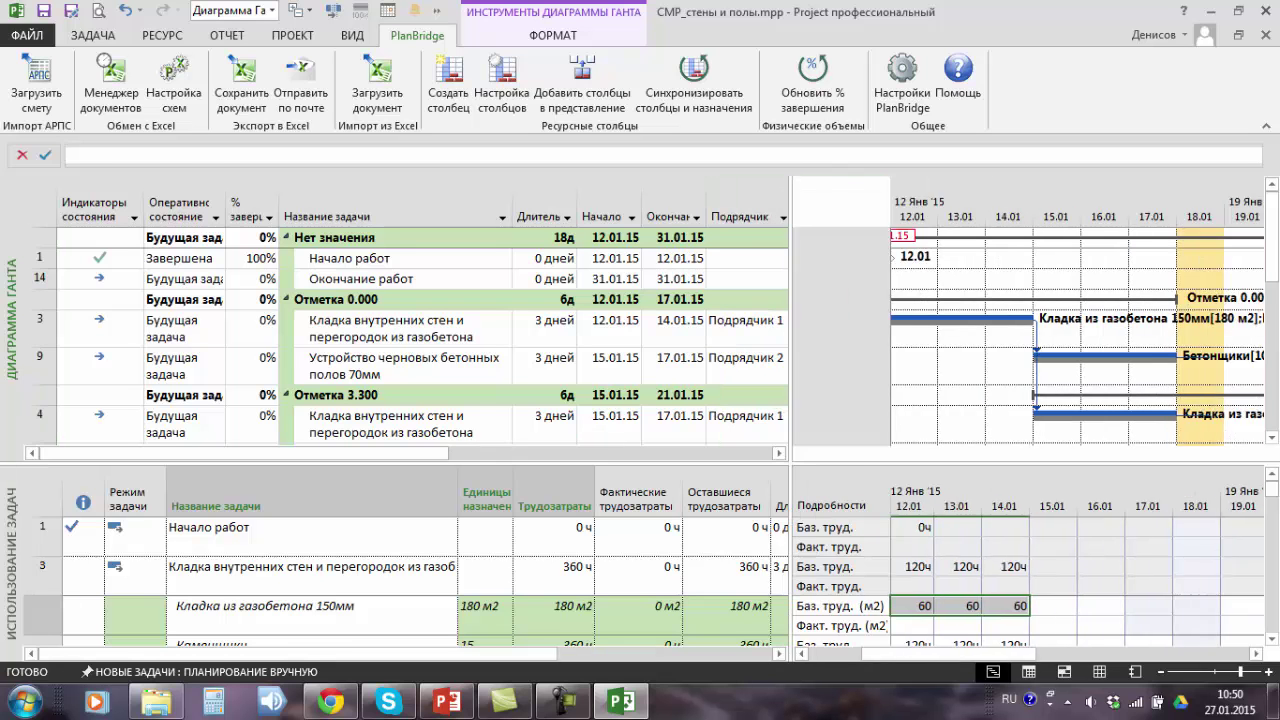
left_click(260, 606)
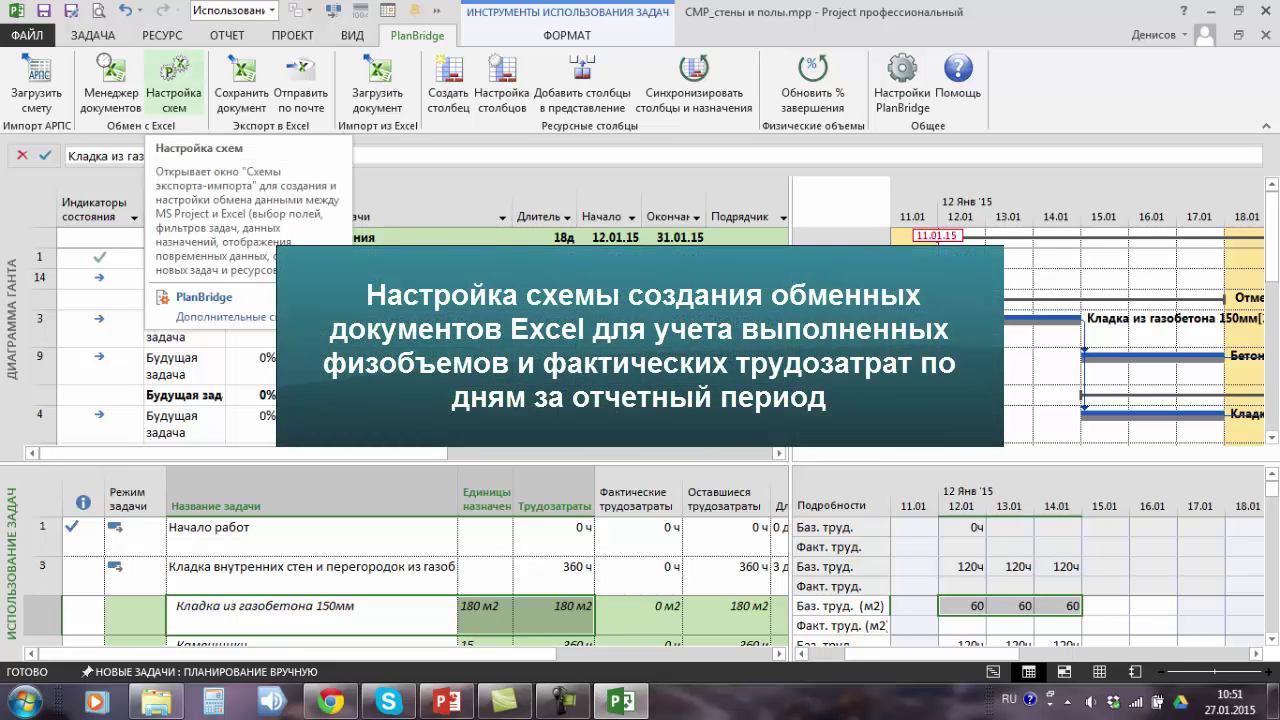
Open the settings of the Учет_1 per-assignment actuals scheme from the PlanBridge scheme list
left_click(174, 85)
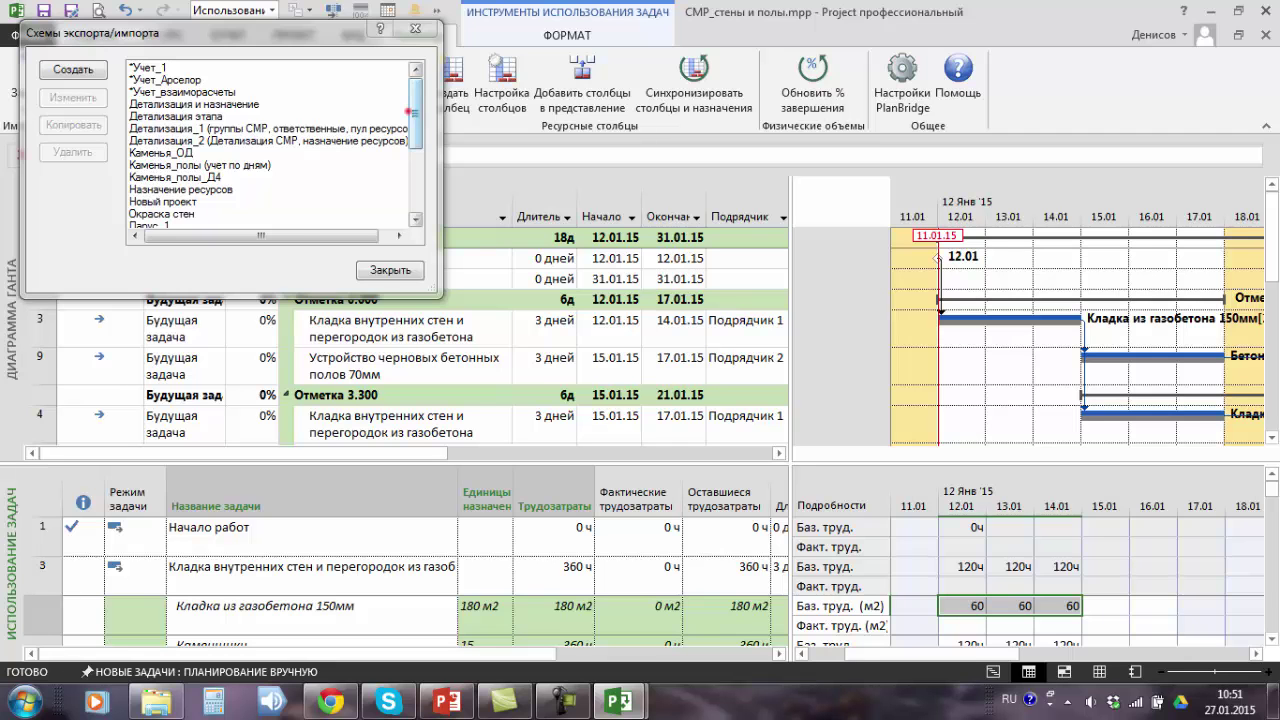
scroll(406, 108, "down", 4)
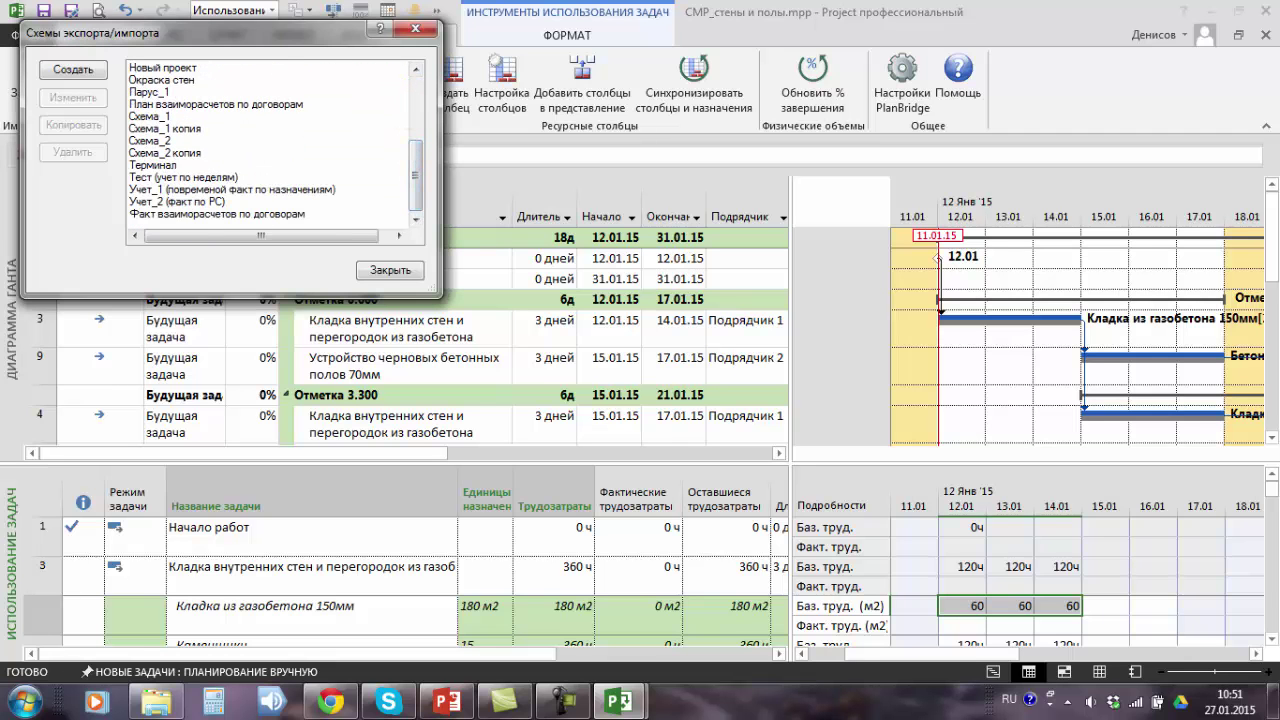
left_click(210, 189)
left_click(70, 98)
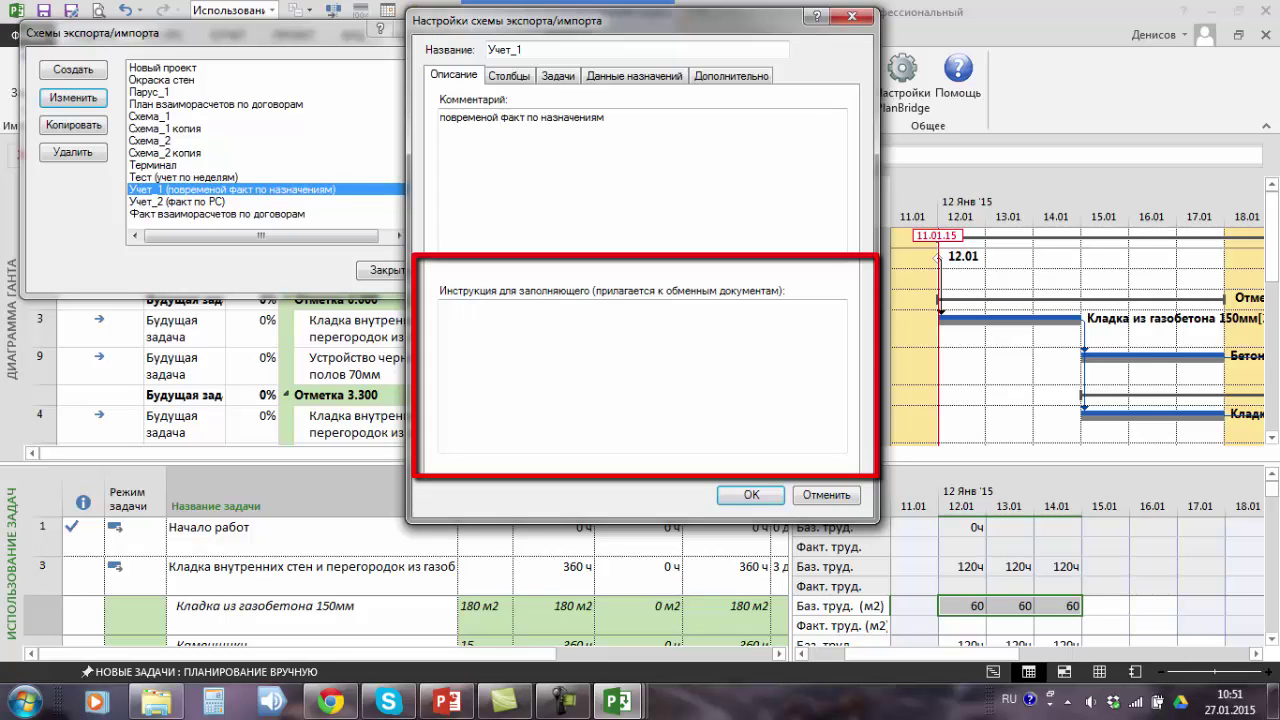
Review the scheme's exported columns, selecting the Текст5 Отметки entry
left_click(489, 74)
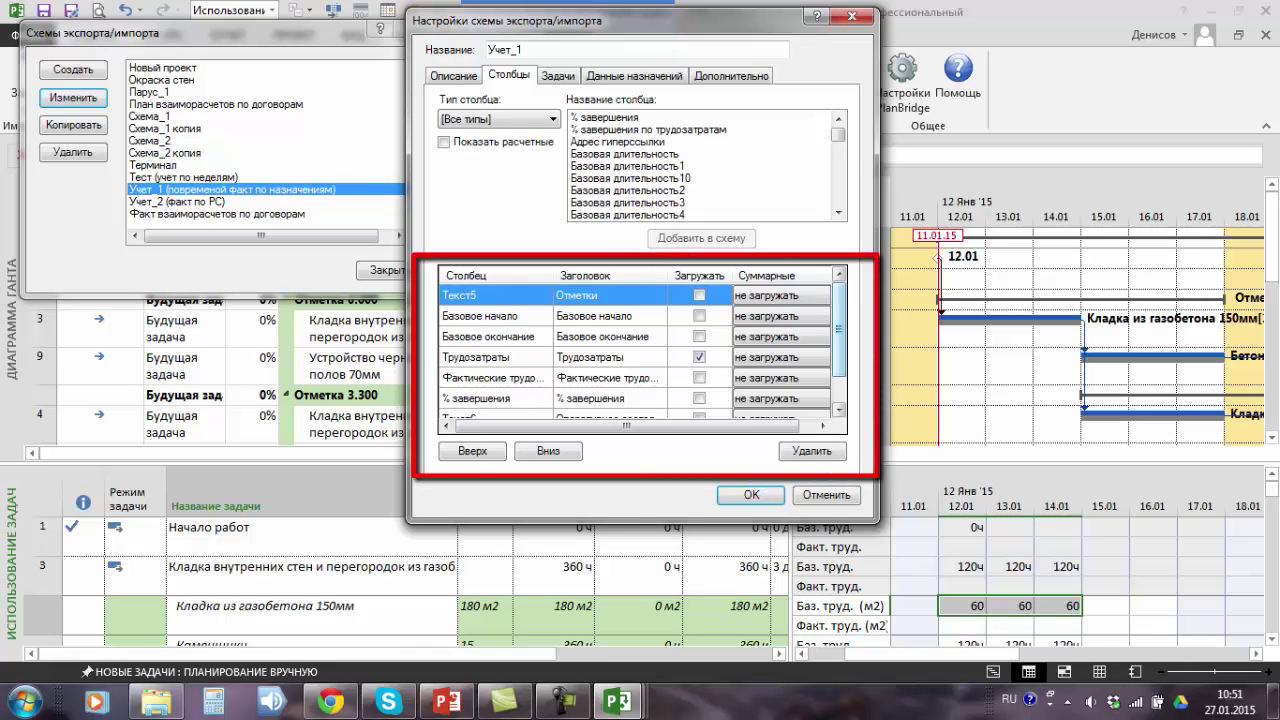
left_click_drag(838, 305, 838, 315)
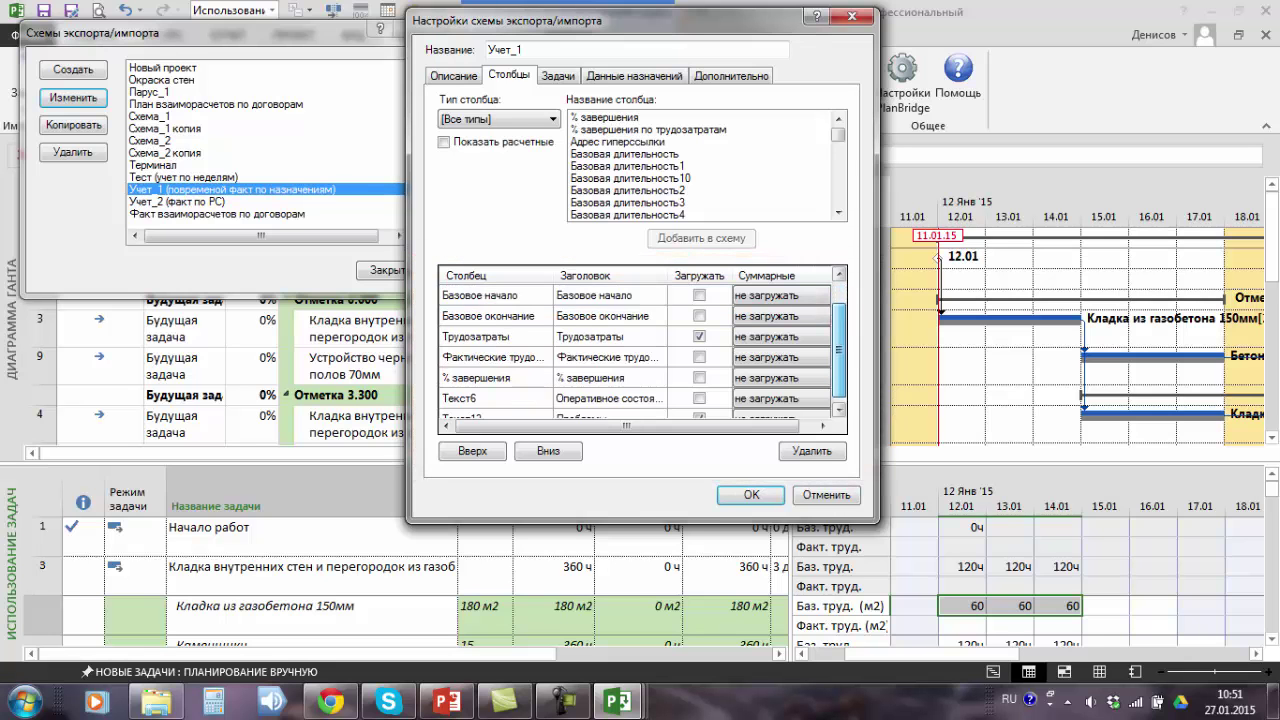
scroll(636, 346, "down", 1)
scroll(636, 346, "up", 2)
left_click(497, 295)
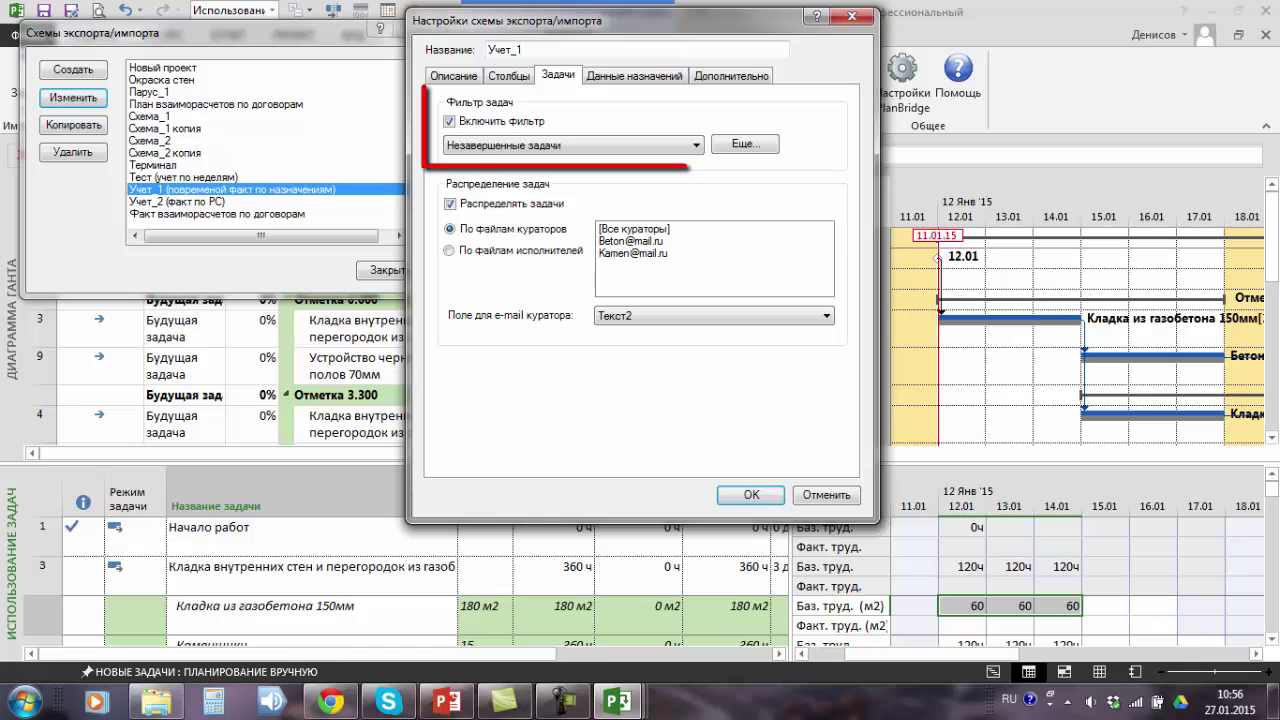
Select all curators and set Текст1 as the curator e-mail field for per-contractor files
left_click(624, 228)
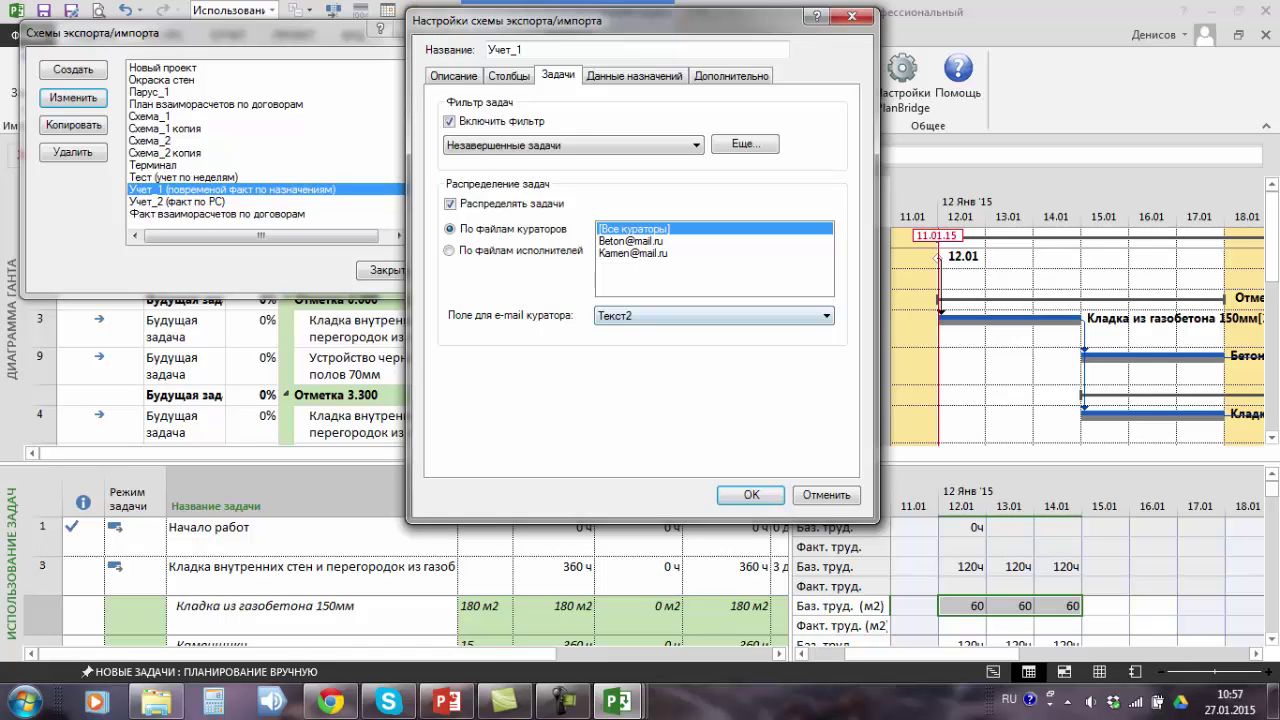
left_click(826, 315)
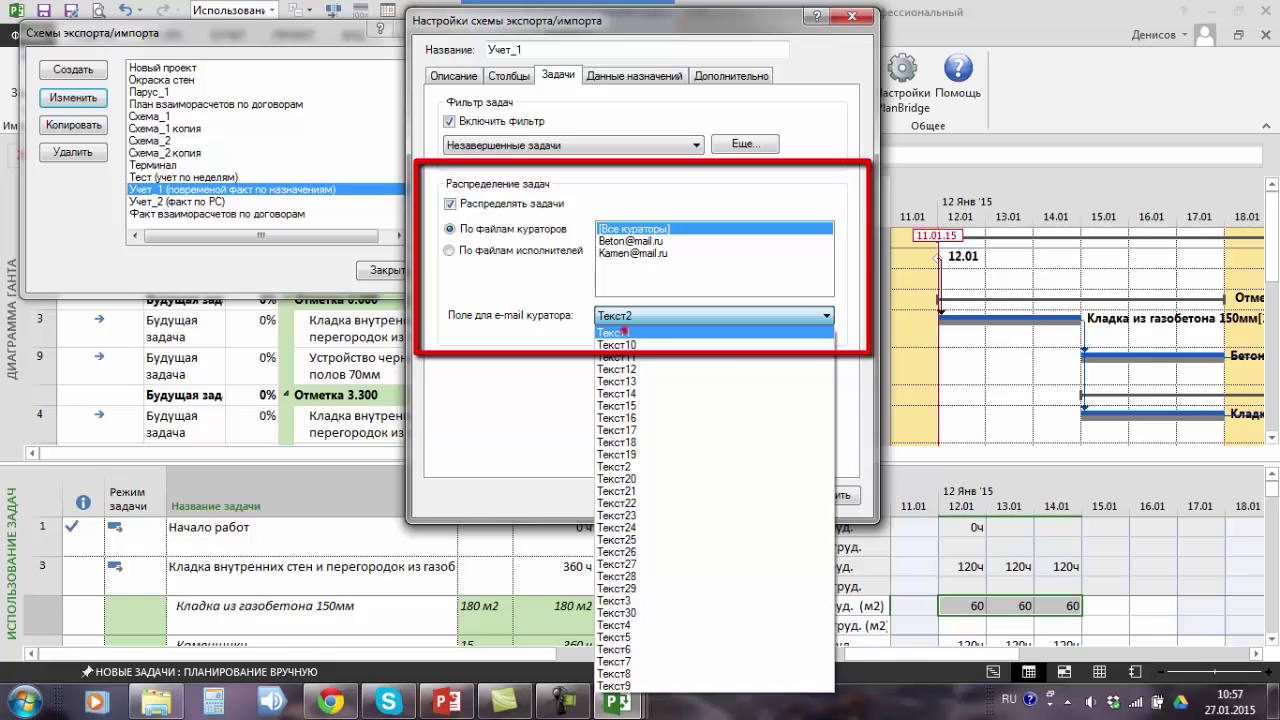
left_click(625, 331)
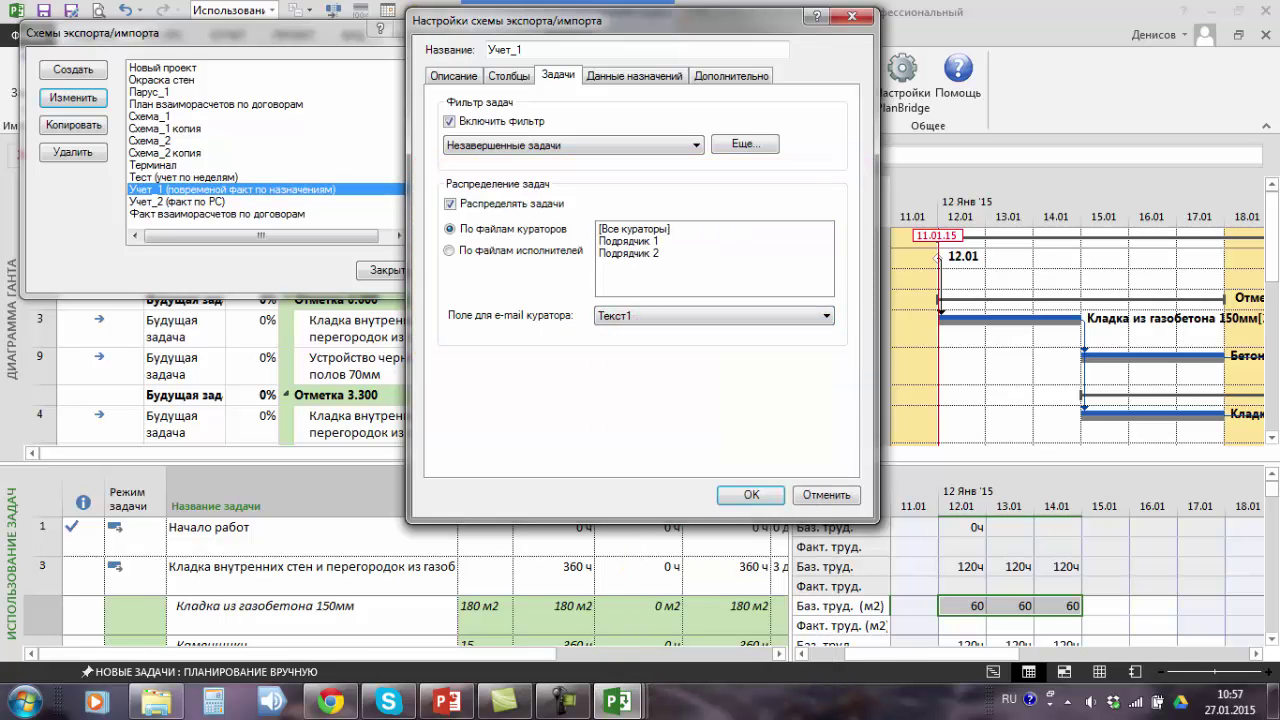
left_click(751, 495)
key("ctrl+Tab")
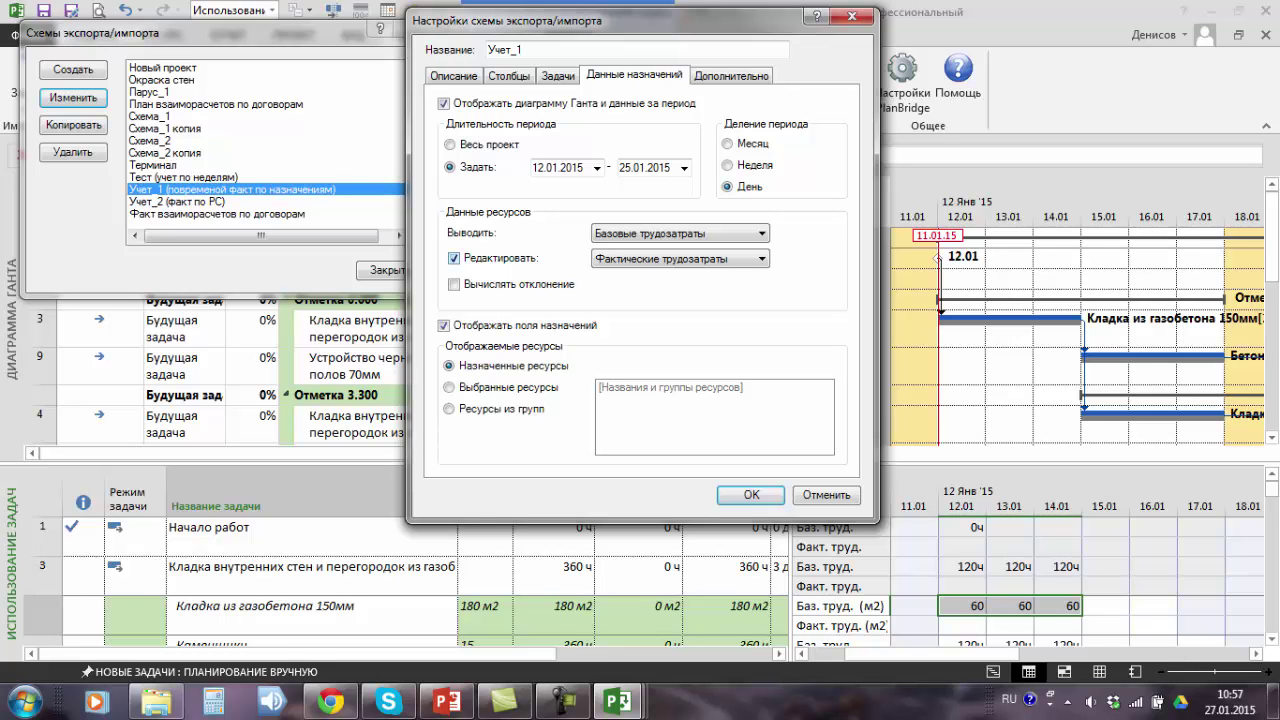
Keep Базовые трудозатраты as displayed data and Фактические трудозатраты as editable data
left_click(762, 233)
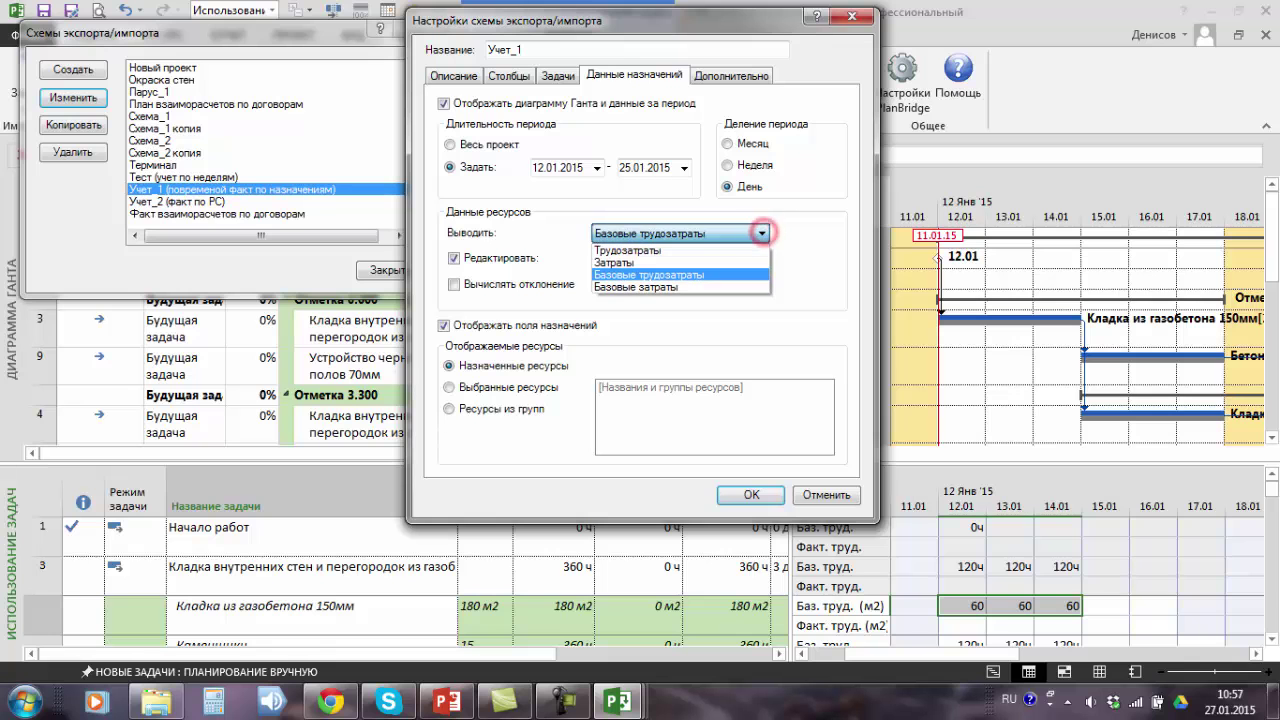
left_click(680, 274)
left_click(455, 258)
left_click(455, 258)
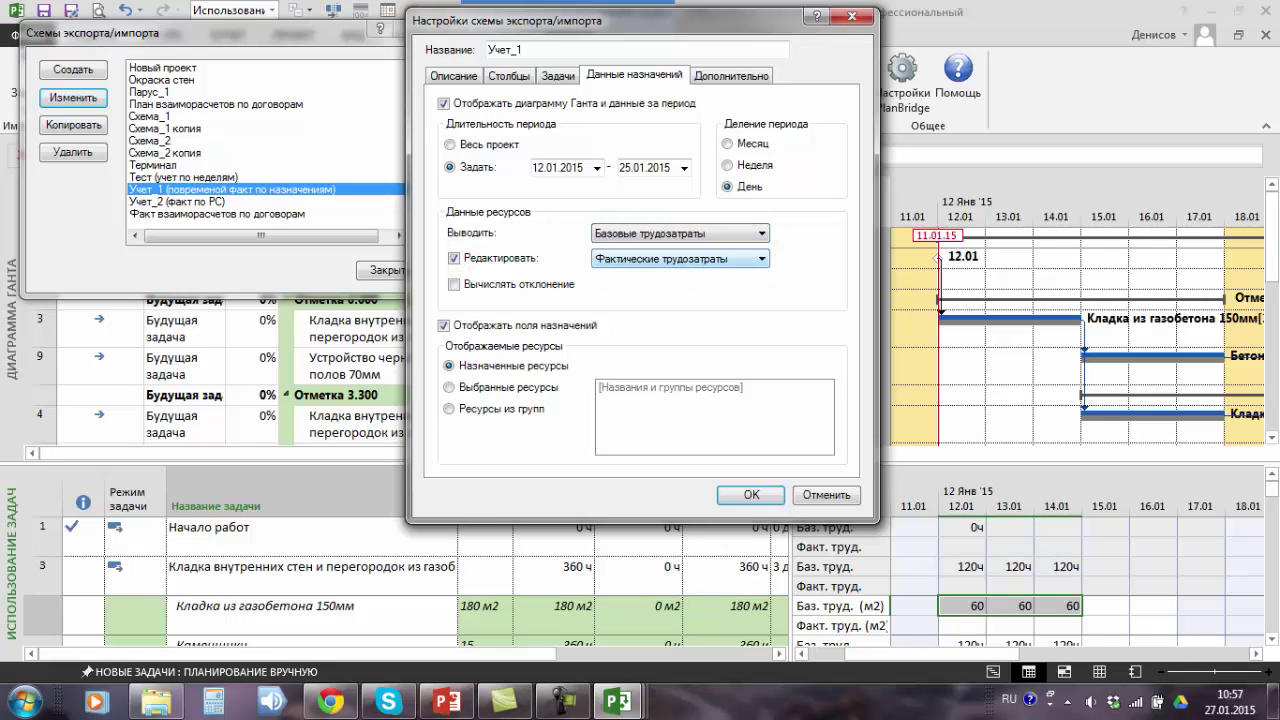
left_click(762, 258)
left_click(688, 274)
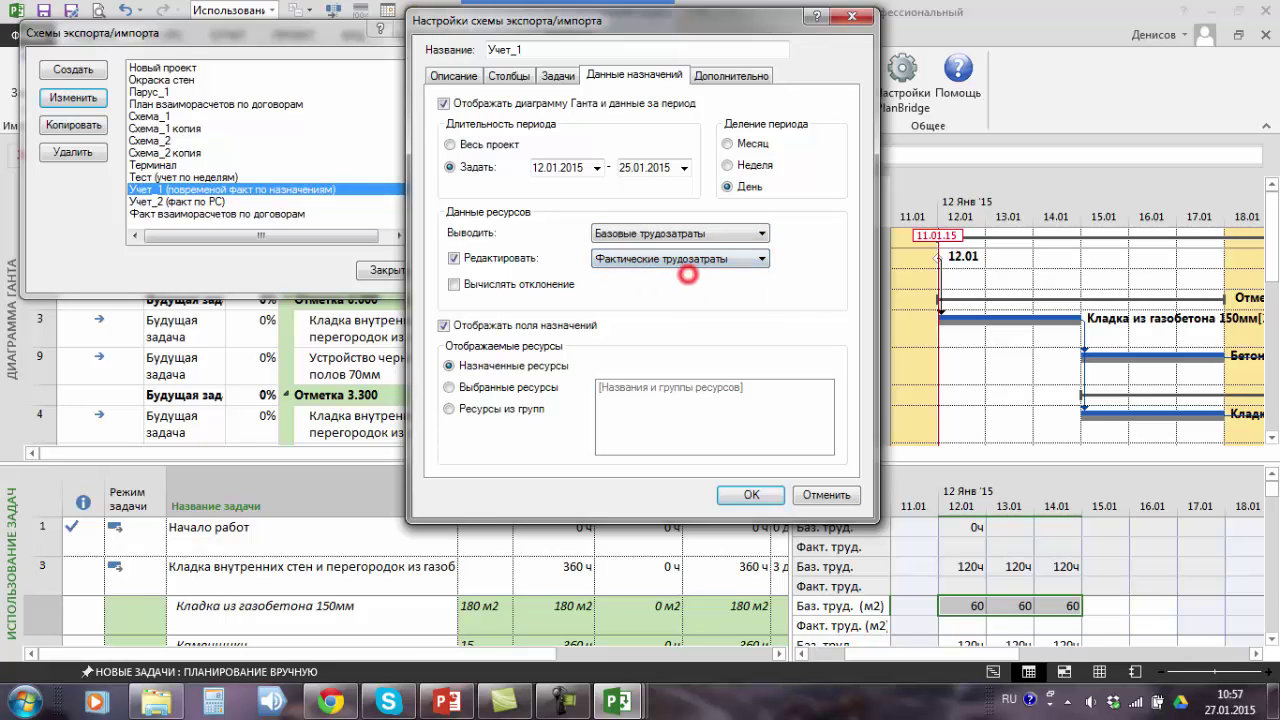
Show assignment fields for assigned resources only, save the scheme and close the scheme list
left_click(441, 327)
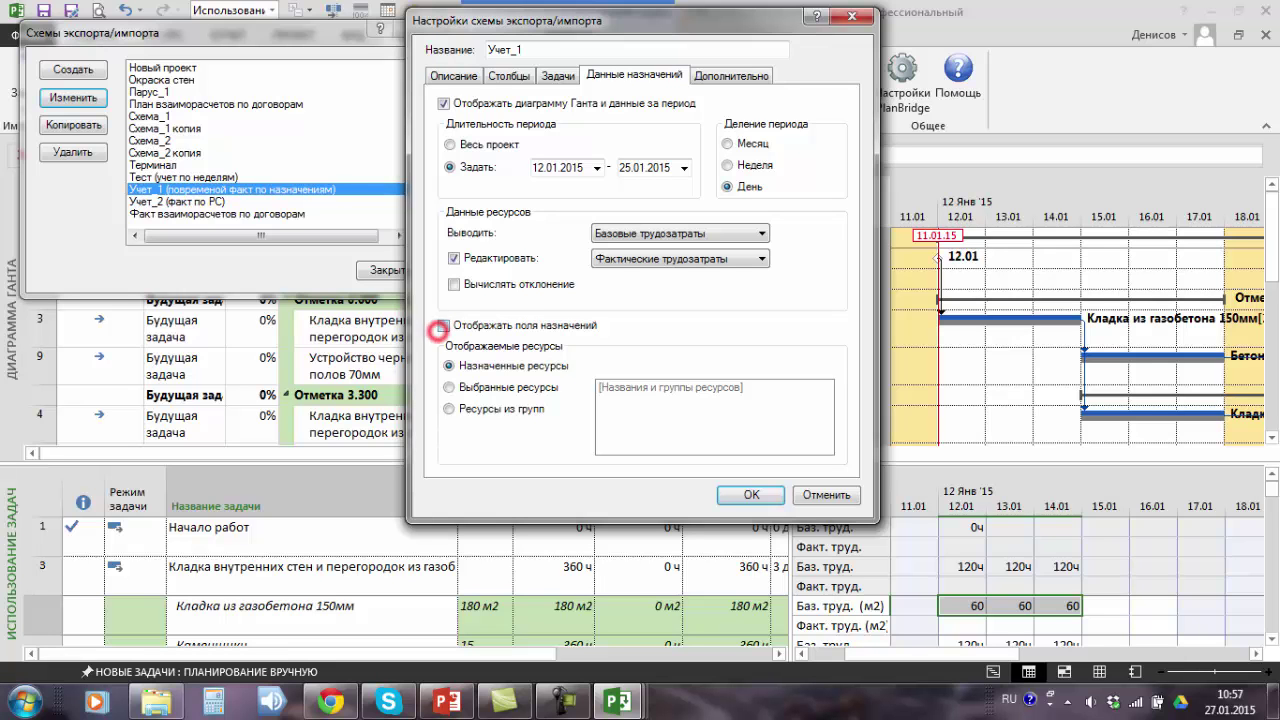
left_click(448, 366)
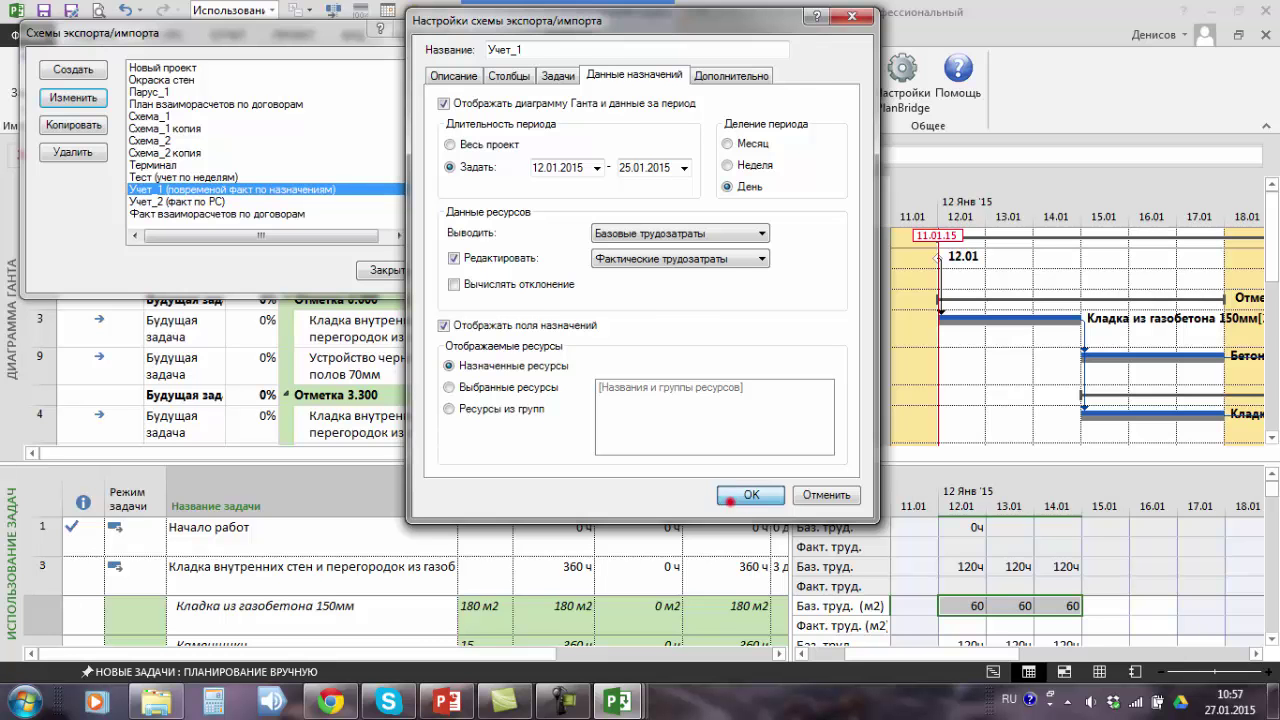
left_click(750, 494)
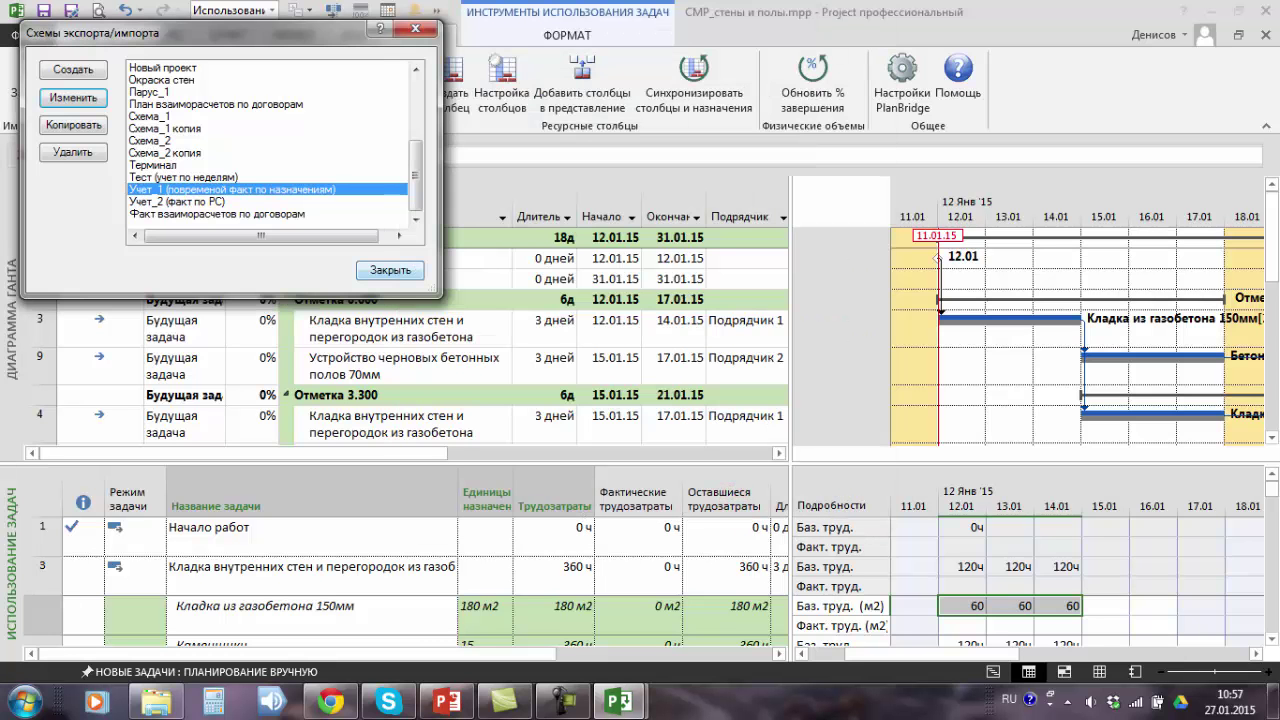
left_click(390, 270)
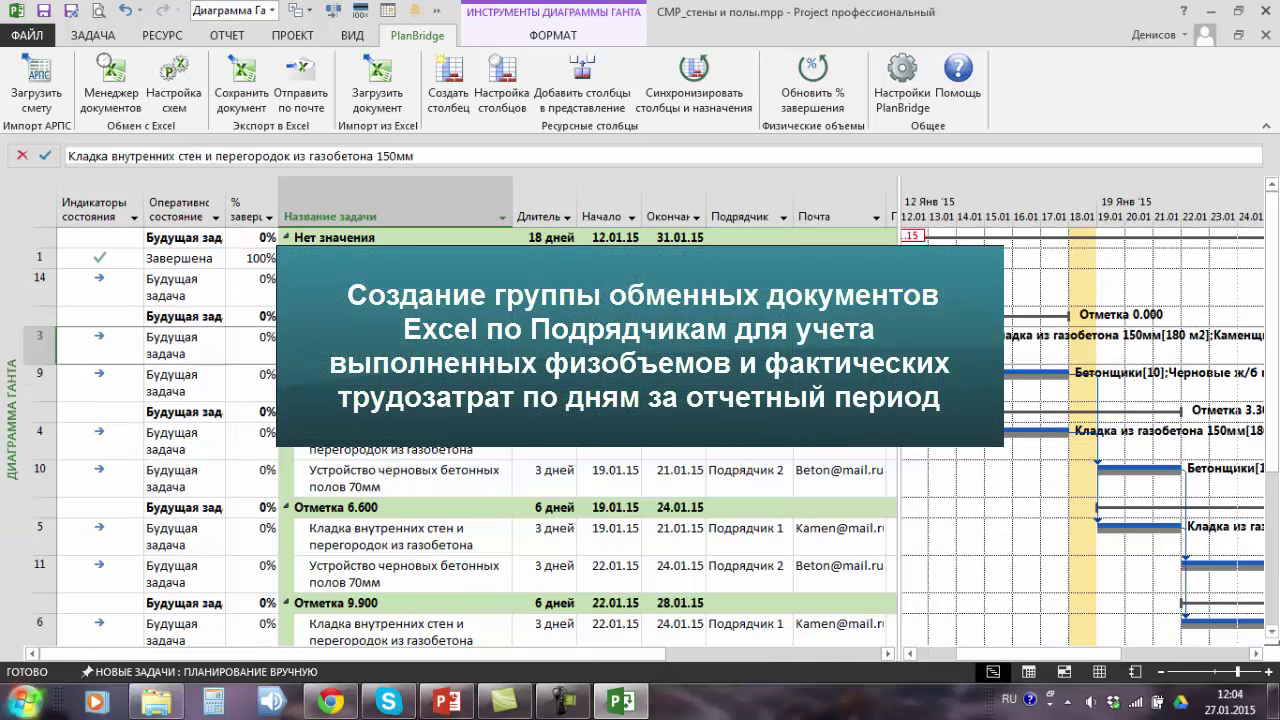
Export the plan with scheme Учет_1 to Учет_1.xlsx in the Учет факта folder
left_click(241, 80)
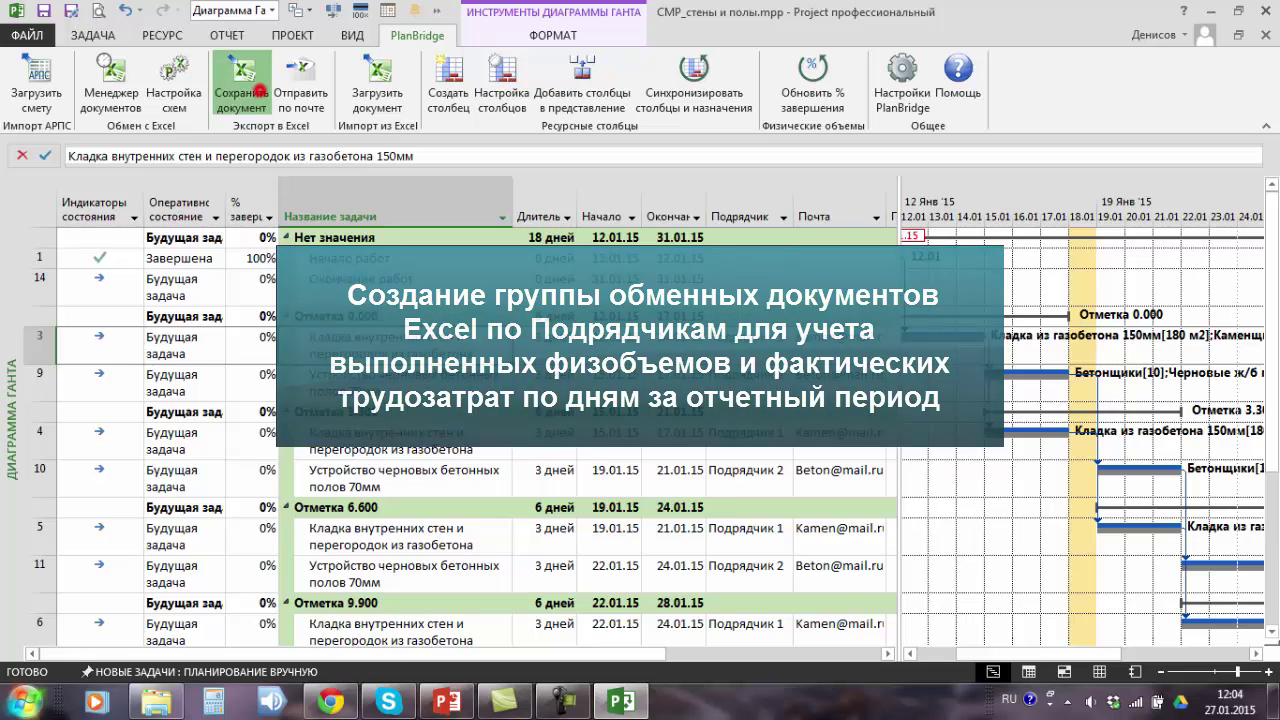
left_click_drag(549, 330, 549, 390)
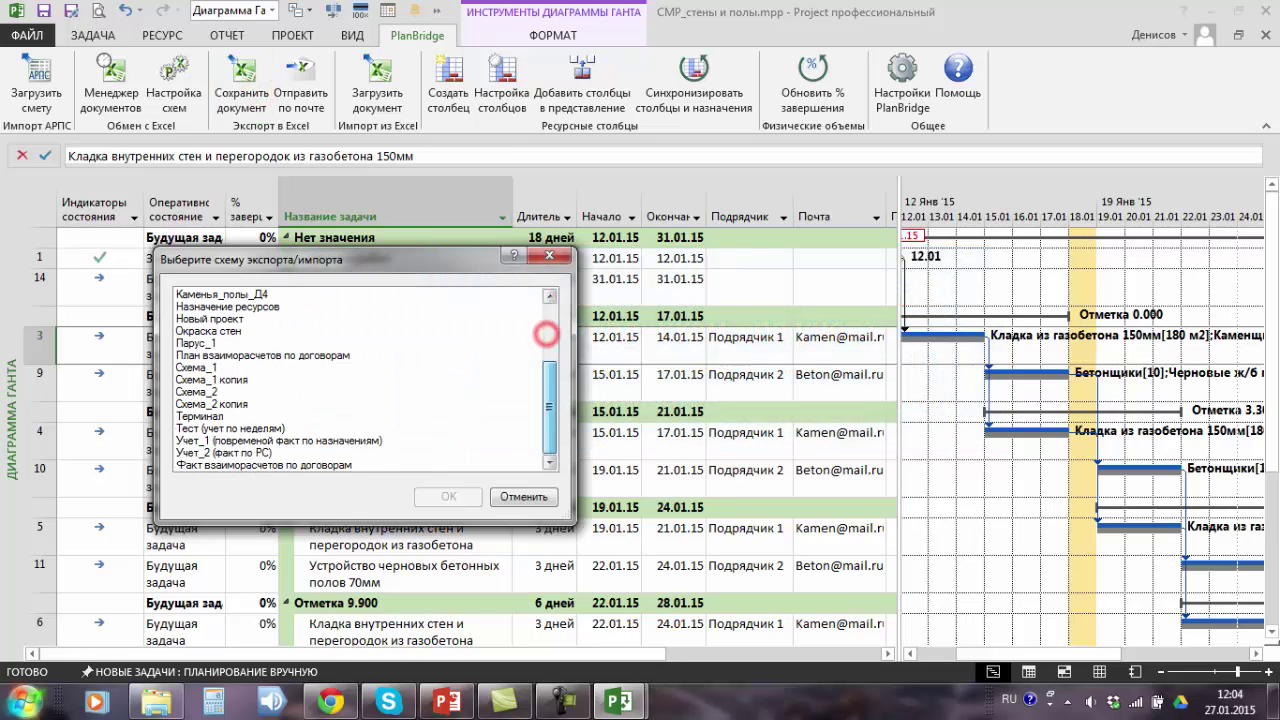
left_click(314, 440)
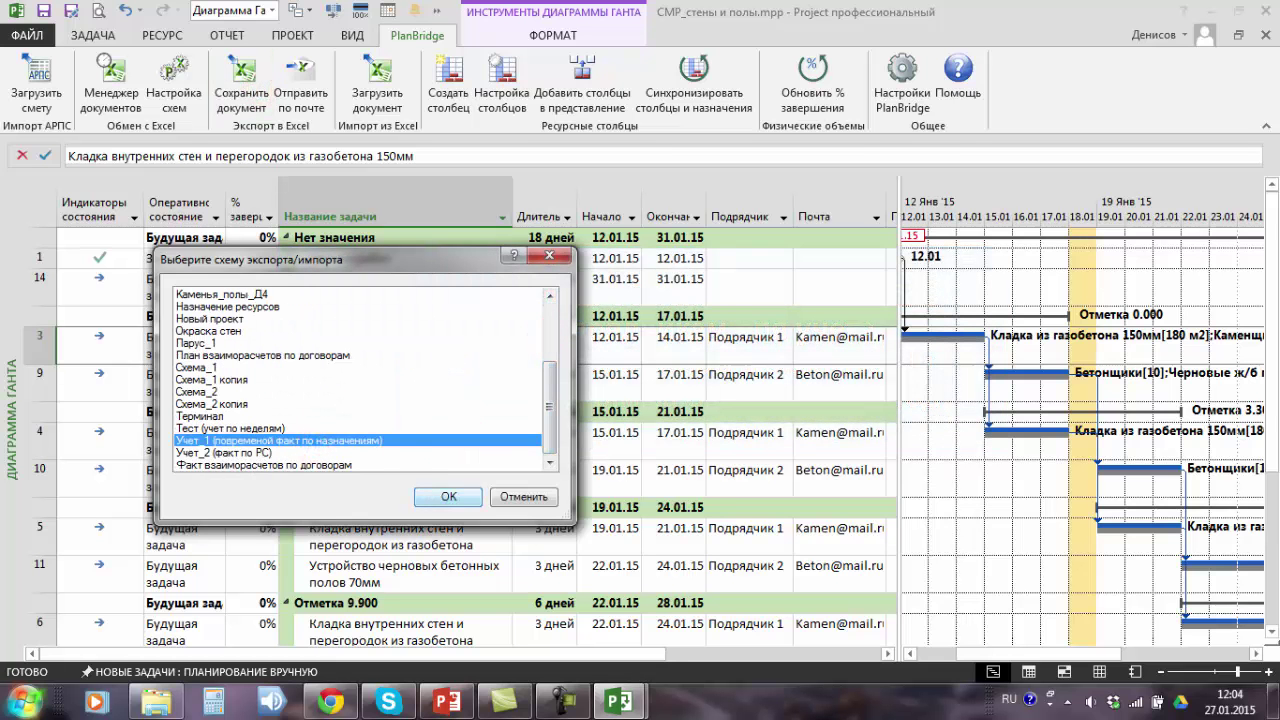
left_click(448, 497)
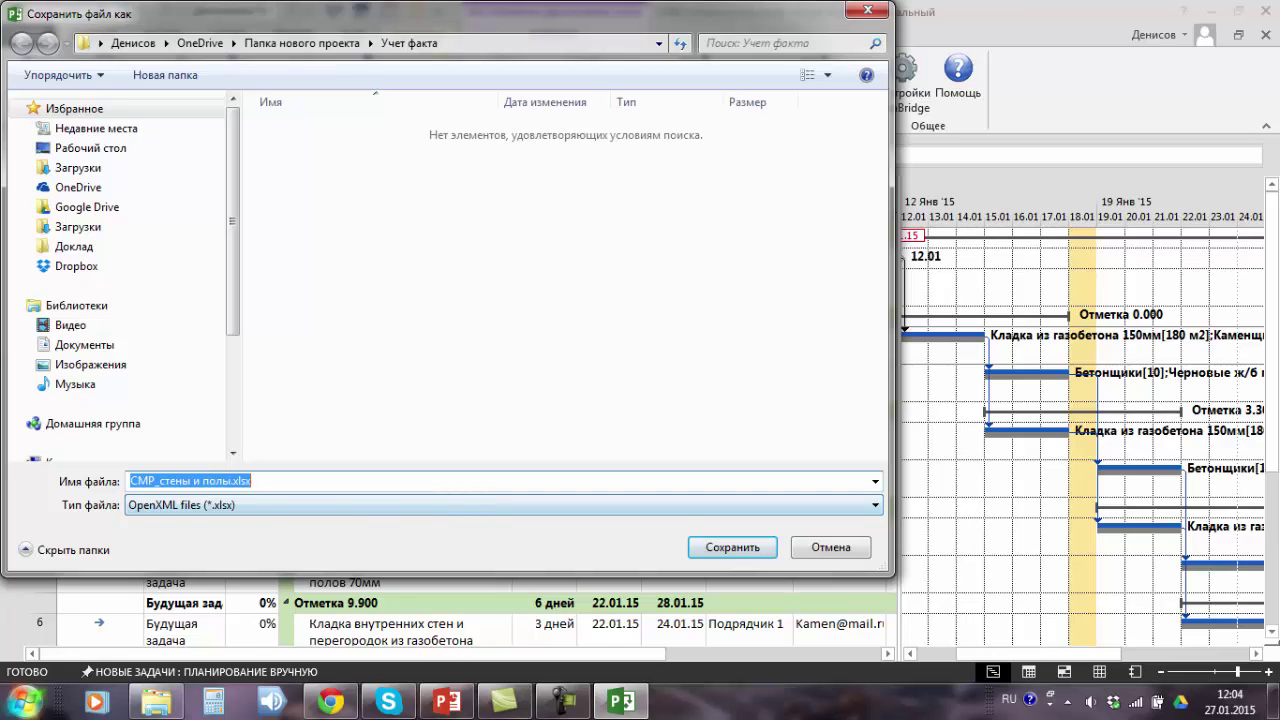
type("Учет_1")
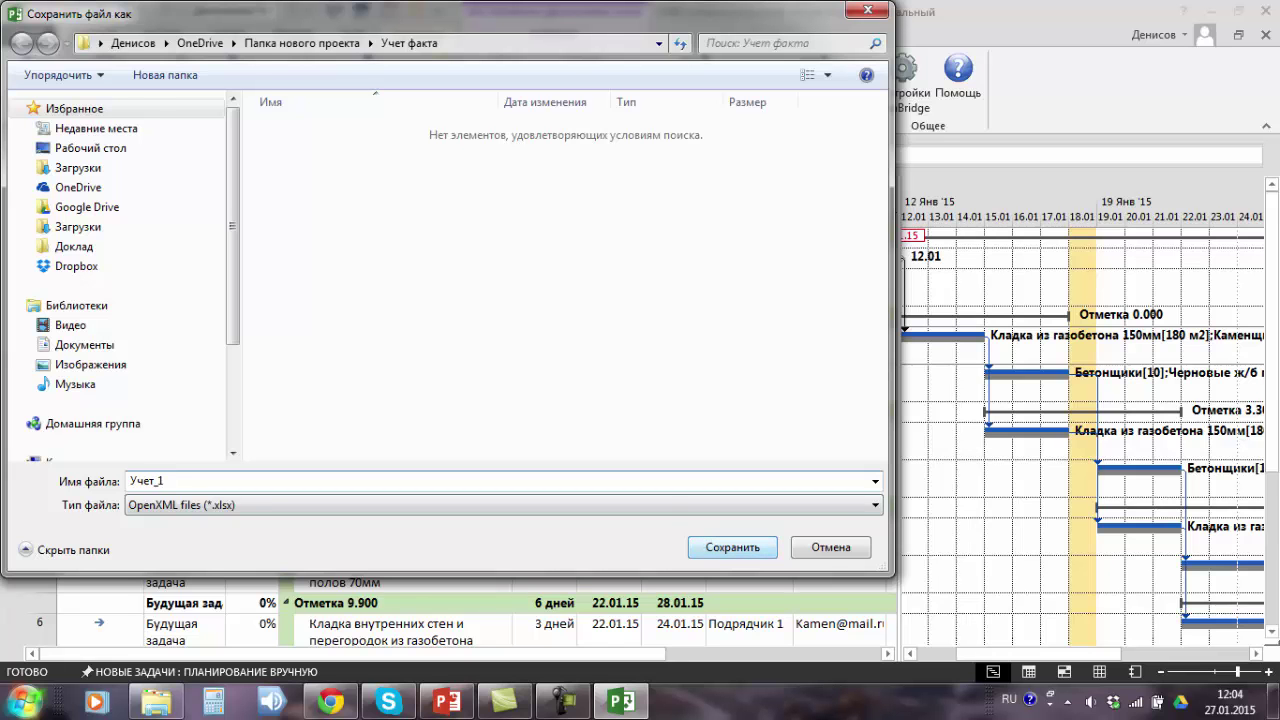
left_click(738, 548)
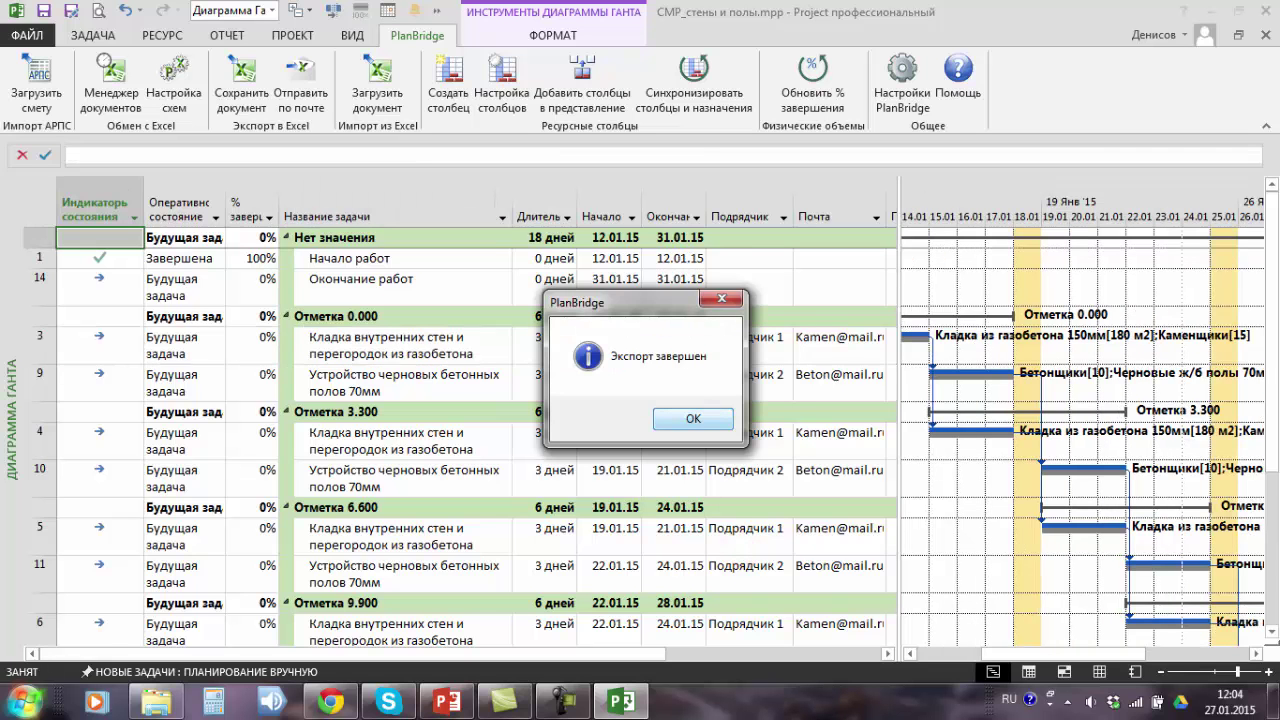
left_click(700, 424)
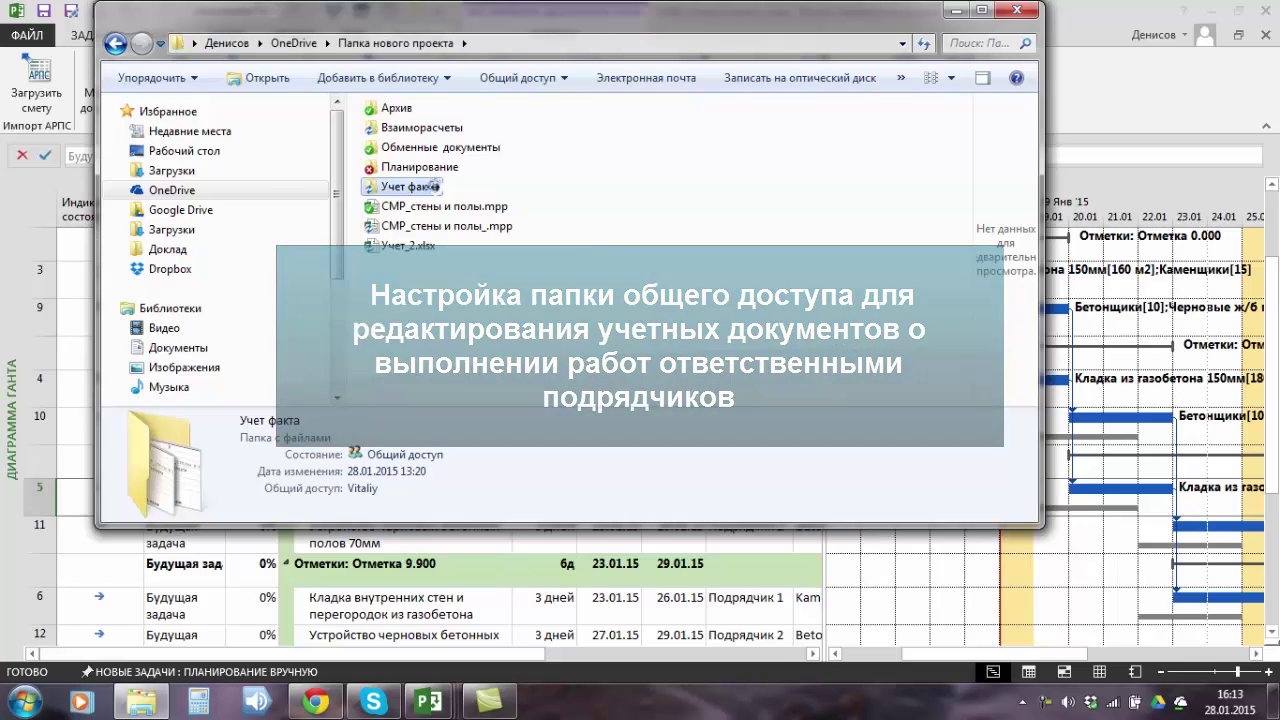
Copy a OneDrive share link for the Учет факта folder
right_click(433, 187)
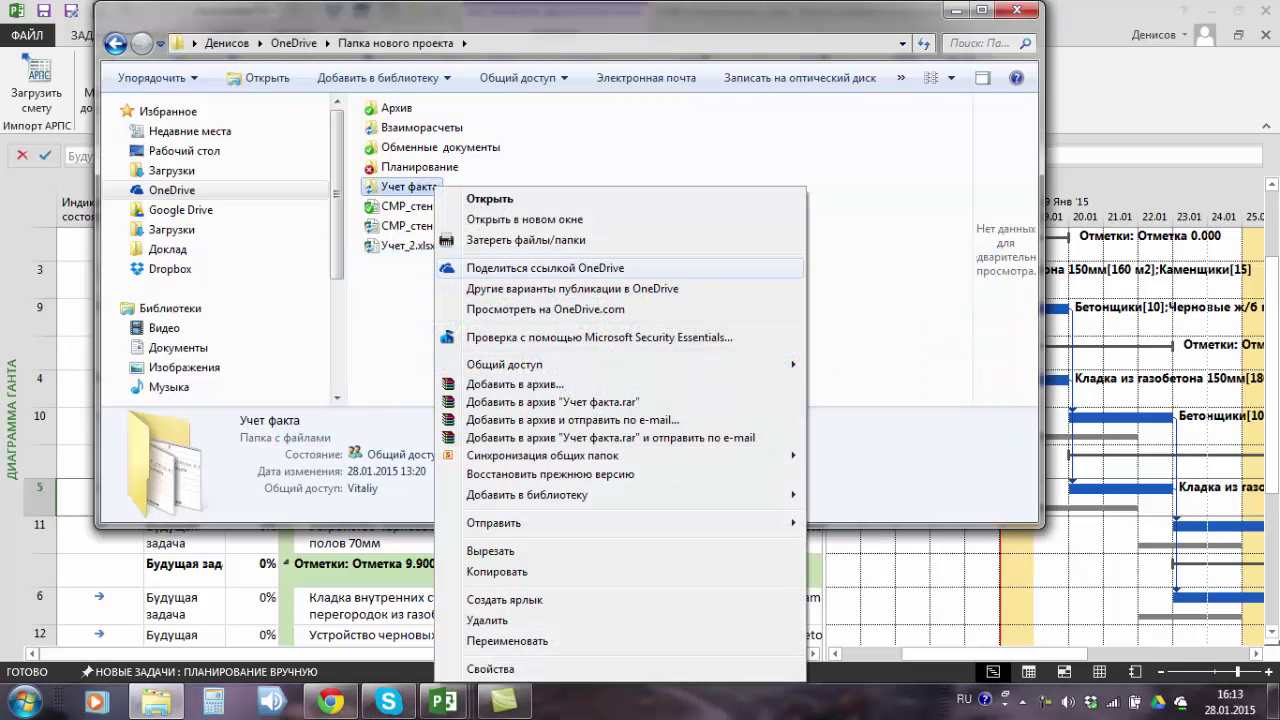
left_click(470, 270)
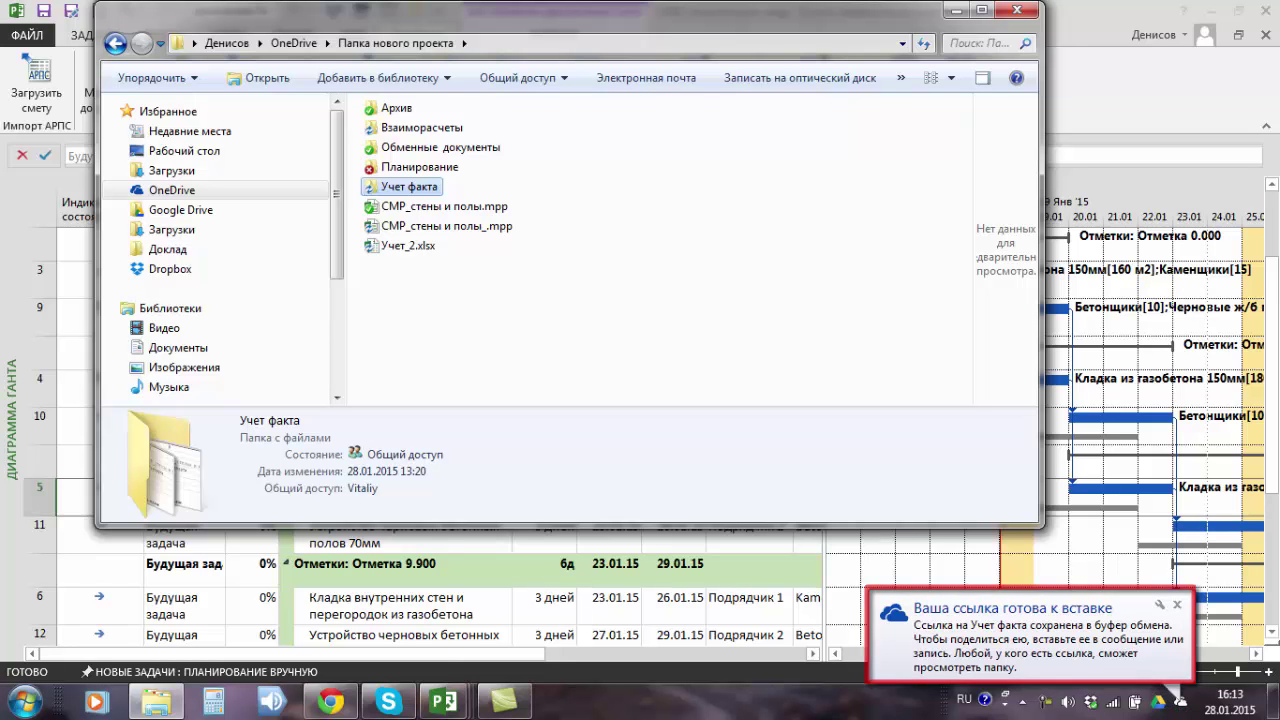
Paste the Учет факта folder link into the Gmail draft after 'по ссылке:'
mouse_move(331, 701)
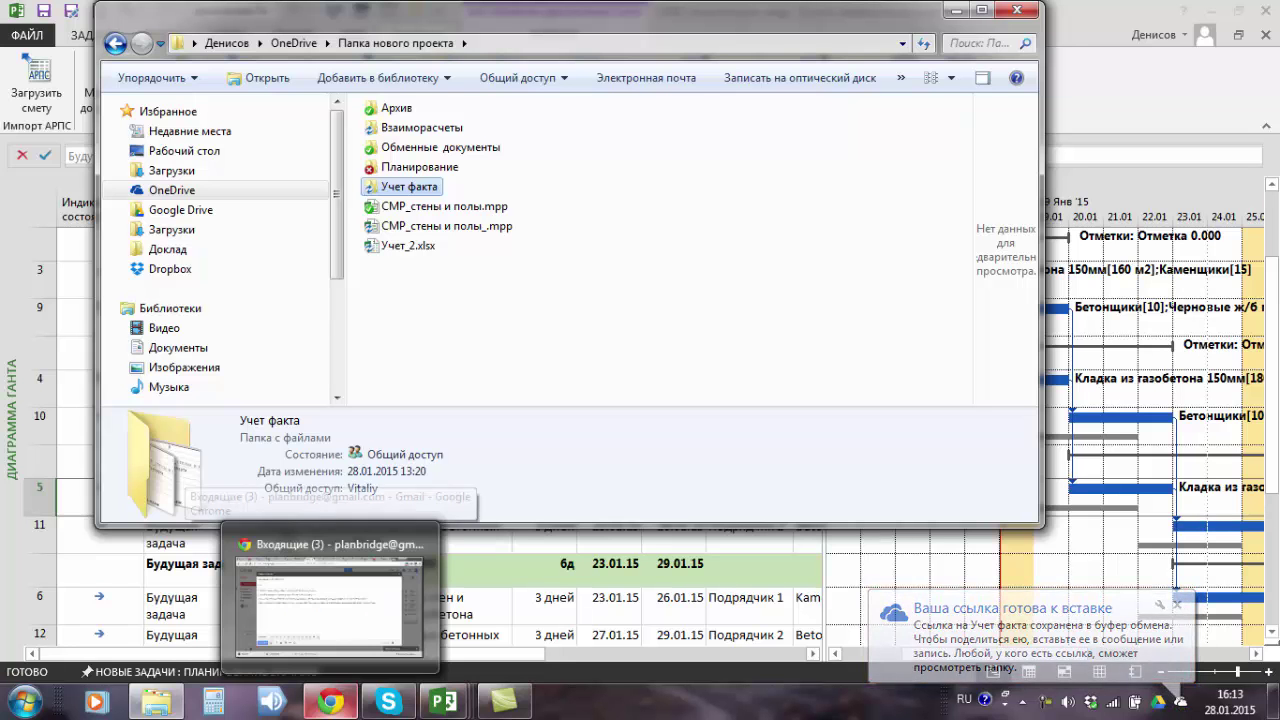
left_click(330, 600)
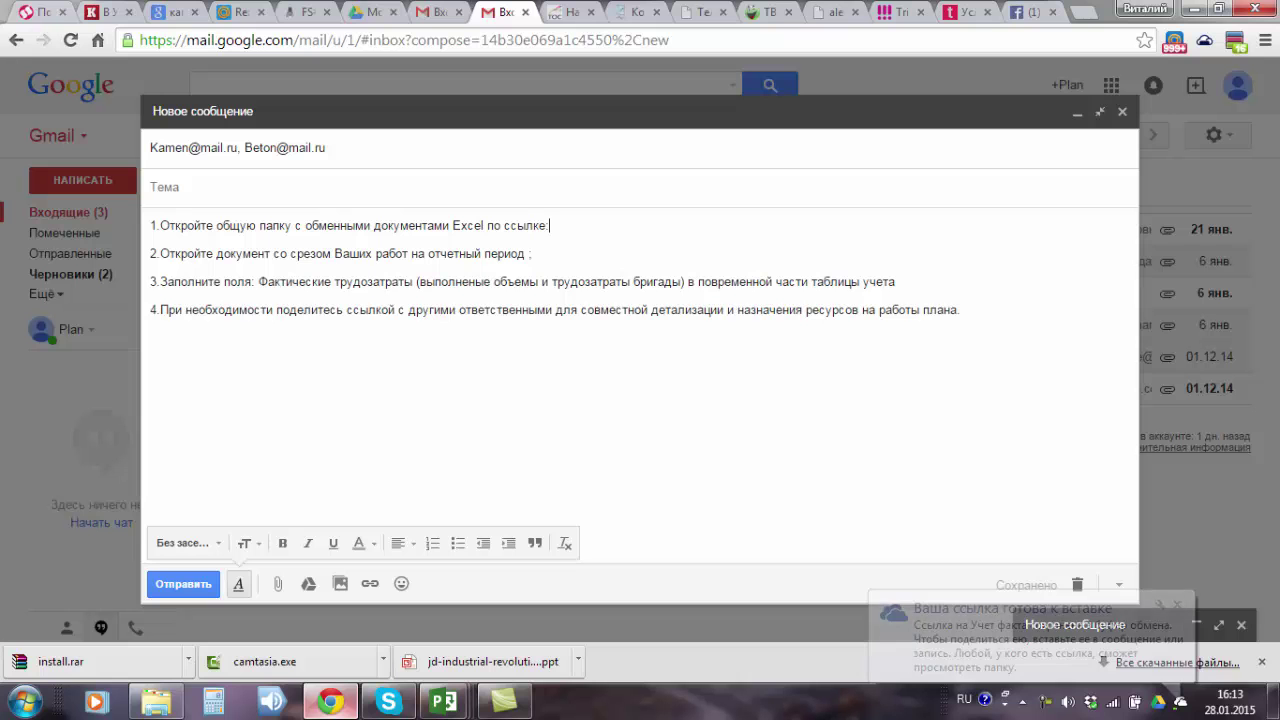
key("ctrl+v")
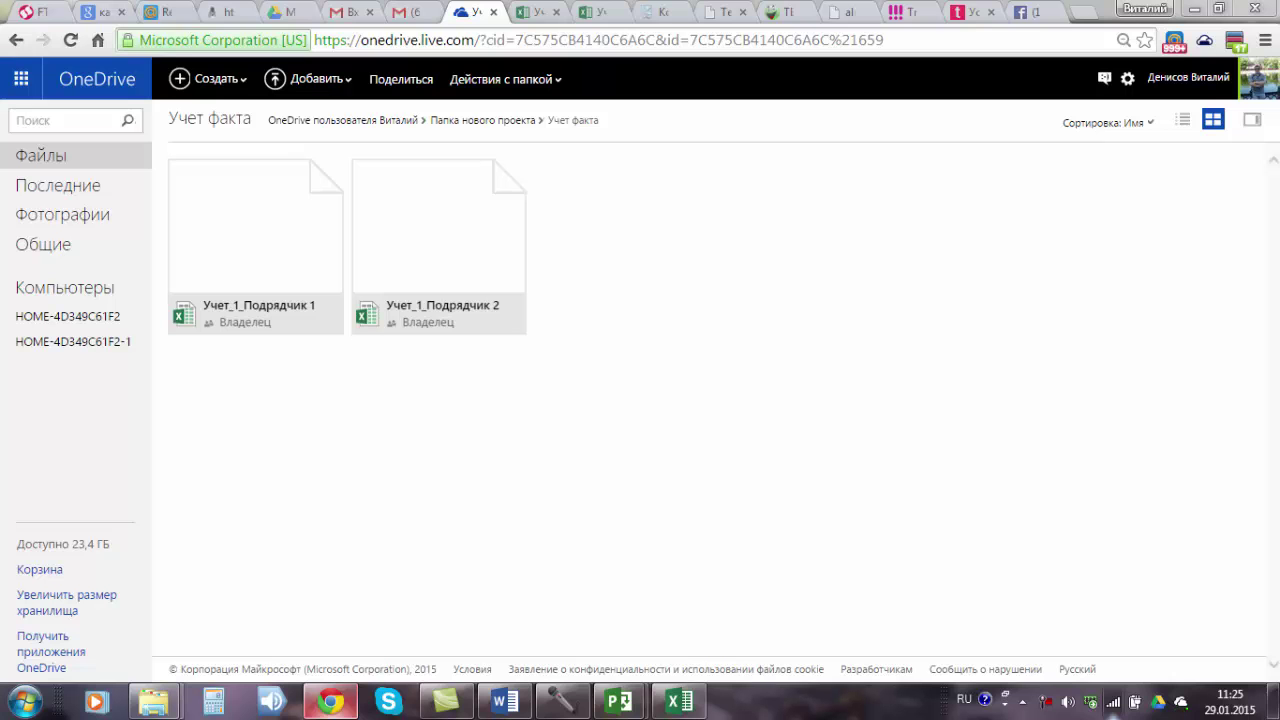
Download Учет_1_Подрядчик 1 from the OneDrive Учет факта folder and open it in Excel
left_click(333, 168)
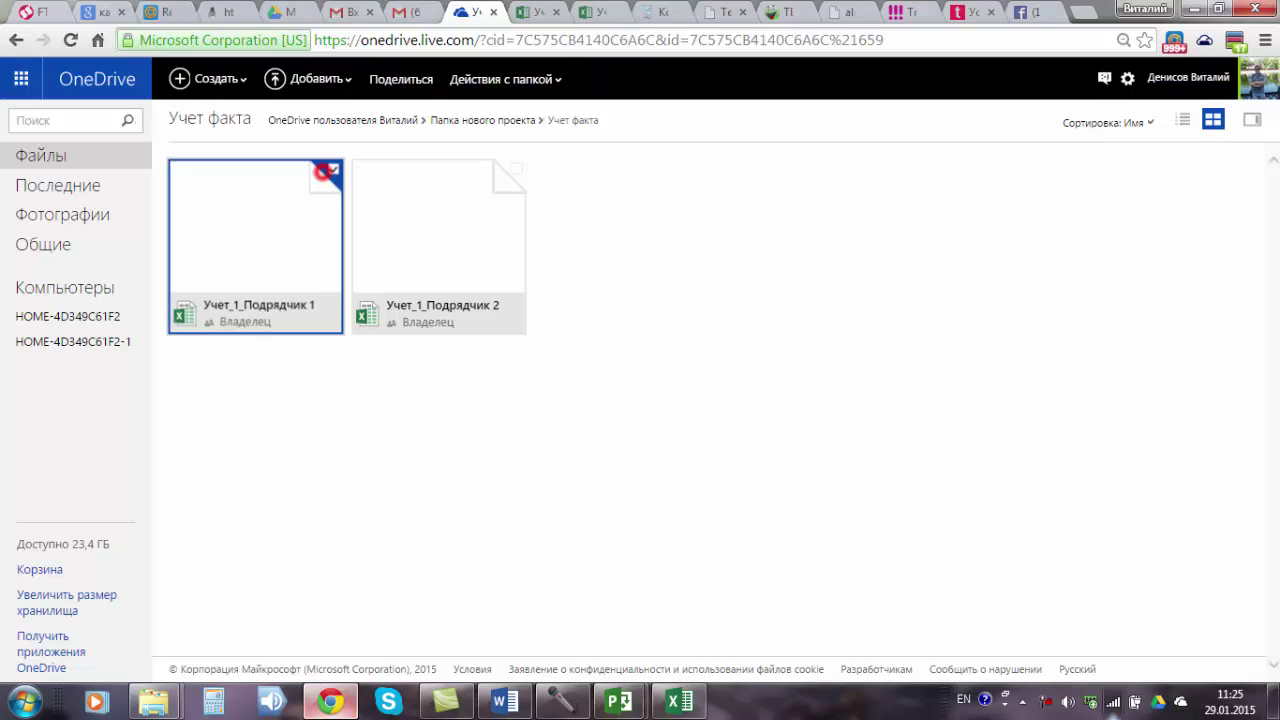
right_click(326, 170)
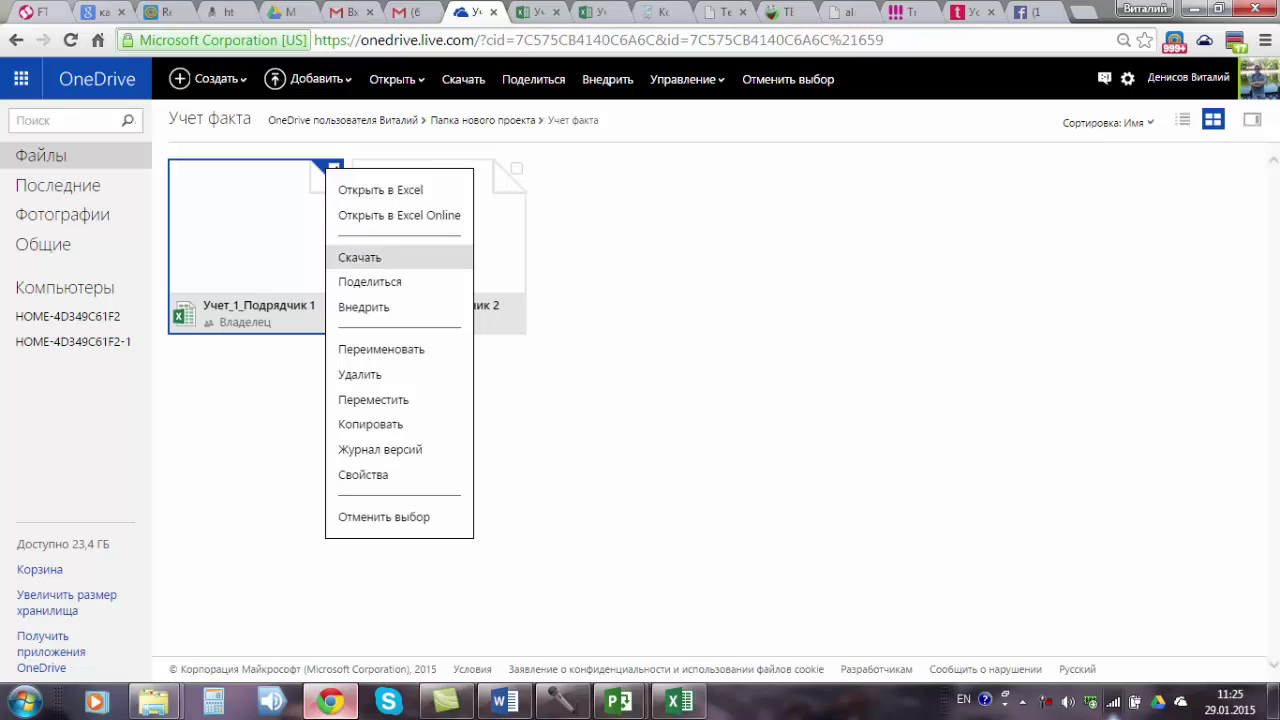
left_click(356, 257)
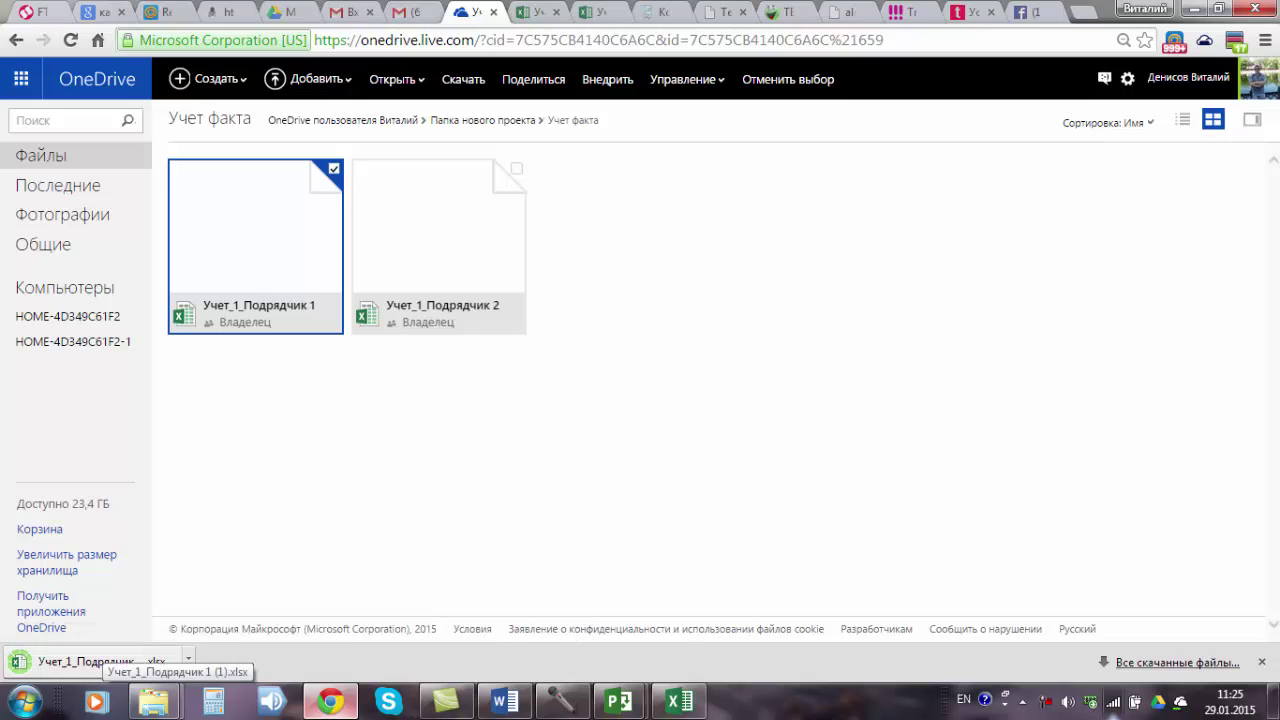
left_click(100, 661)
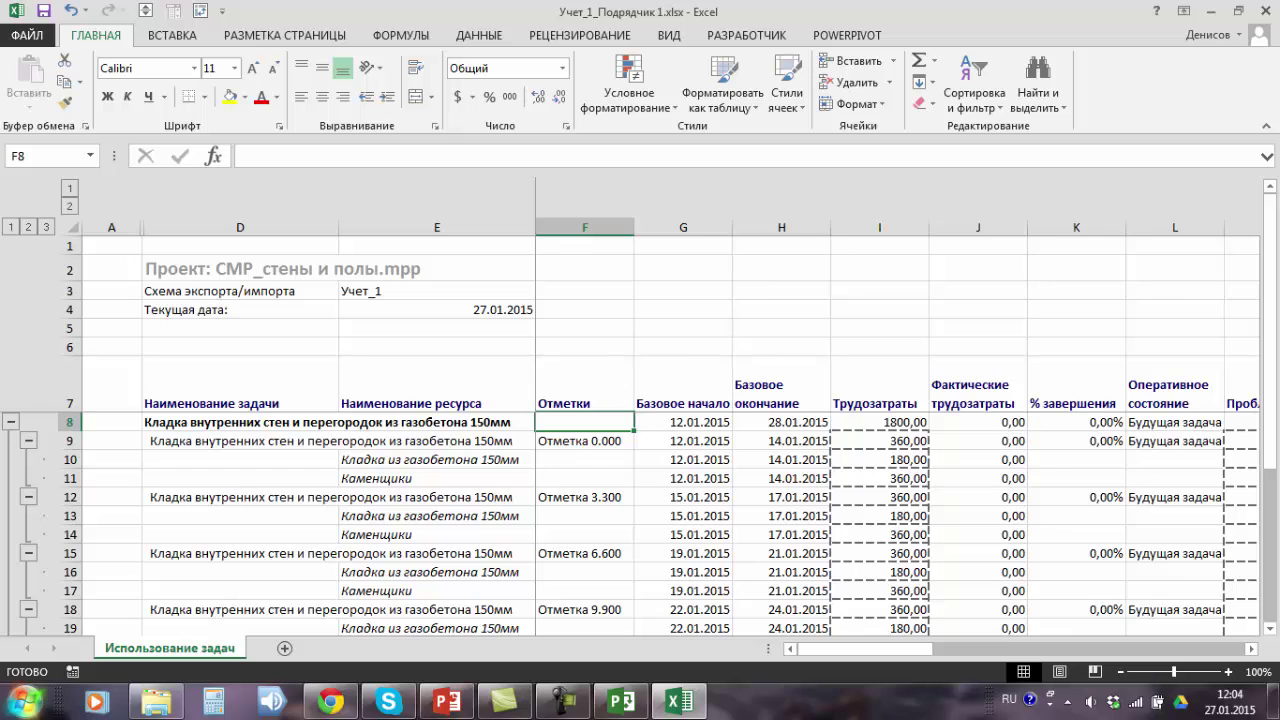
Enter actual work 40 and 80 for 12.01.15 and 13.01.15 in N10:N11 and P10:P11
scroll(900, 430, "right", 3)
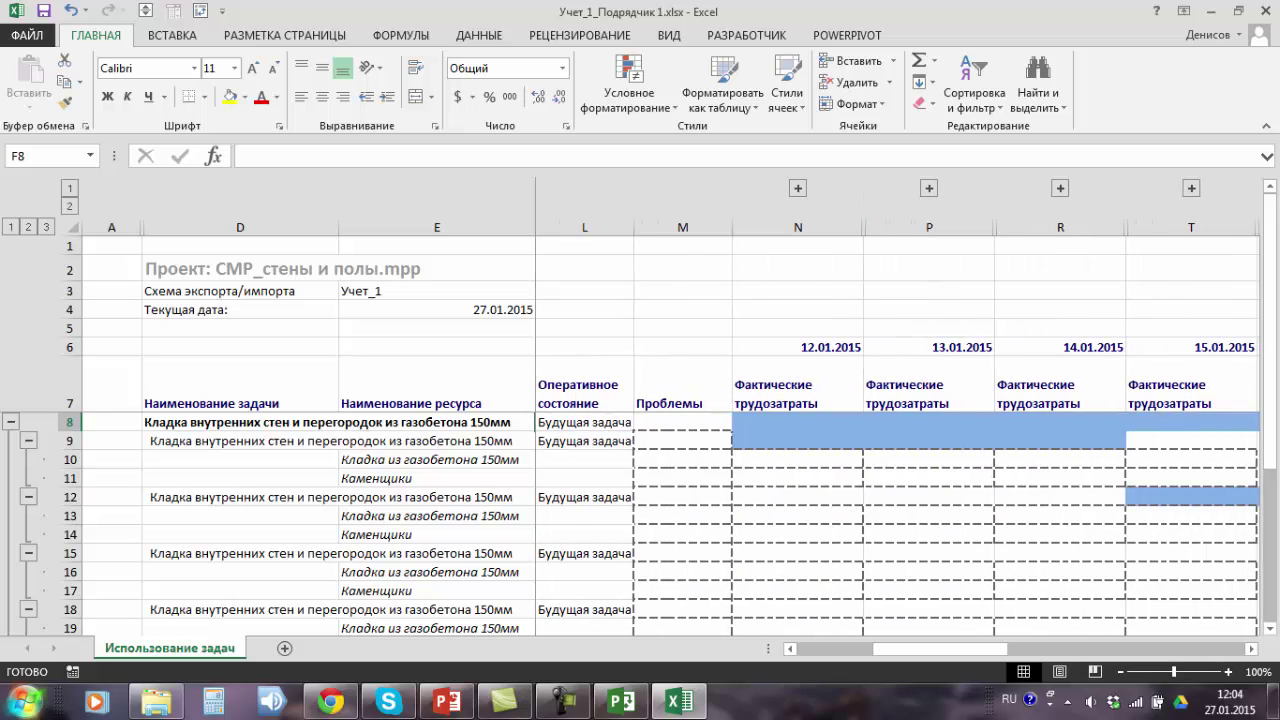
left_click(797, 188)
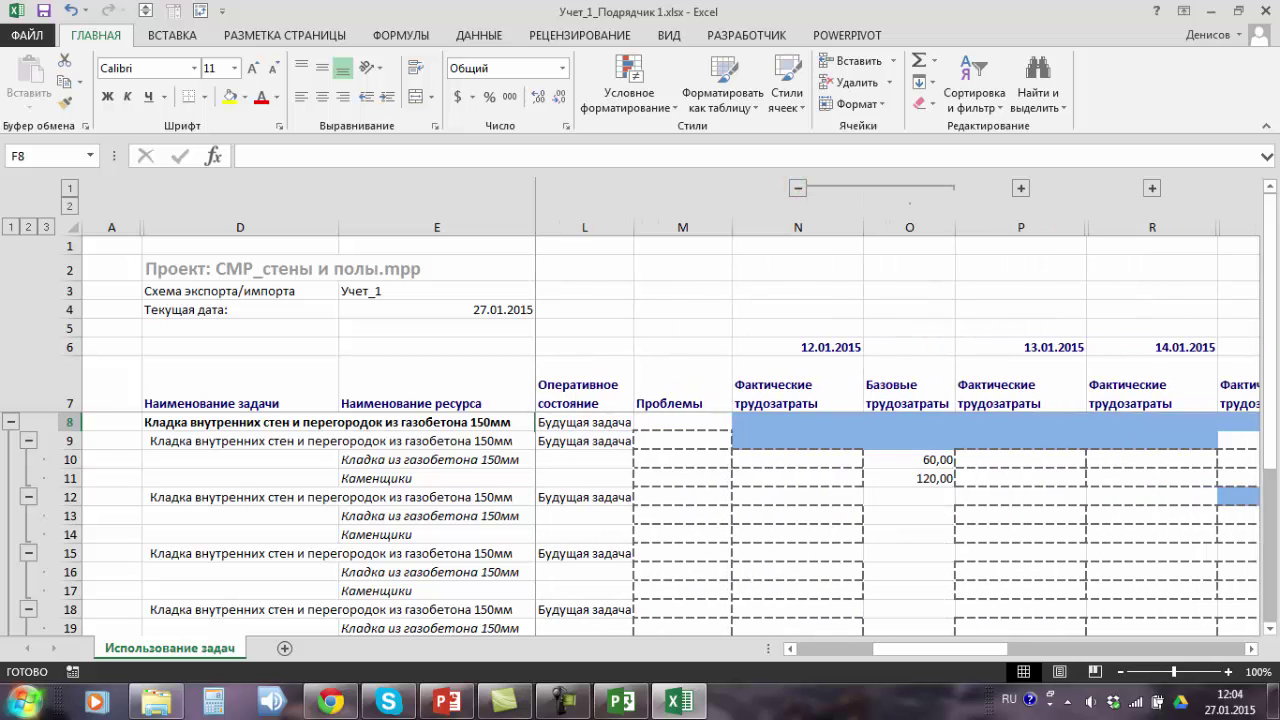
left_click(823, 463)
type("40")
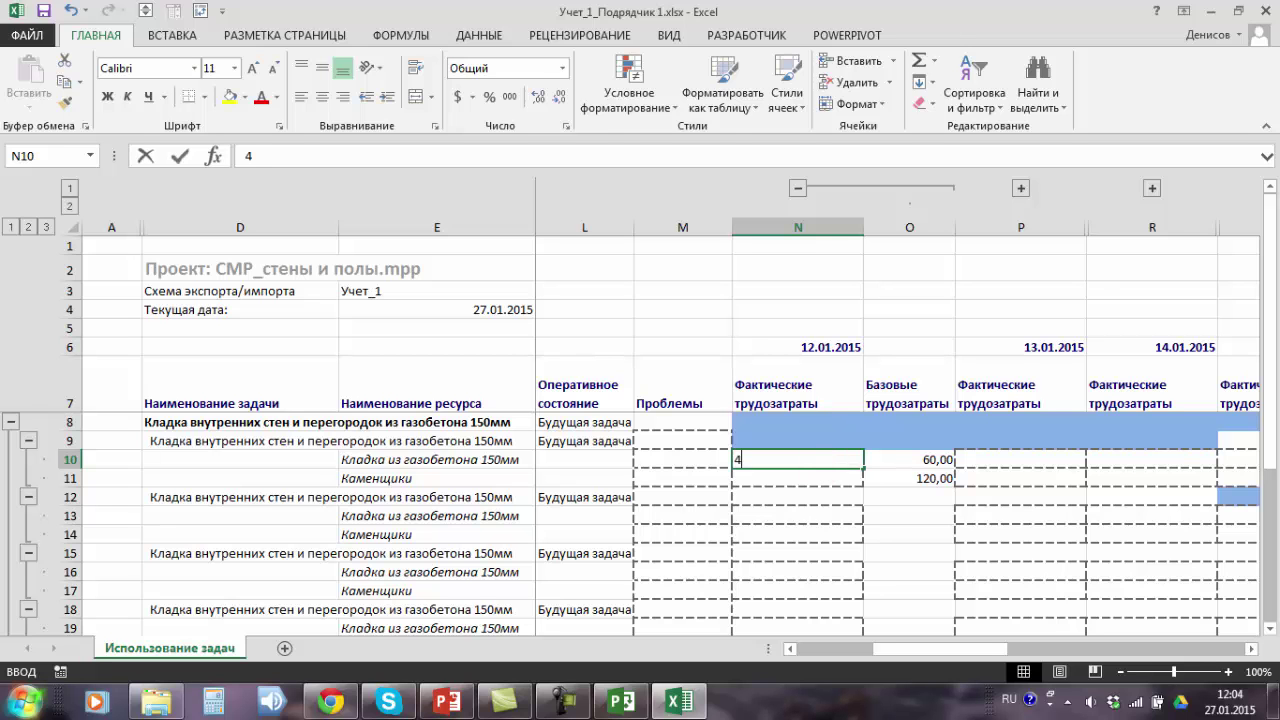
left_click(828, 472)
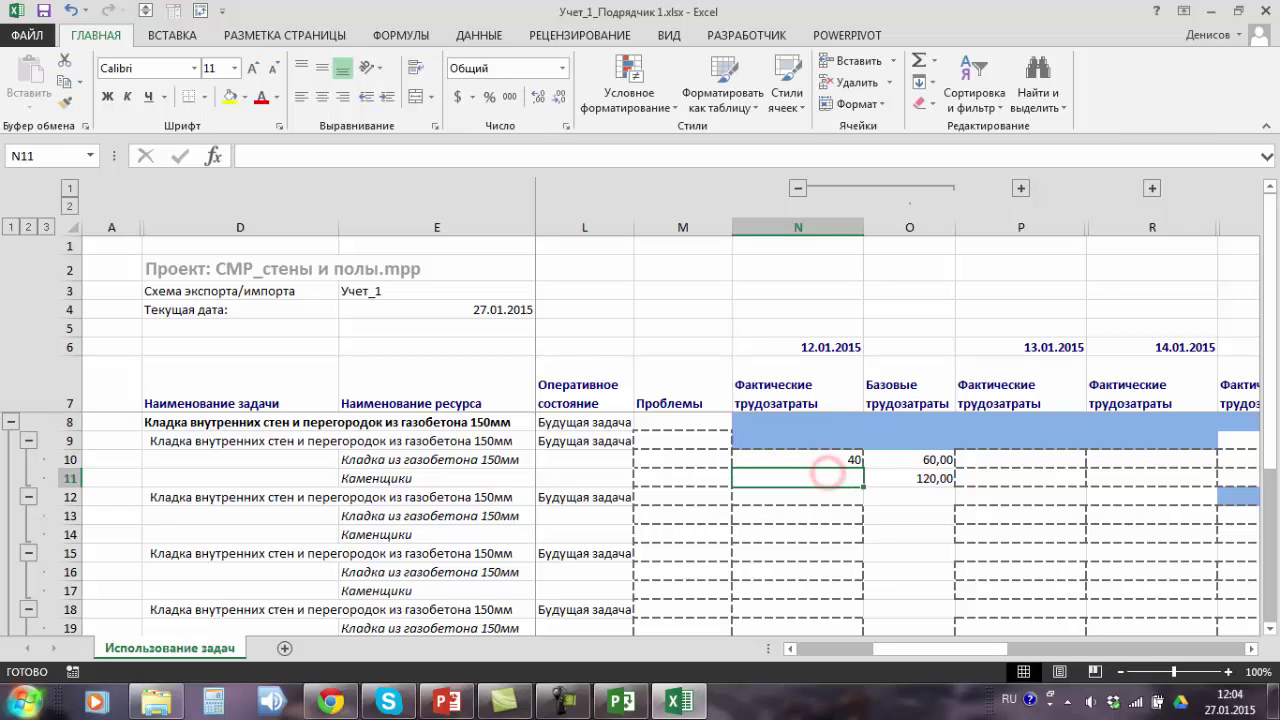
type("80")
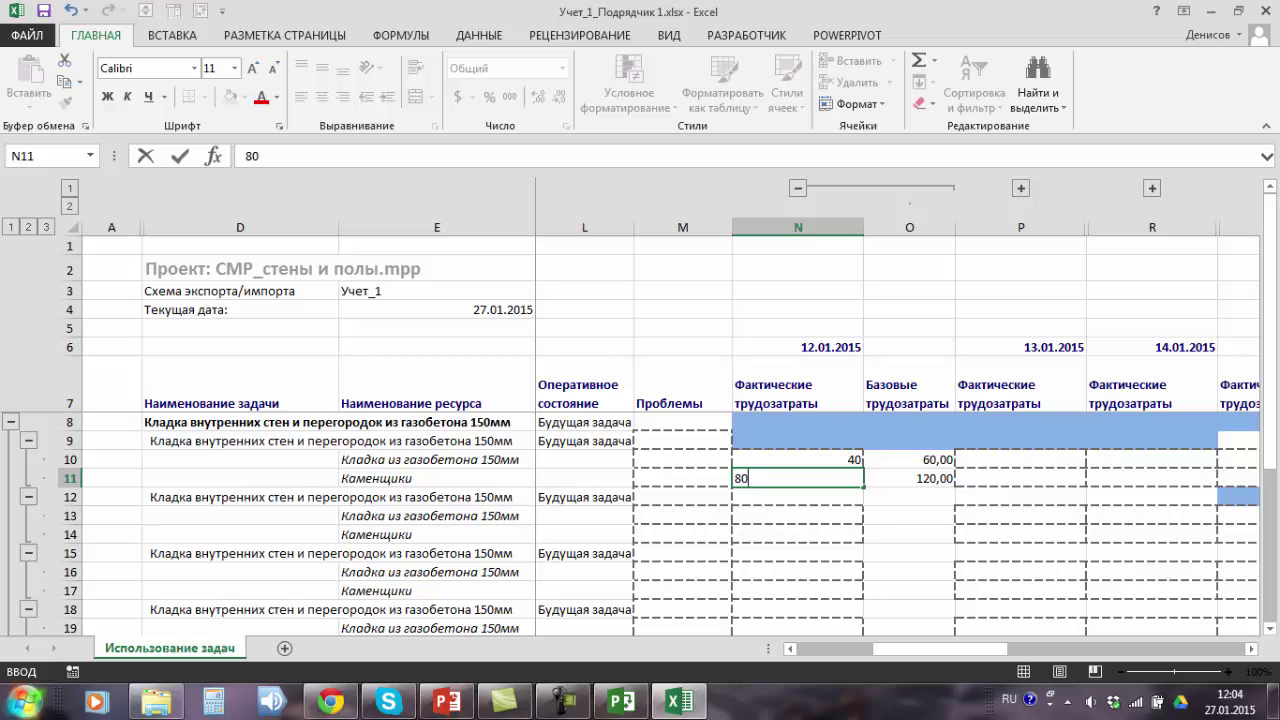
left_click(997, 456)
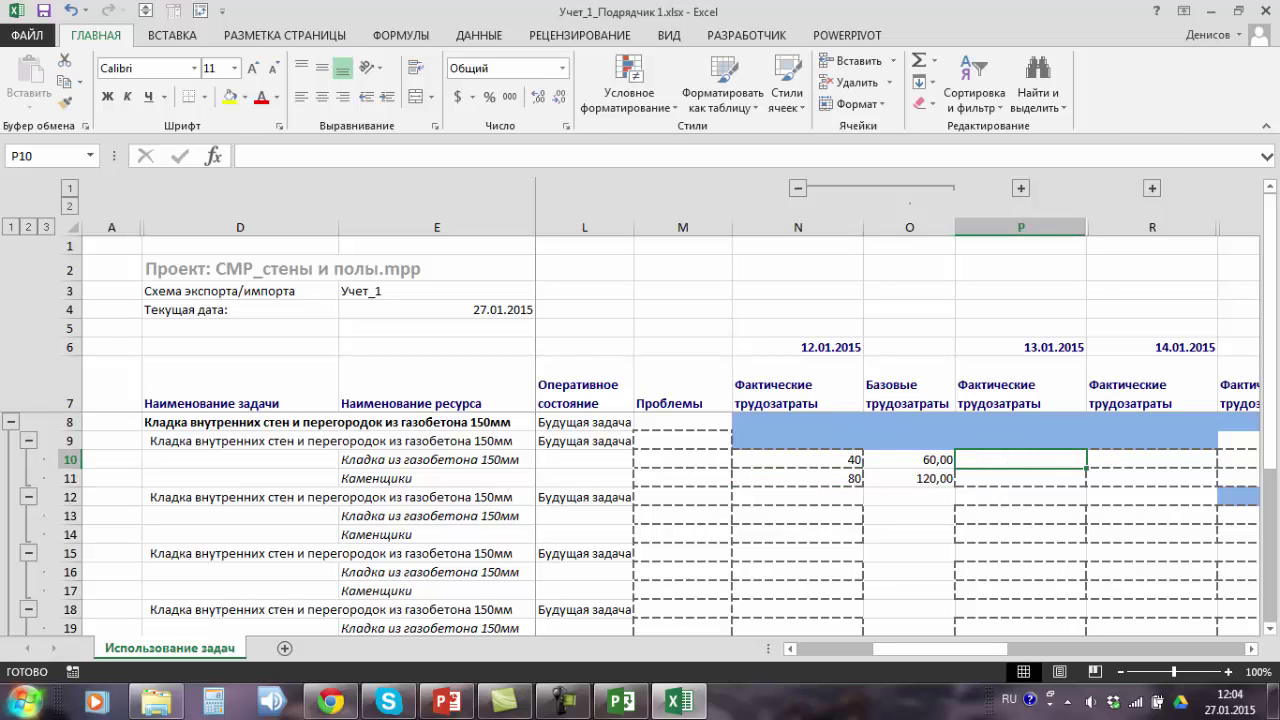
type("40")
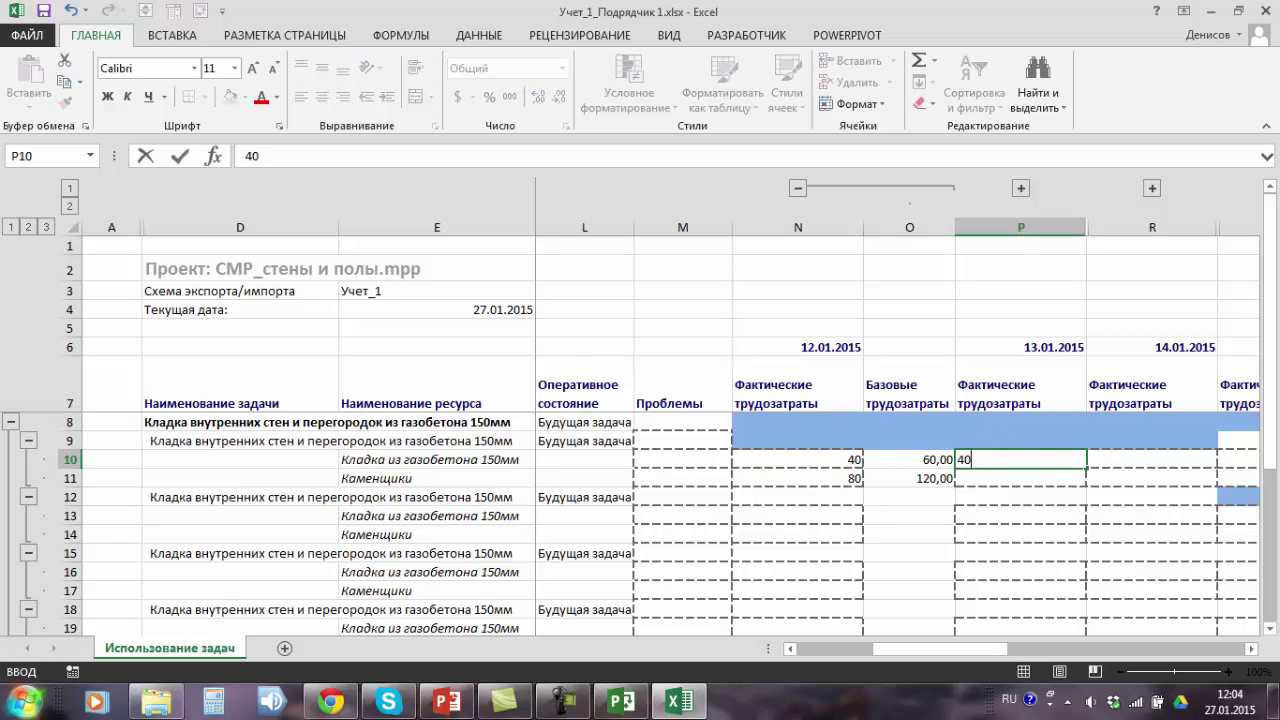
left_click(1013, 478)
type("80")
Enter 40 and 80 for 14.01.15 in R10:R11 and commit the 15.01.15 values
left_click(1160, 459)
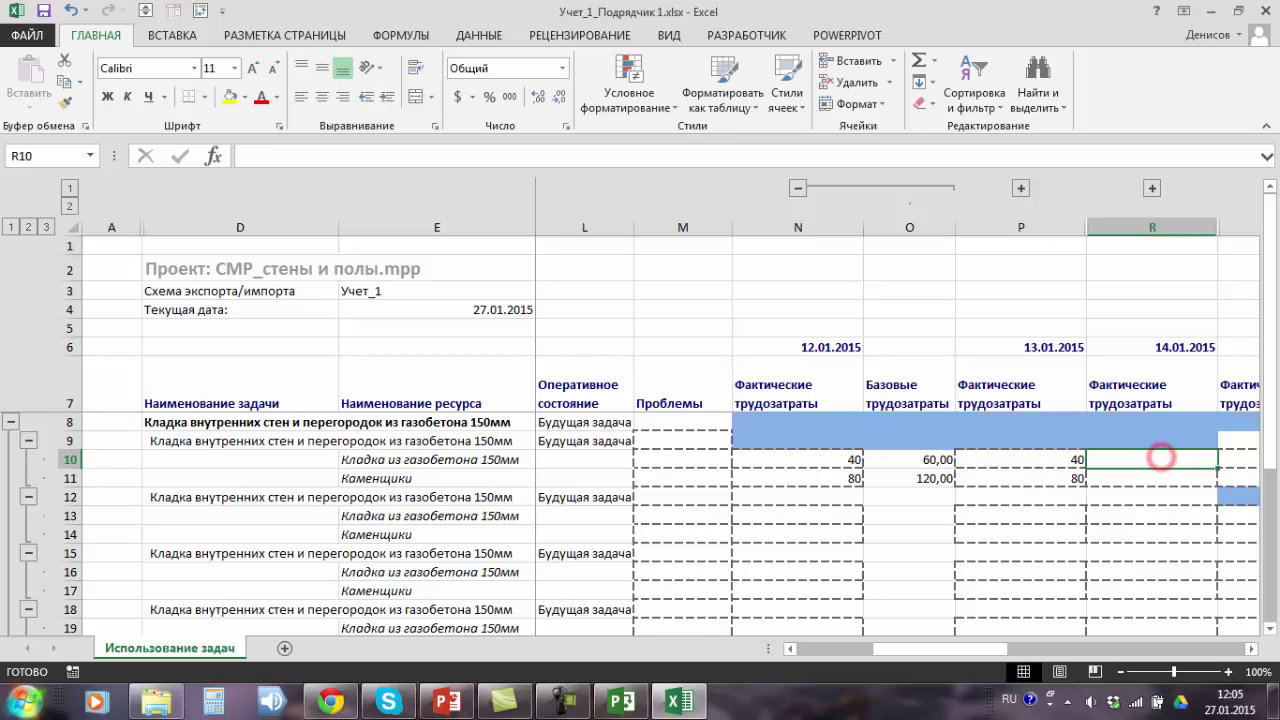
type("40")
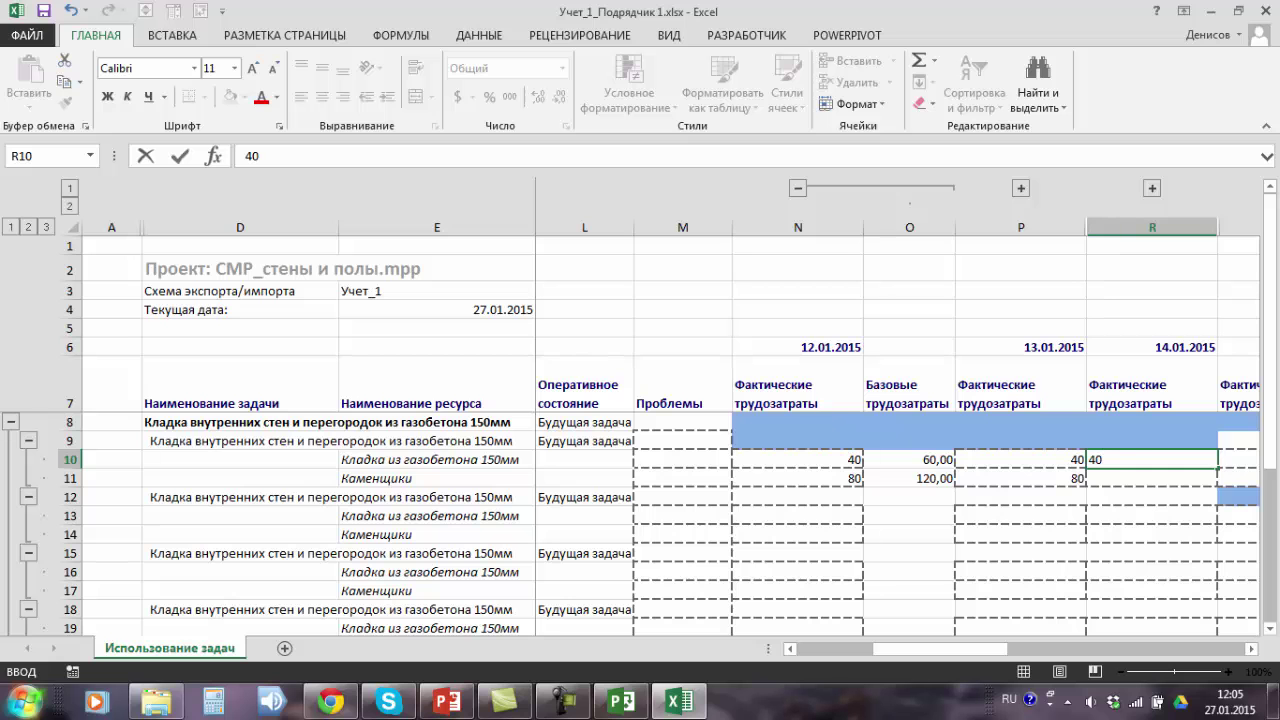
left_click(1100, 479)
type("80")
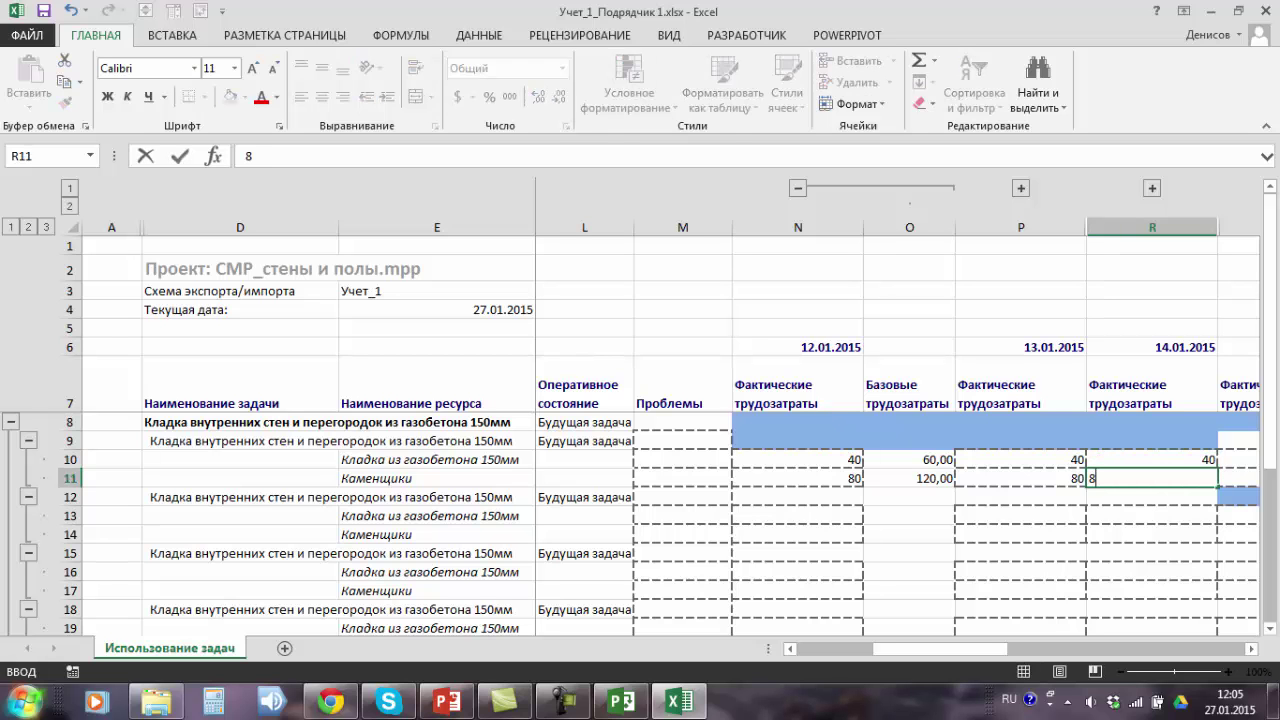
left_click(1147, 550)
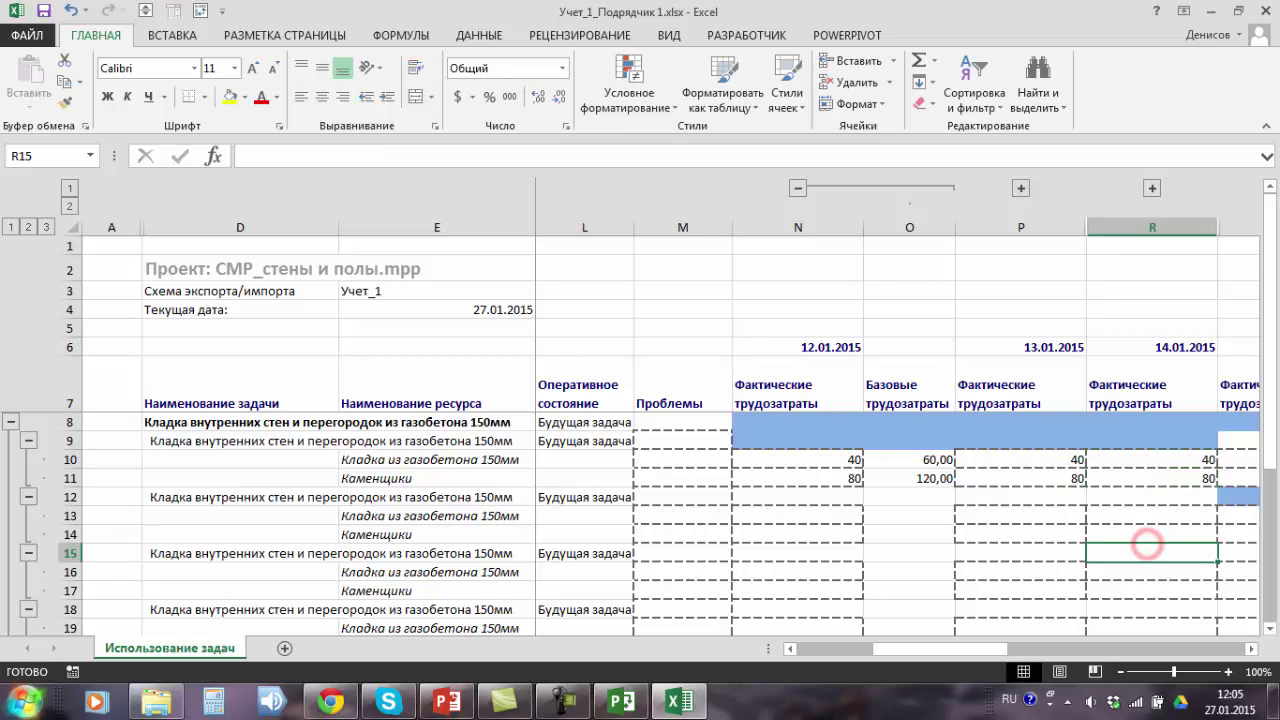
left_click(1250, 648)
left_click(1250, 648)
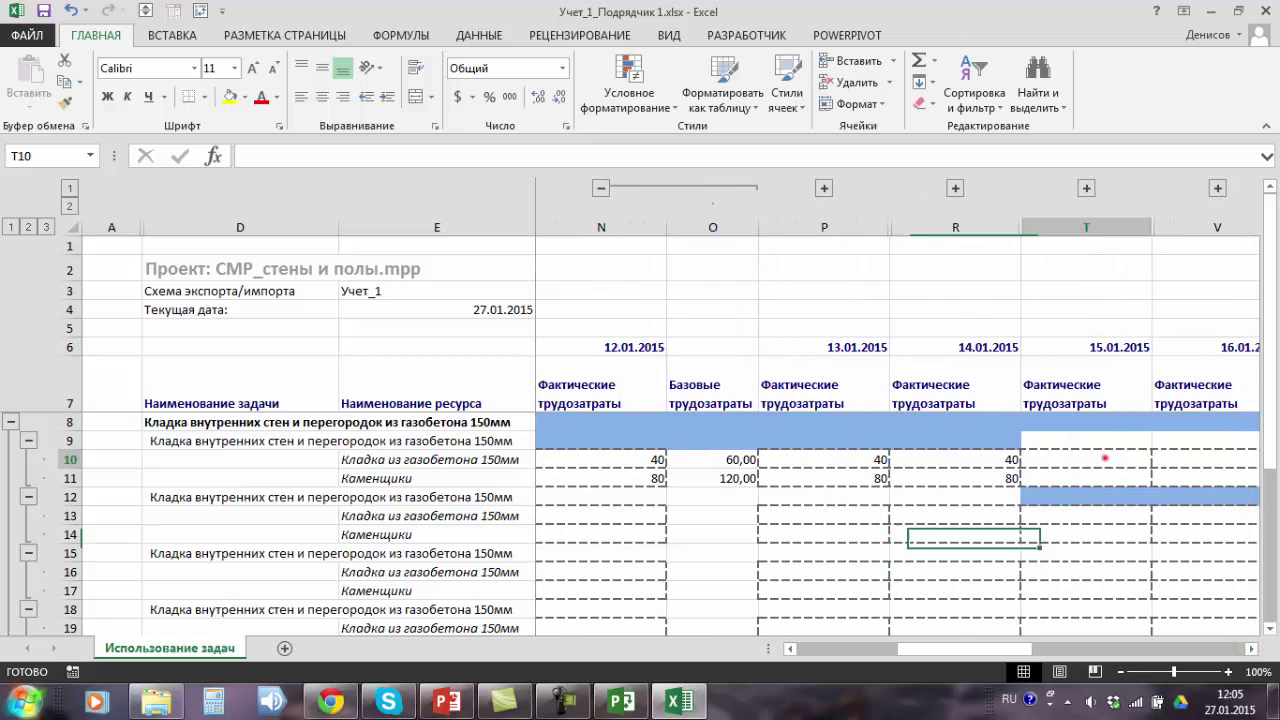
type("80")
type("40")
left_click(988, 516)
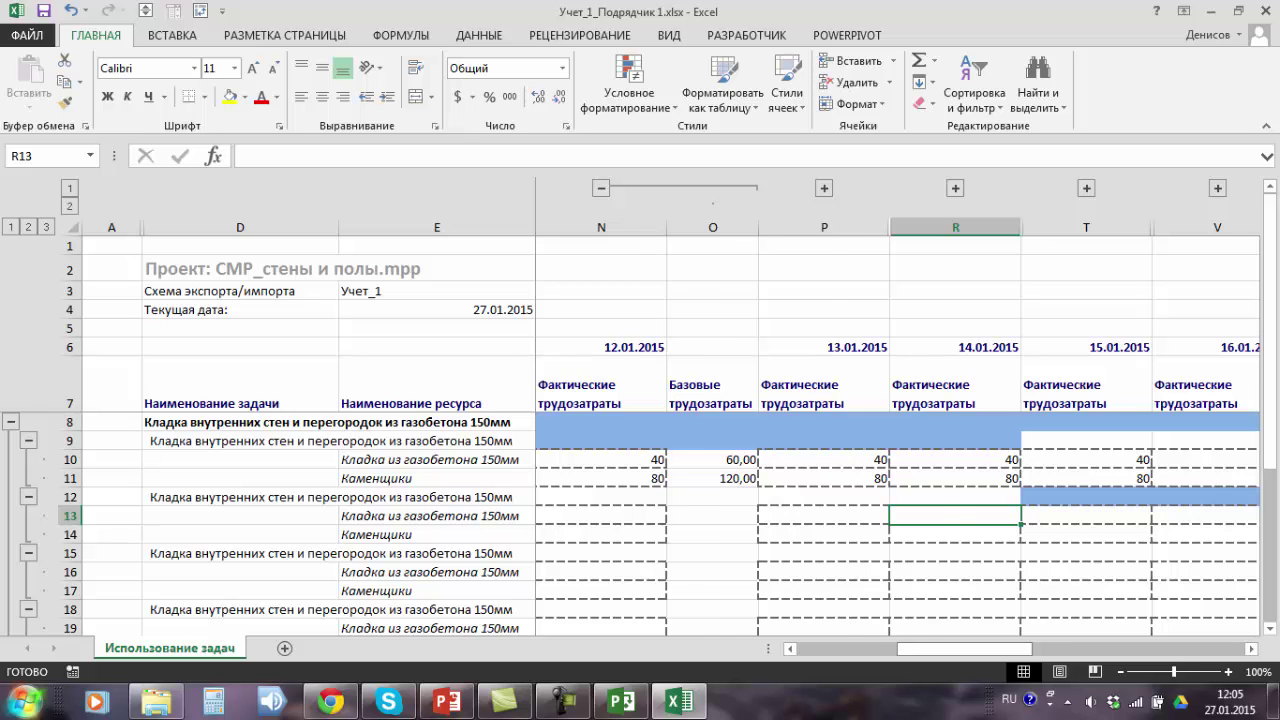
Change masonry work to 160 in I10 and 320 in I11, and note 'Нужны еще 5 каменщиков'
scroll(800, 450, "left", 3)
left_click(600, 460)
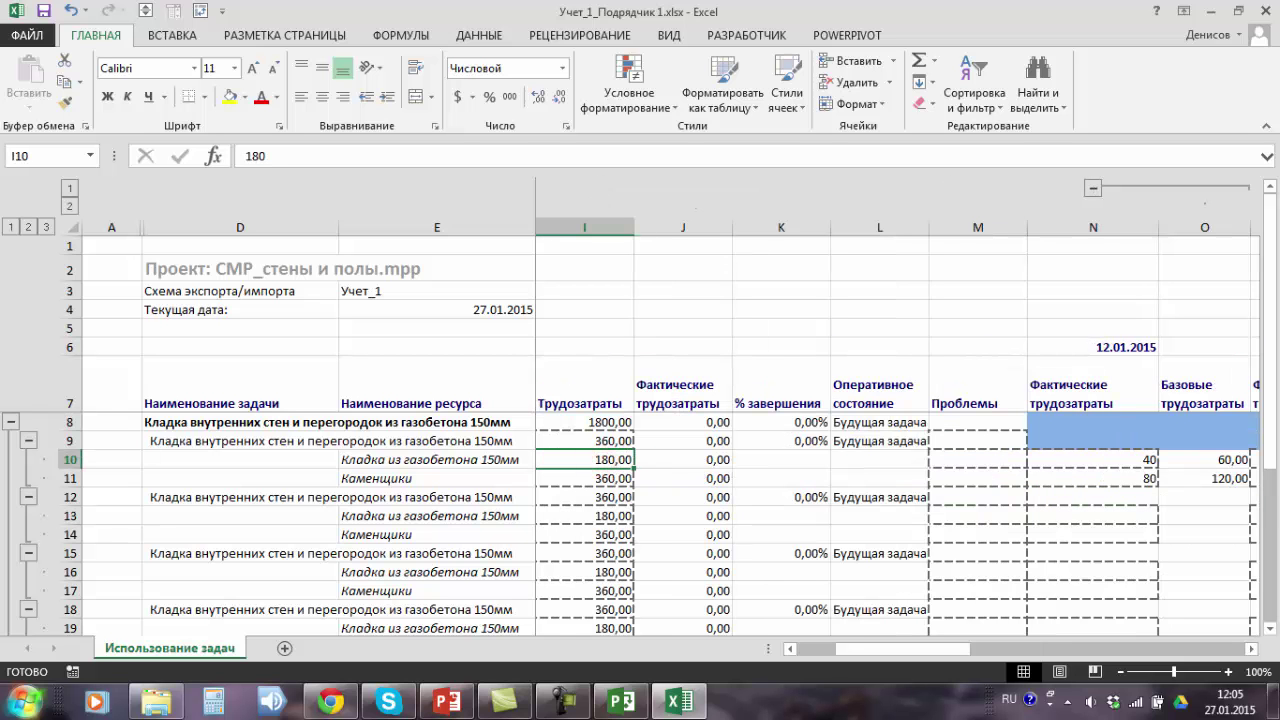
type("160")
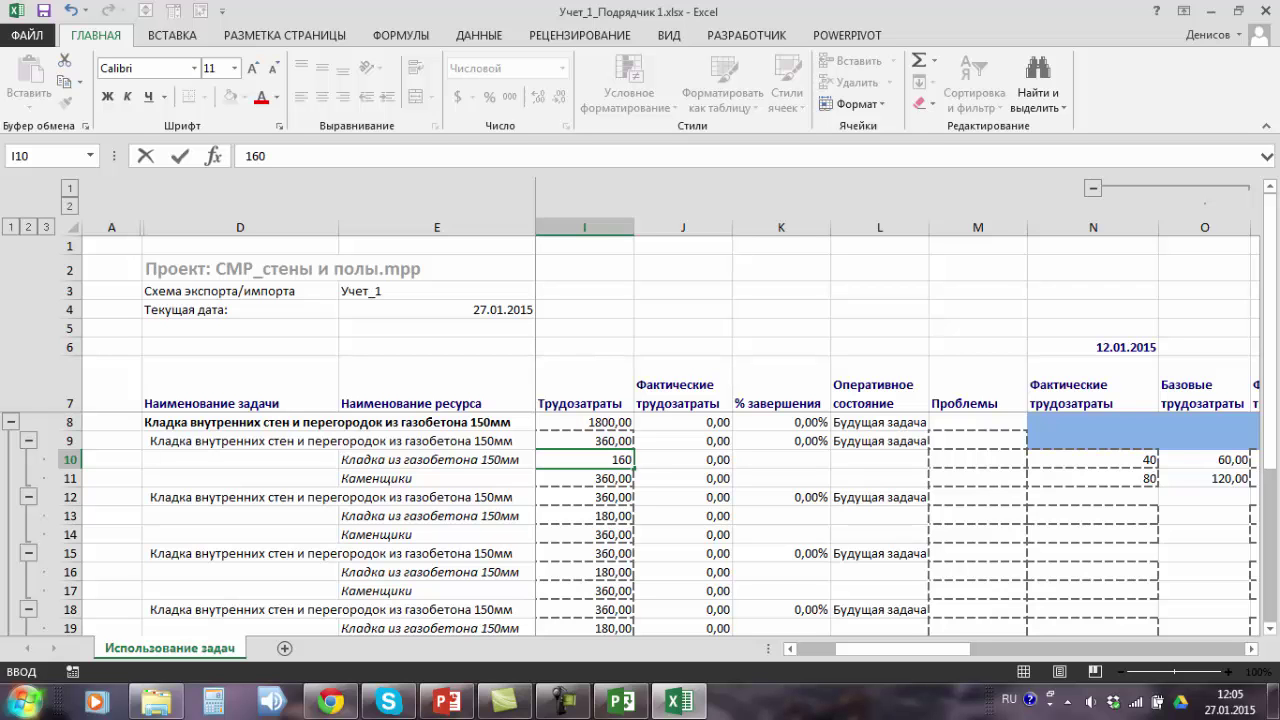
key("Return")
type("320")
left_click(978, 440)
type("Нужны еще 5 ка")
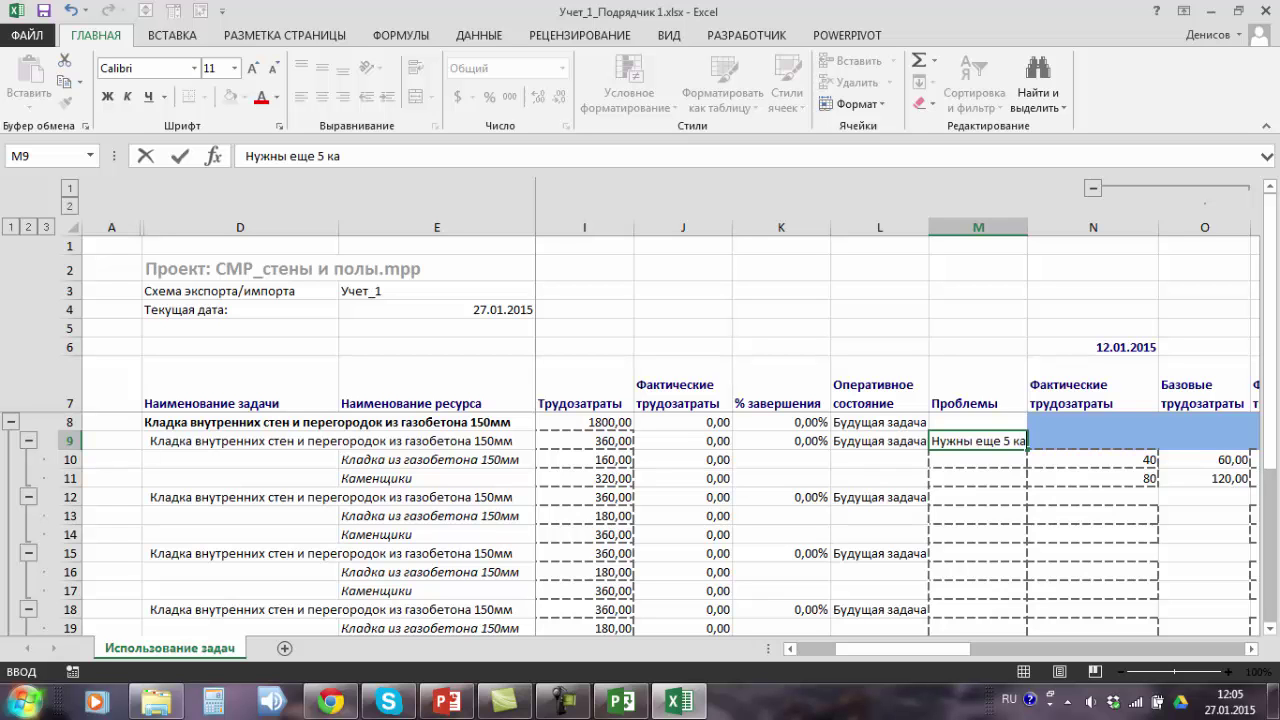
type("менщиков")
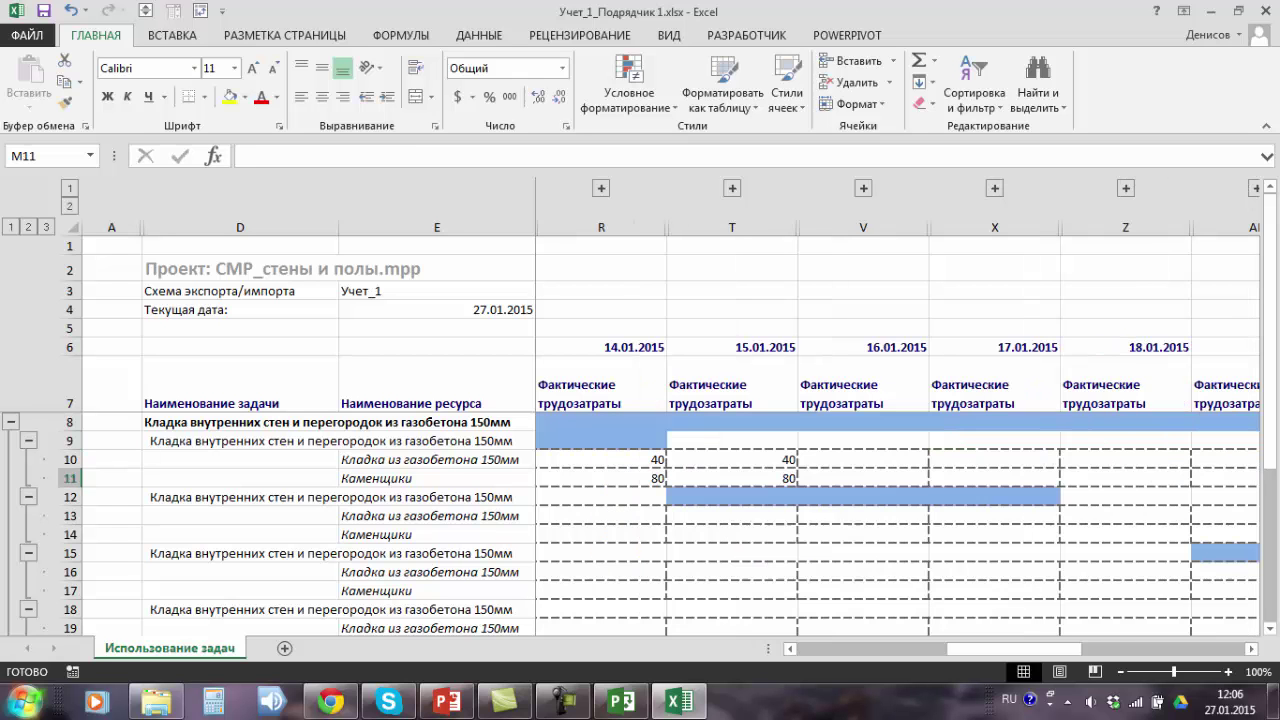
Enter 40/80 actuals in V13:V14 and X13:X14 for 16–17 January and save the workbook
key("Return")
type("80")
type("40")
key("Return")
type("80")
left_click_drag(1000, 648, 1004, 648)
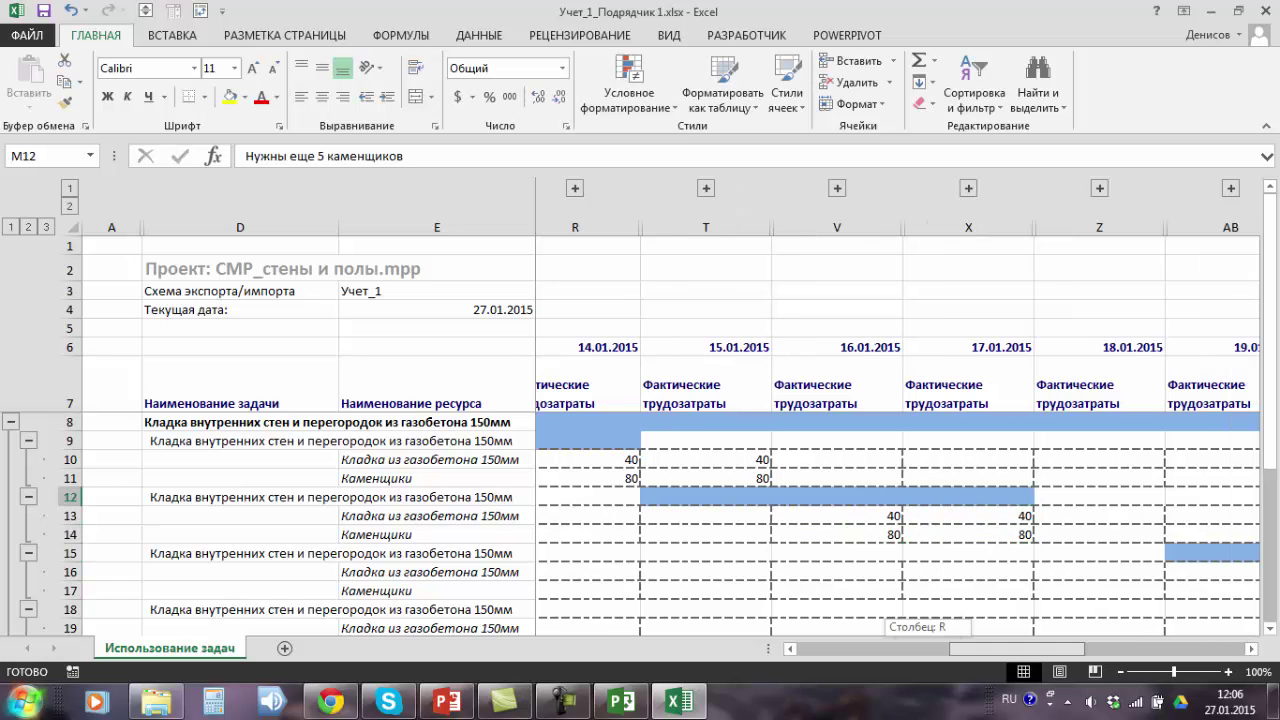
left_click(43, 11)
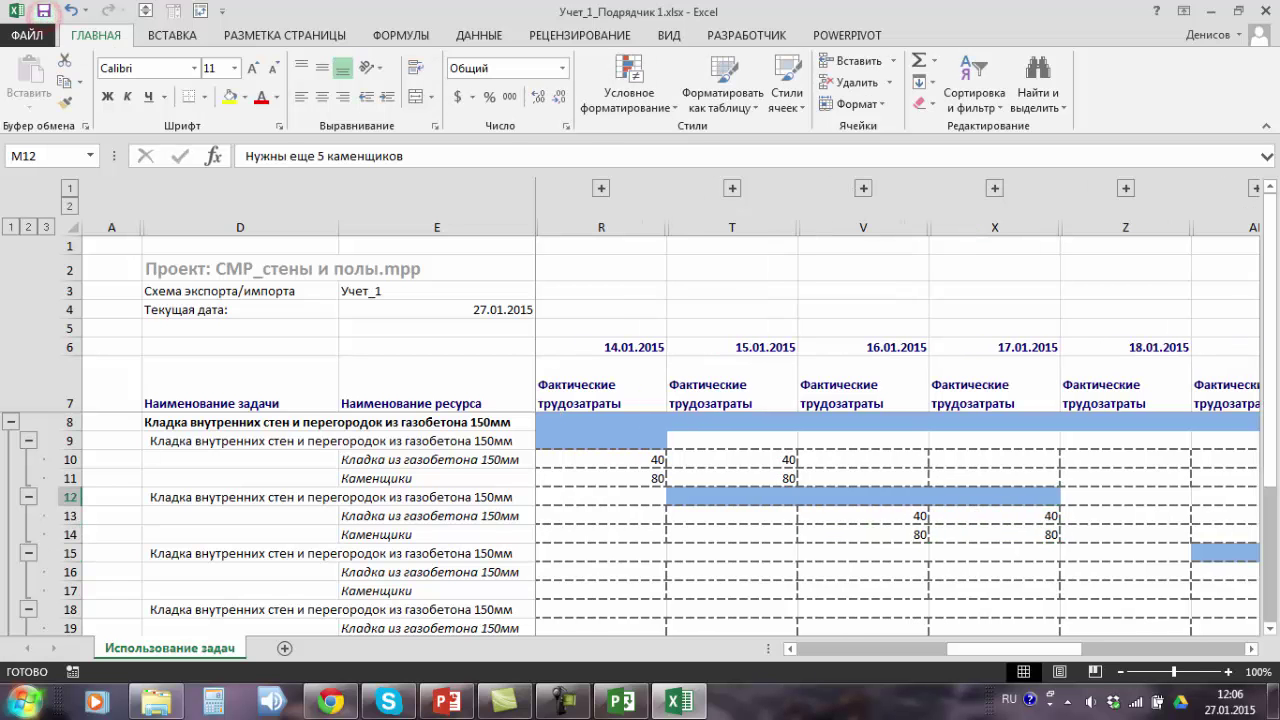
Upload Учет_1_Подрядчик 1.xlsx to the Учет факта folder, resolving the existing-file conflict
left_click(308, 78)
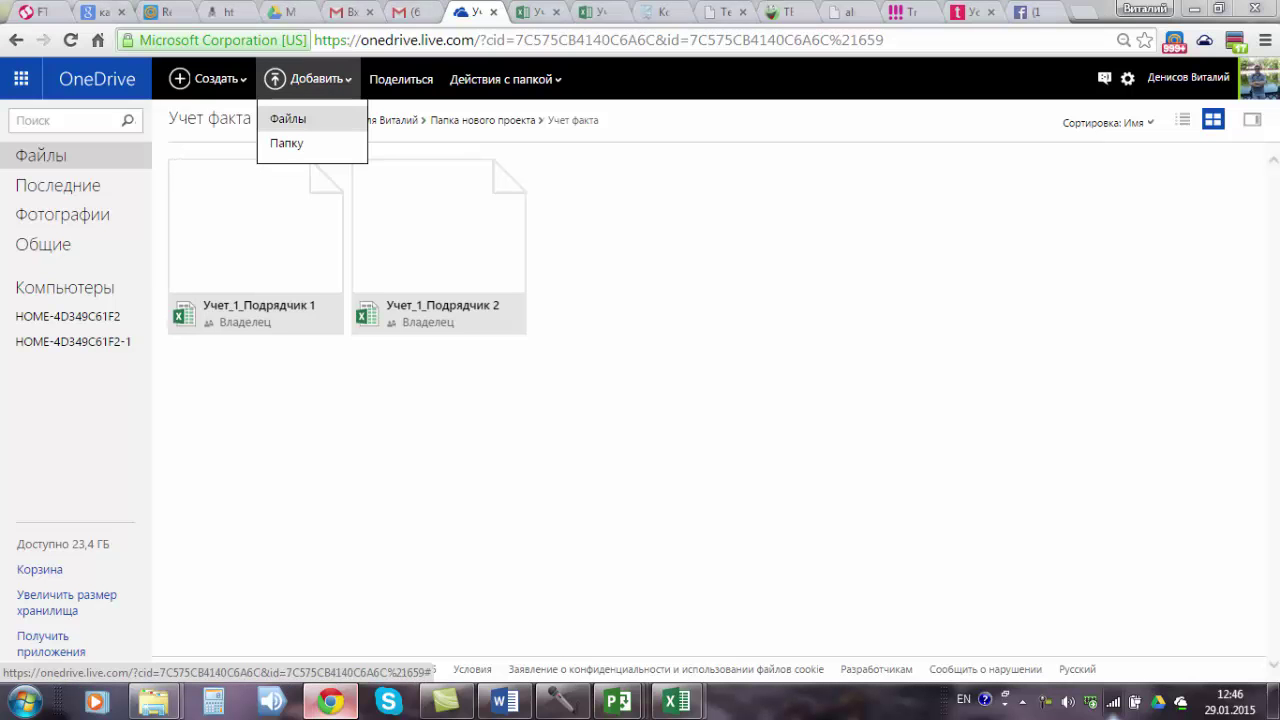
left_click(287, 118)
left_click(300, 129)
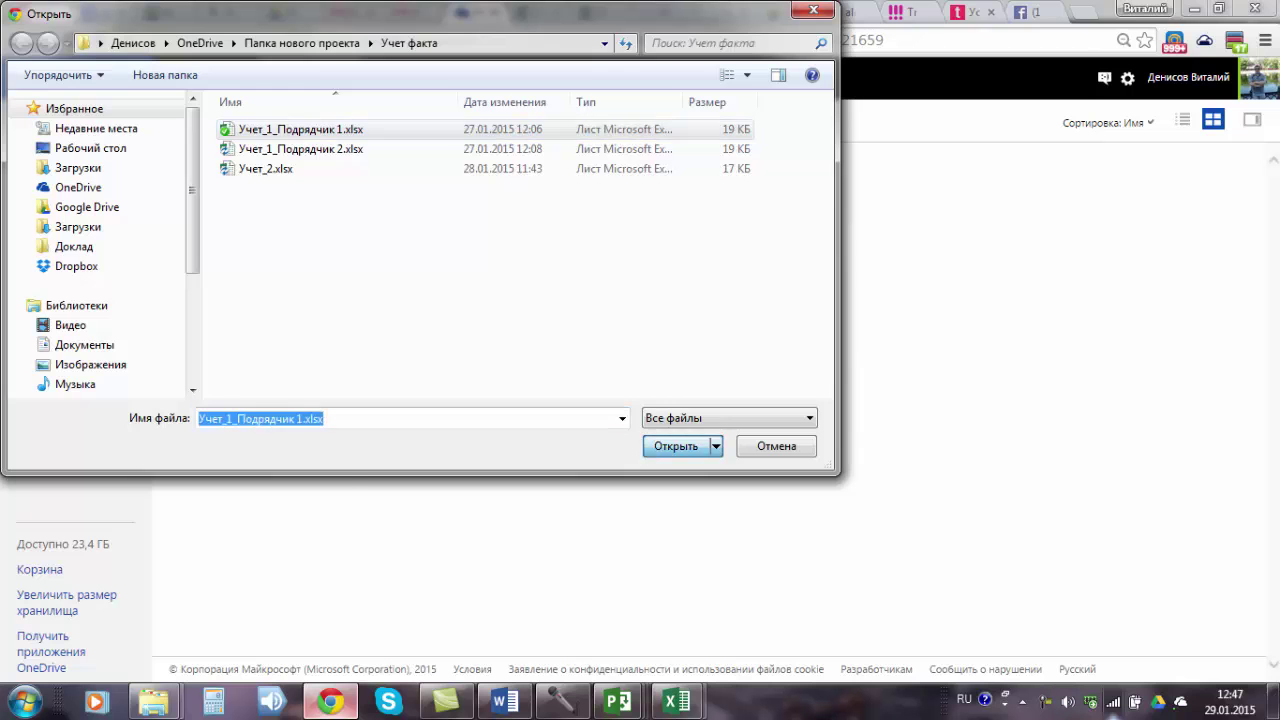
key("Return")
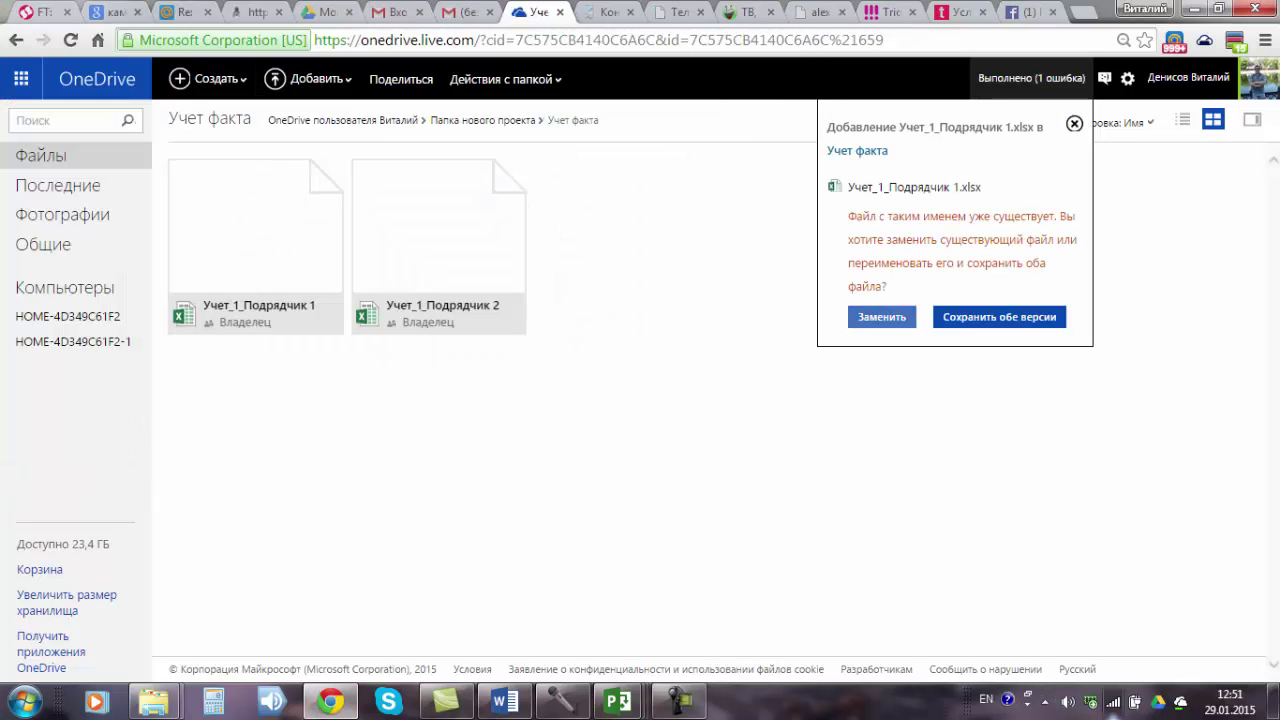
left_click(999, 316)
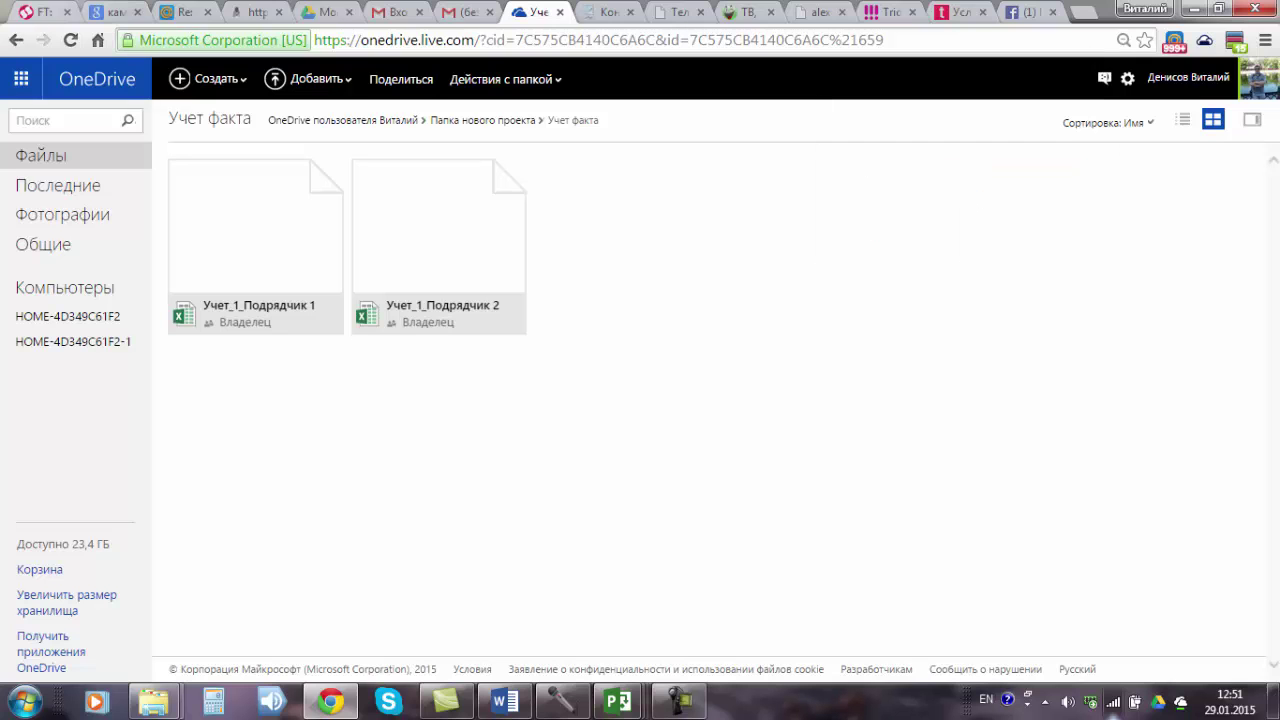
Open the Учет_1_Подрядчик 2 workbook in Excel Online
left_click(516, 169)
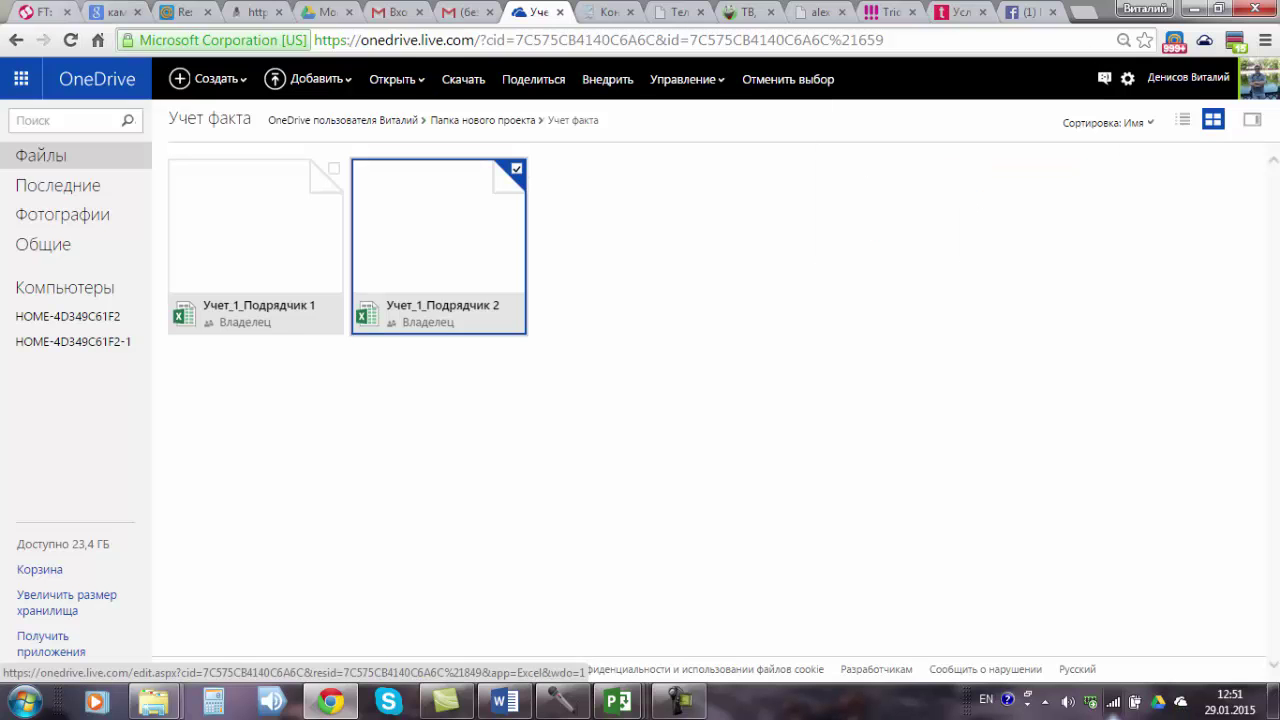
left_click(396, 79)
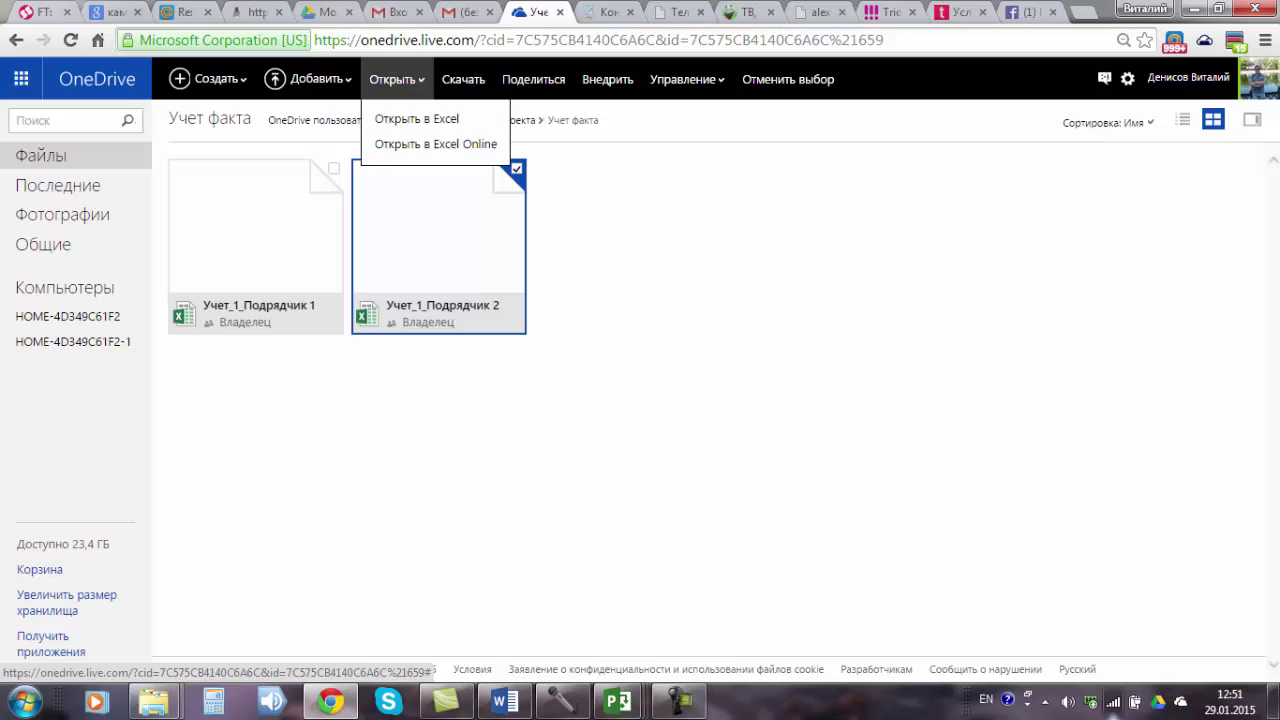
left_click(435, 144)
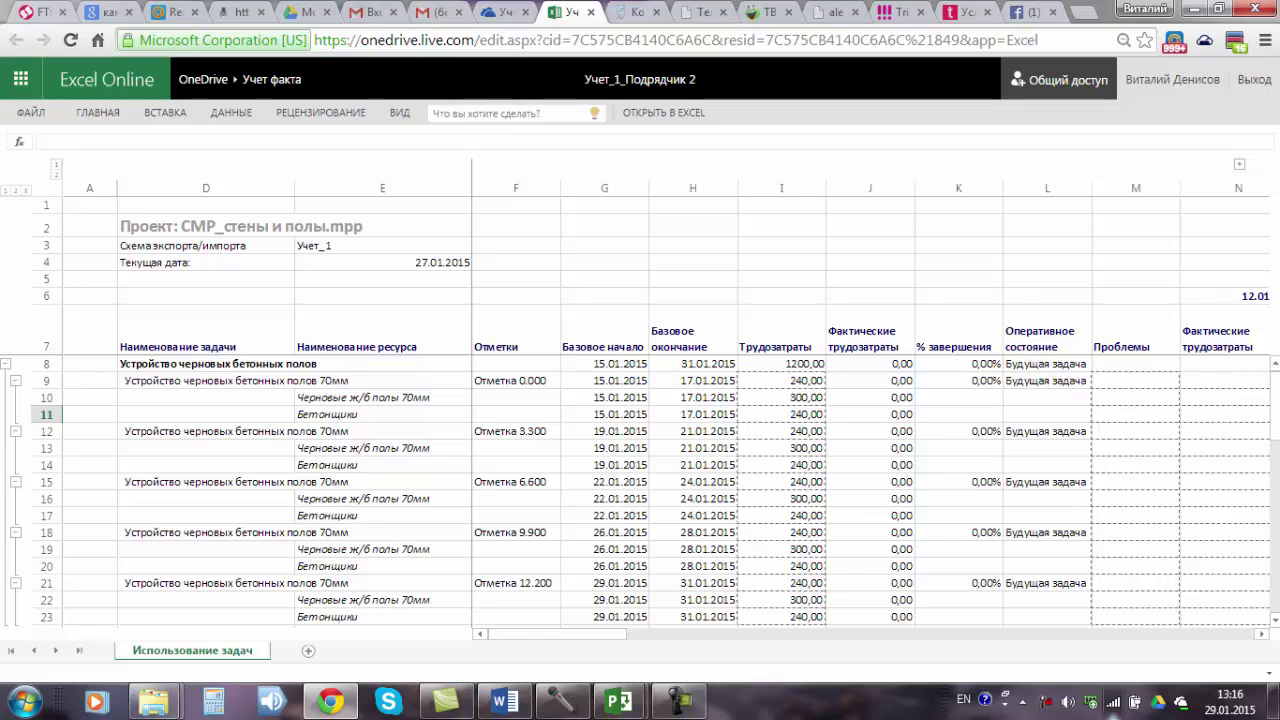
Enter concrete floor actuals of 100 and 80 in V10:V11 and X10:X11
left_click_drag(382, 397, 382, 414)
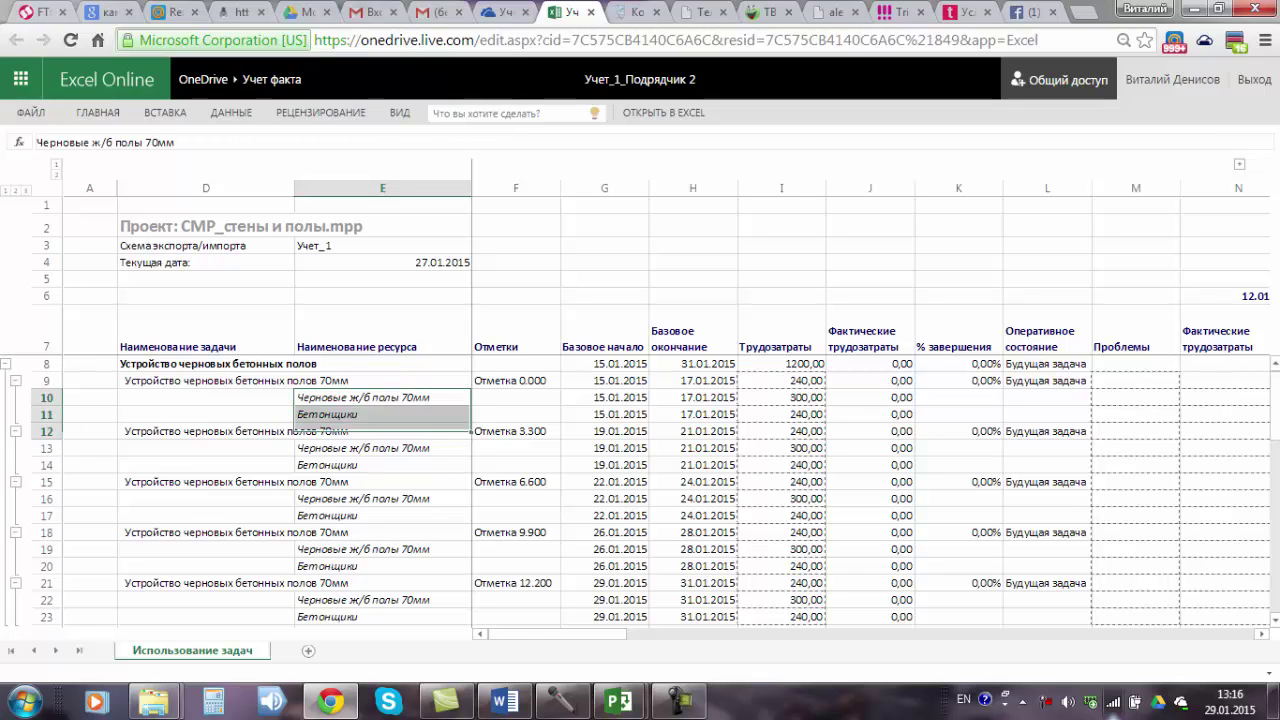
key("shift+Right")
key("shift+Right")
key("shift+Right")
key("shift+Right")
key("shift+Up")
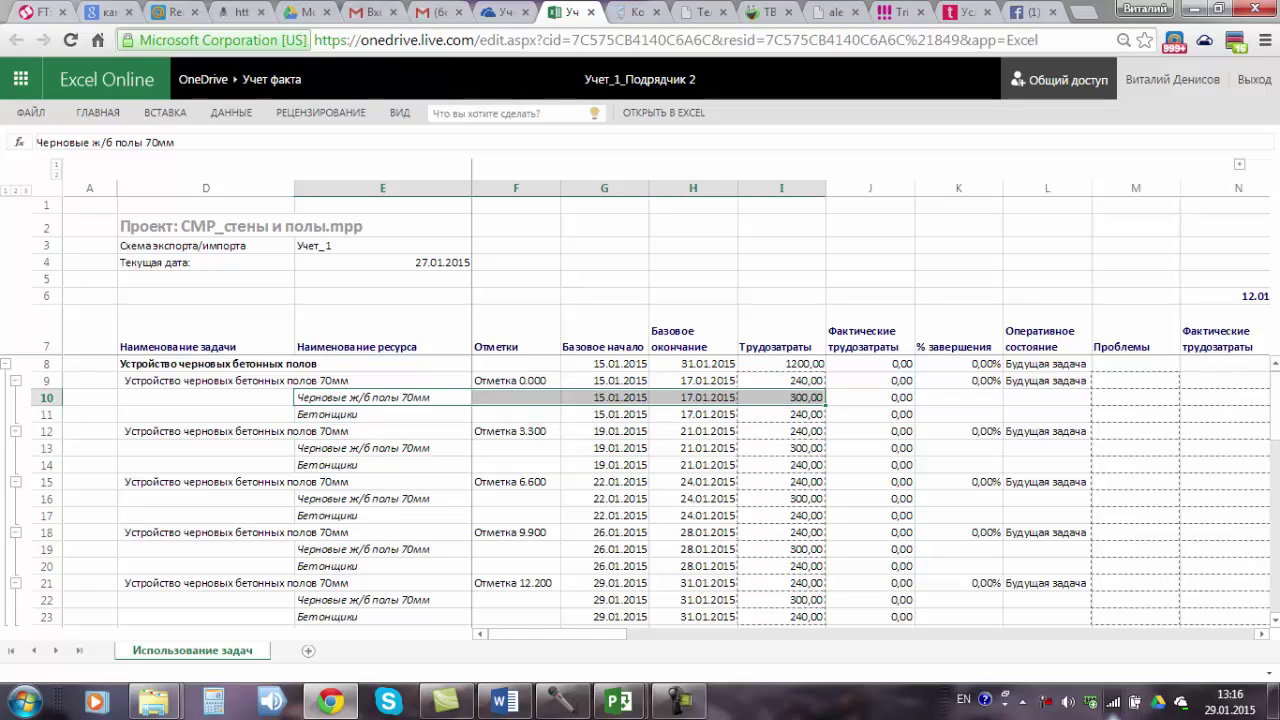
key("shift+Down")
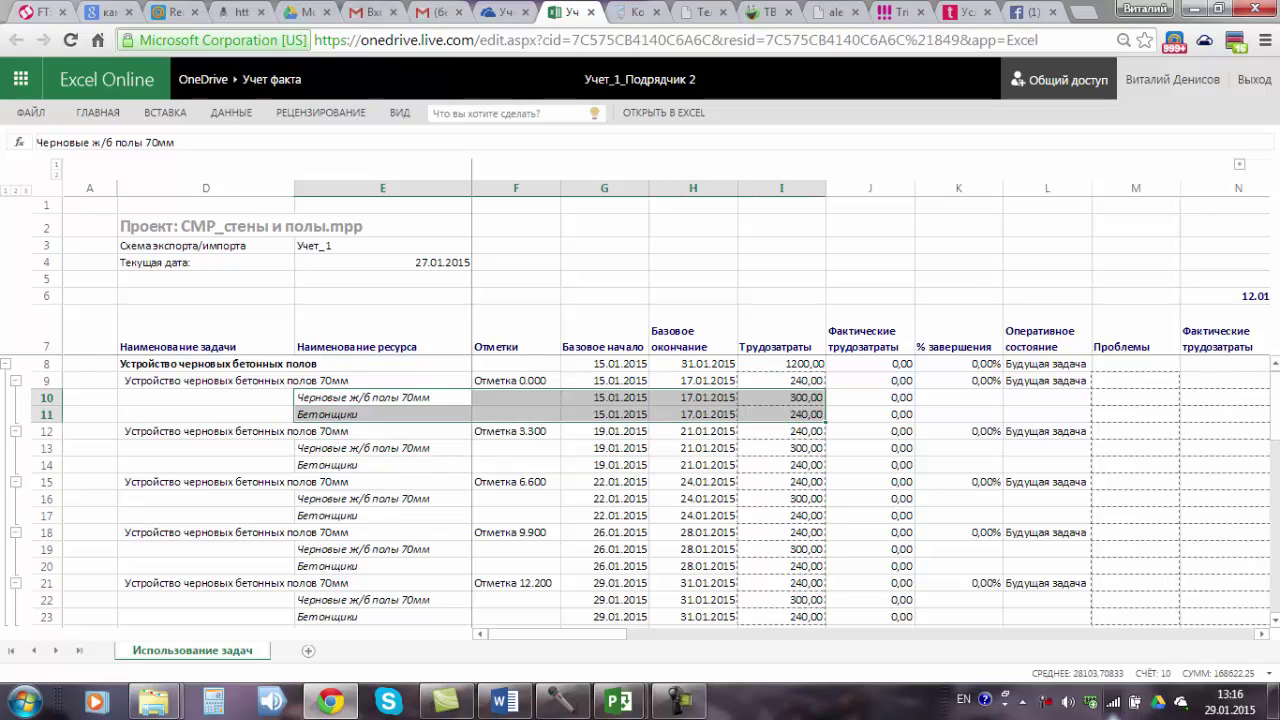
scroll(870, 400, "right", 5)
left_click(646, 397)
type("100")
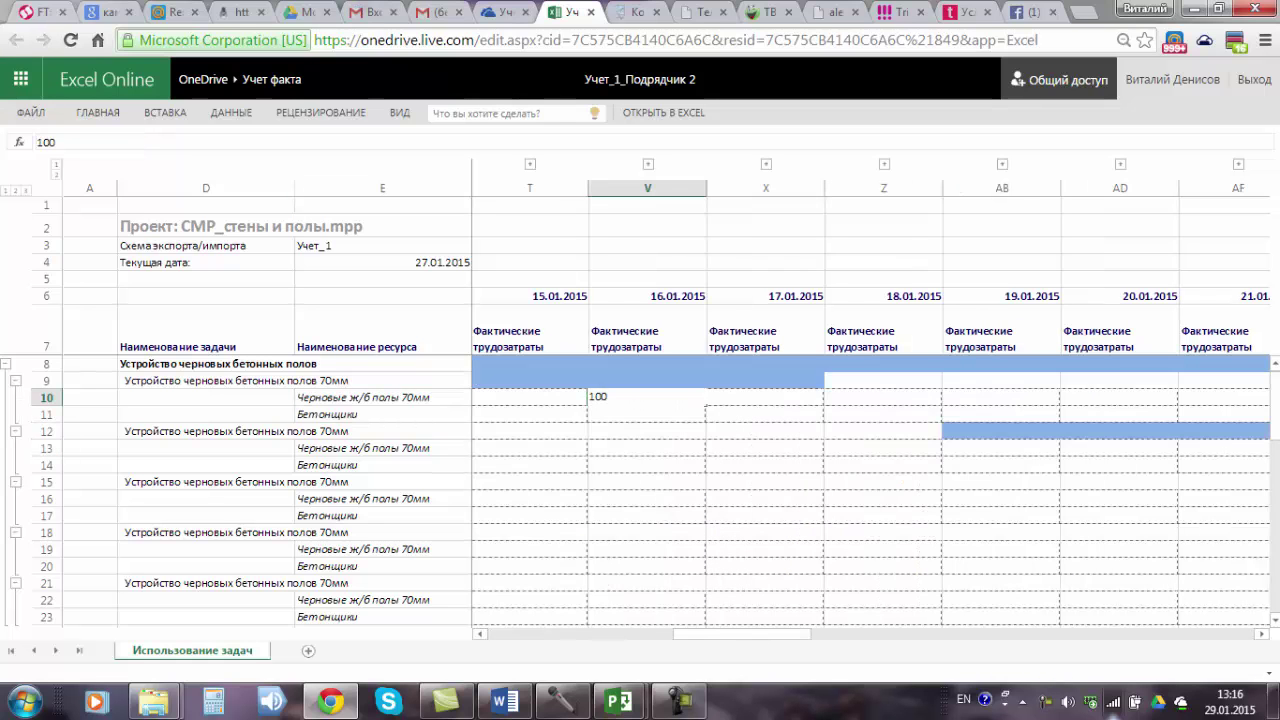
key("Return")
type("80")
left_click(766, 397)
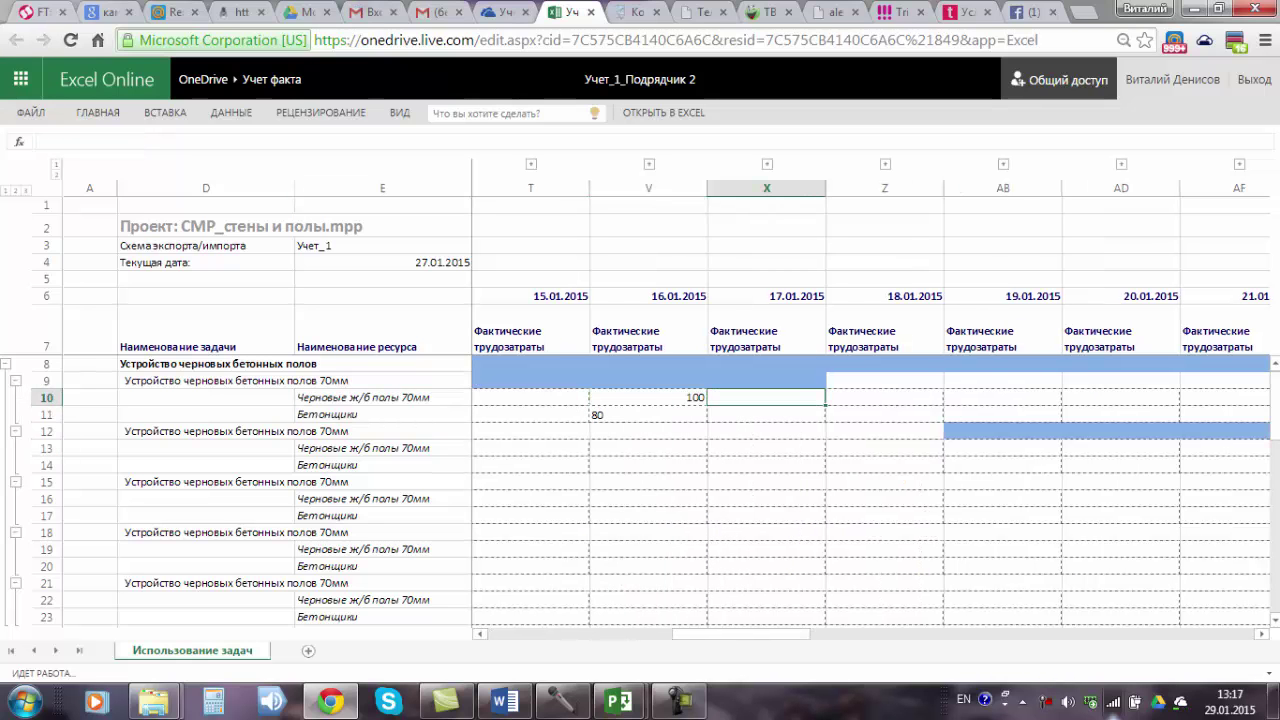
type("100")
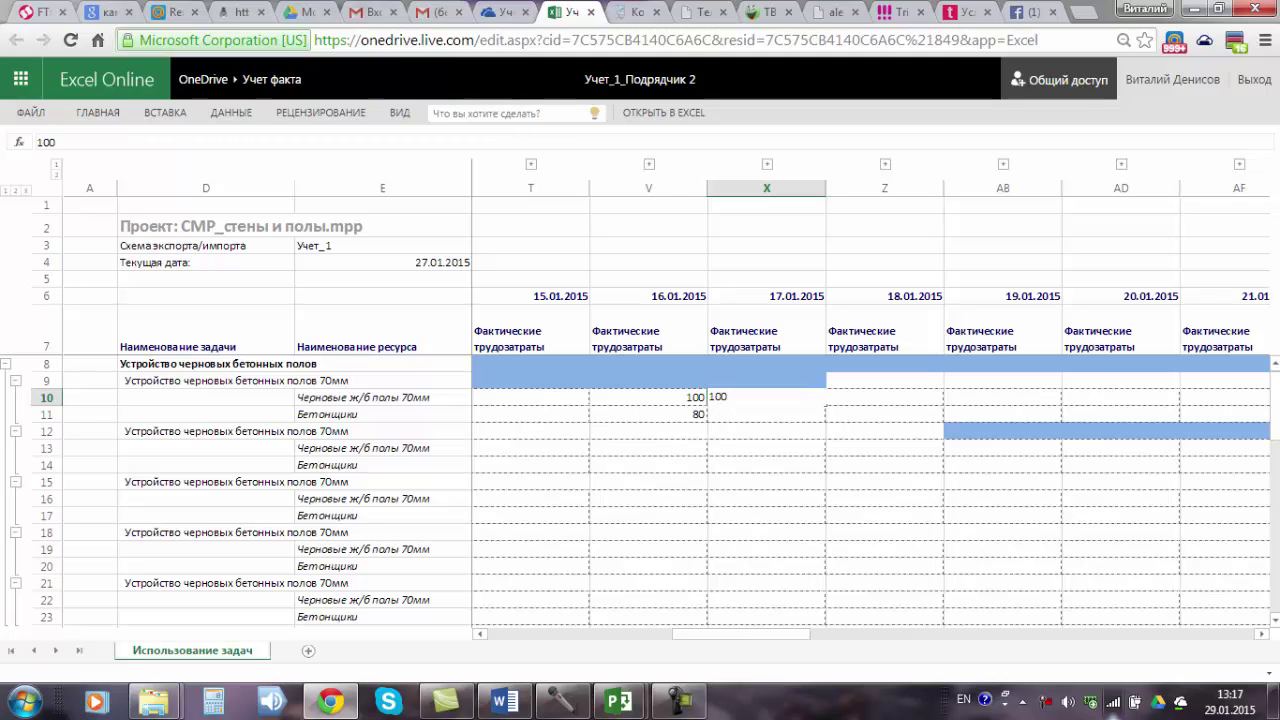
key("Return")
type("80")
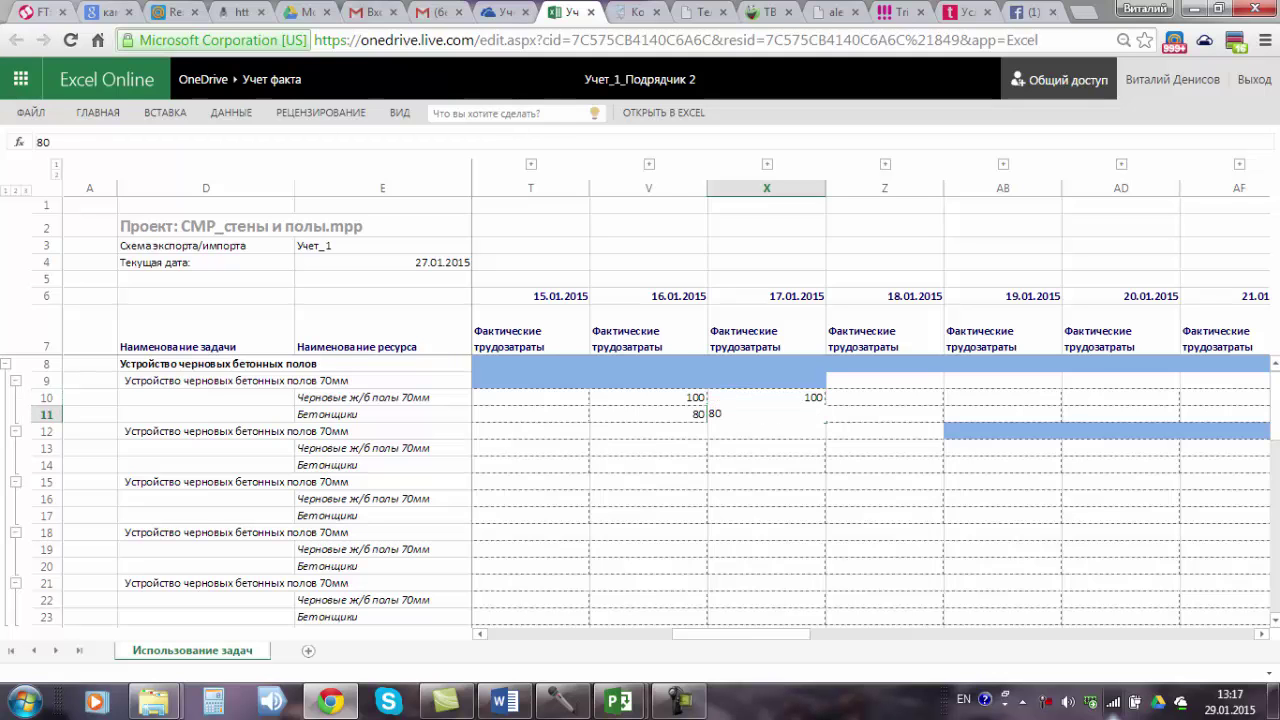
Note 'Задержка передачи фронта работ от Подрядчика-1' in M9 and close the workbook
scroll(870, 400, "left", 10)
left_click(800, 380)
key("alt+shift")
type("Задержка передачи фронта работ от Подрядчика-1")
key("Return")
key("Return")
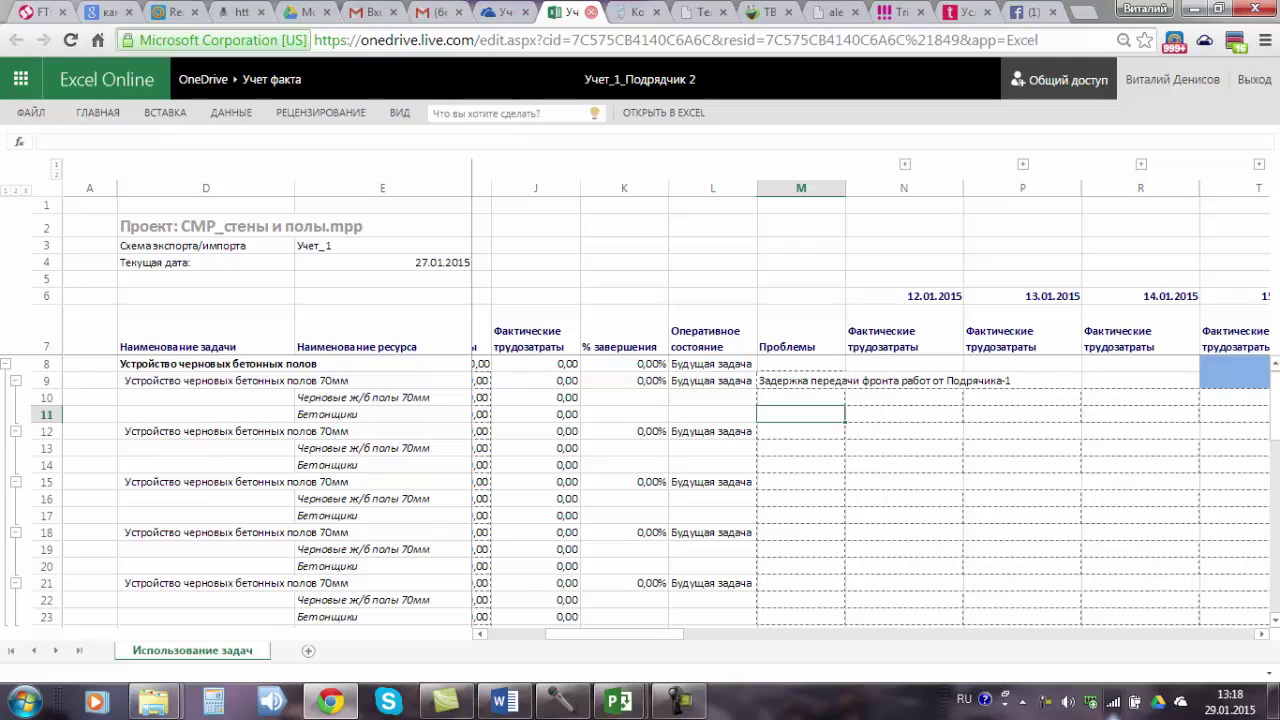
left_click(591, 12)
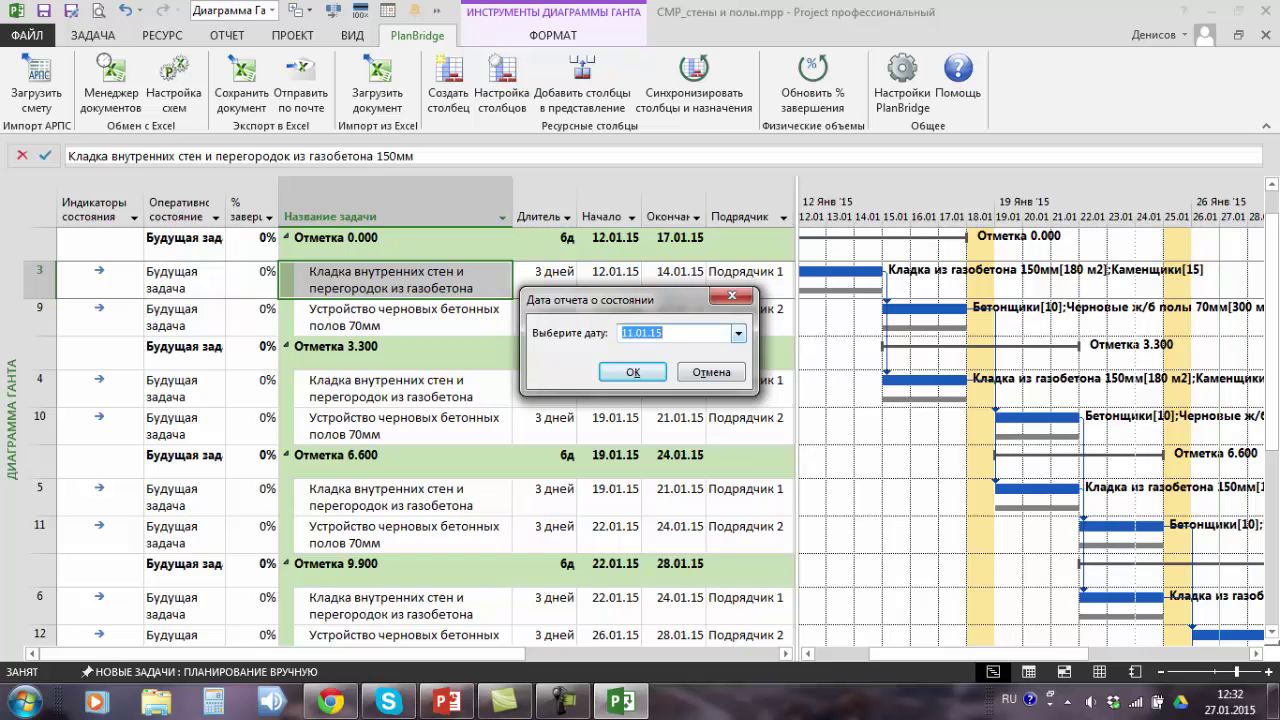
Set the status date to 17.01.15 and select the first masonry task row
left_click(738, 333)
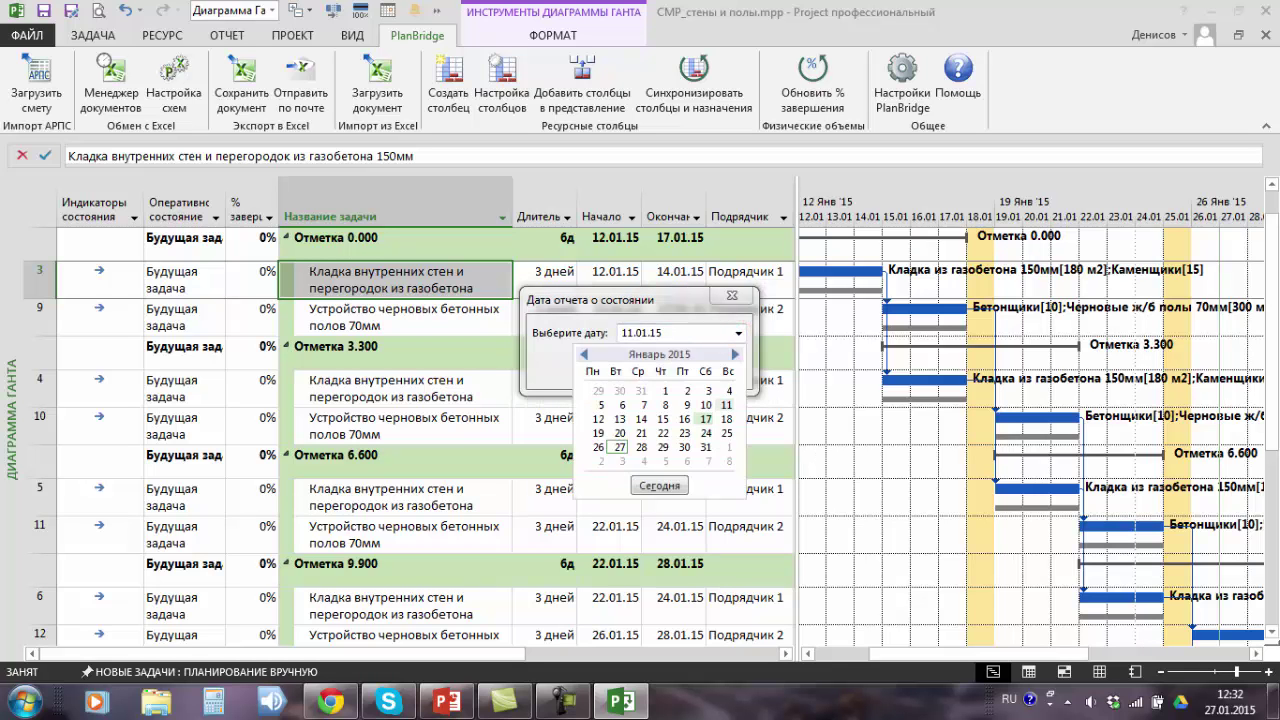
left_click(706, 419)
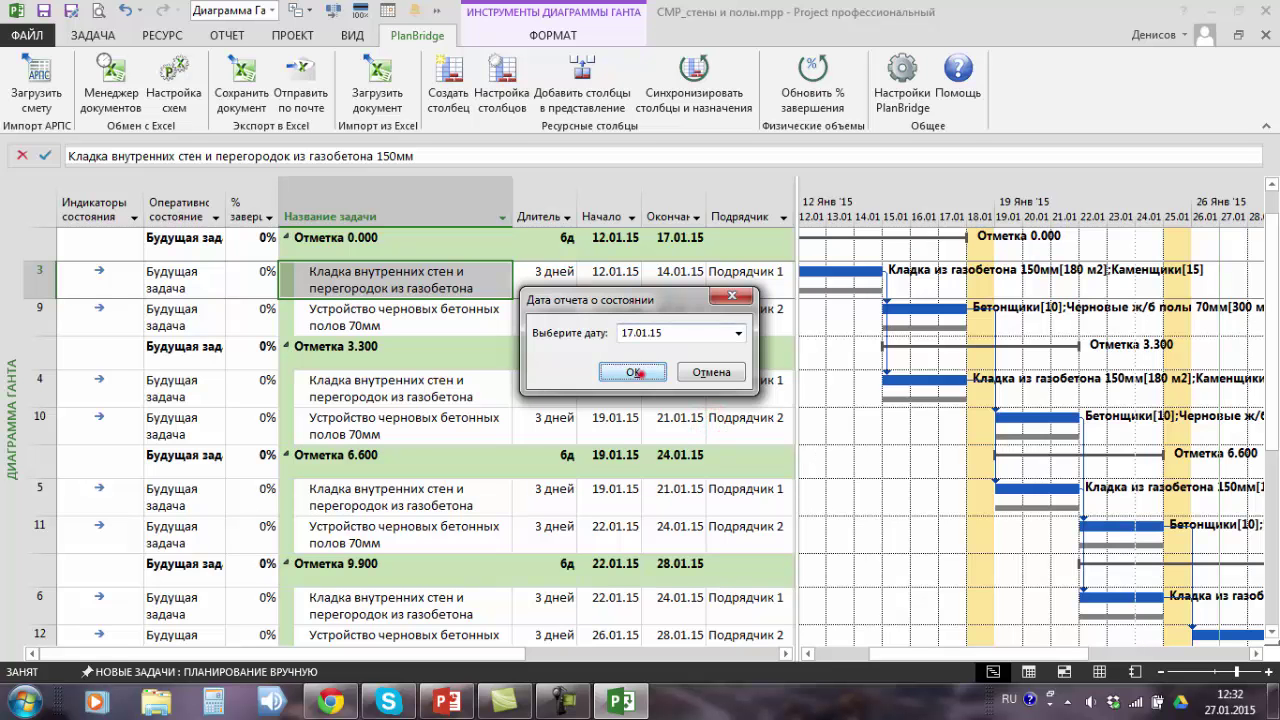
left_click(633, 372)
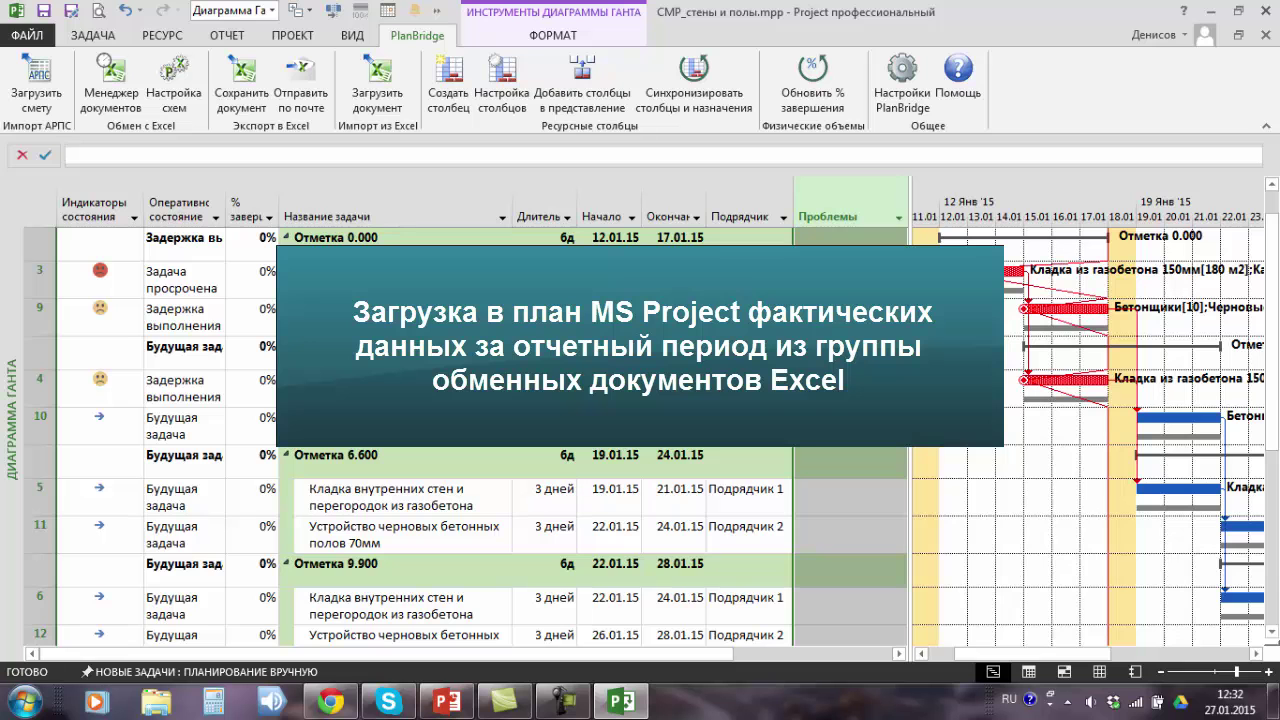
left_click(395, 279)
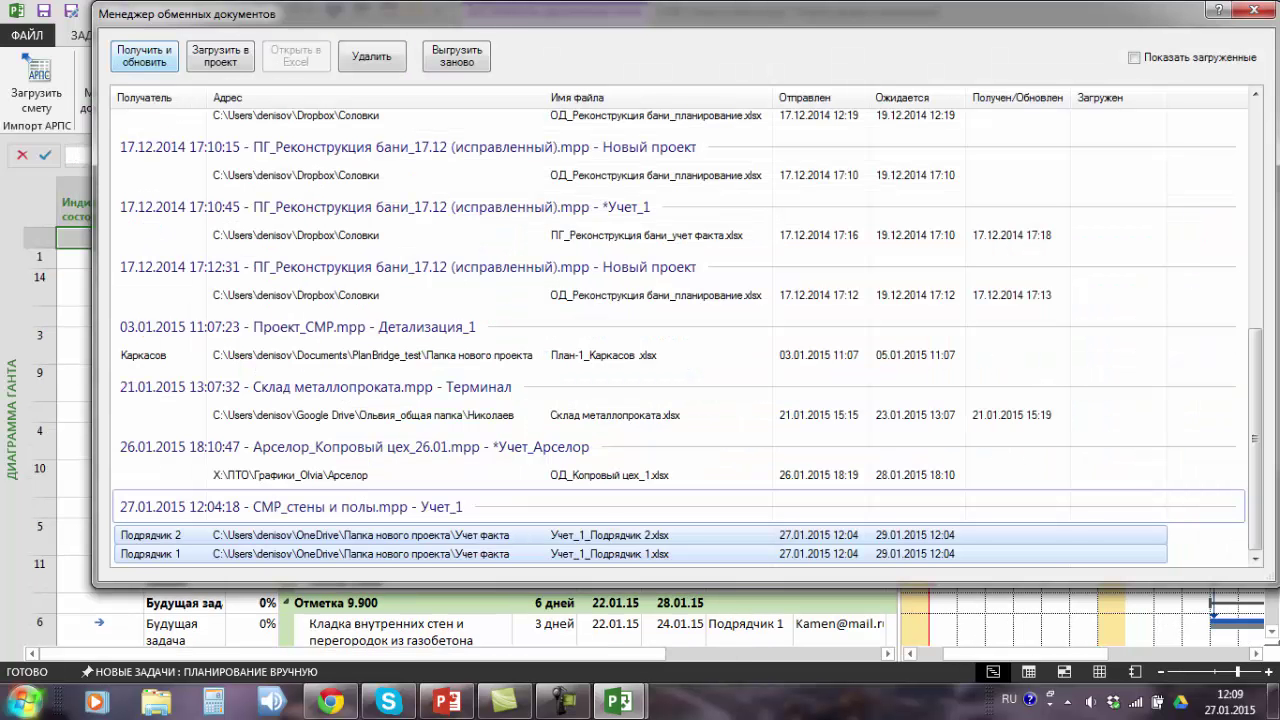
Refresh the exchange files, review the first contractor's workbook, then import both 27.01.2015 files
left_click(144, 56)
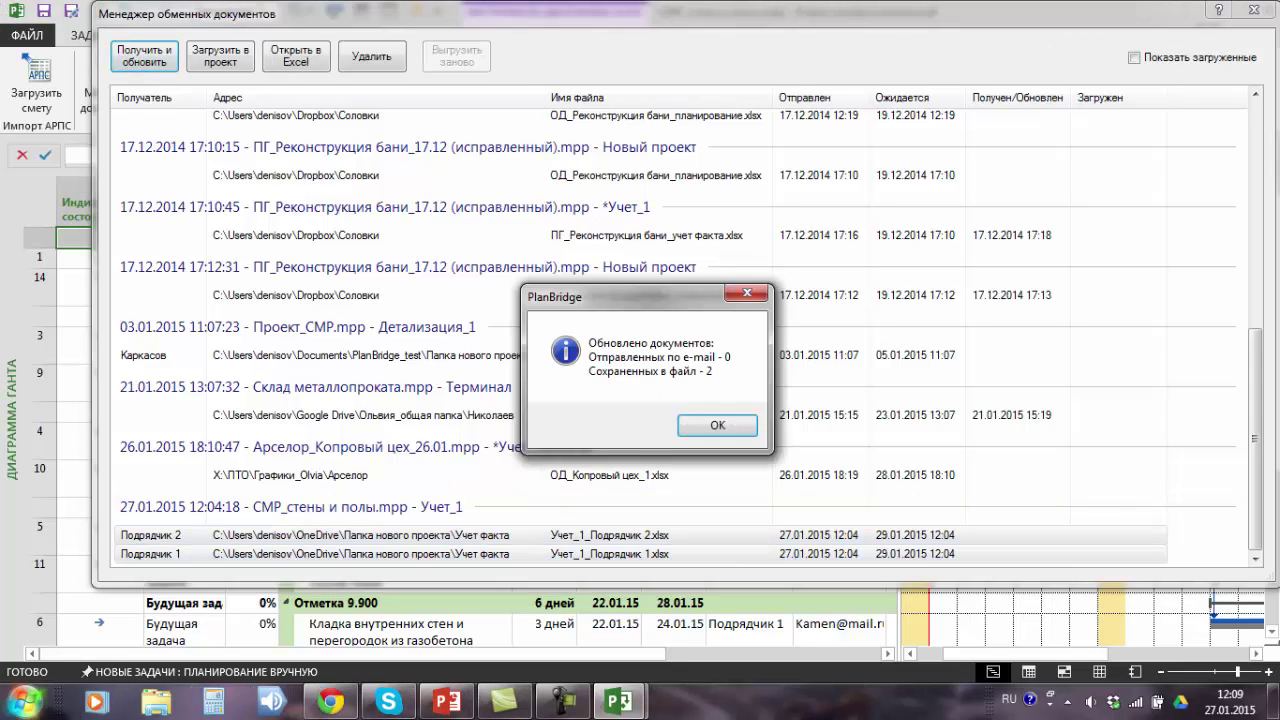
left_click(705, 425)
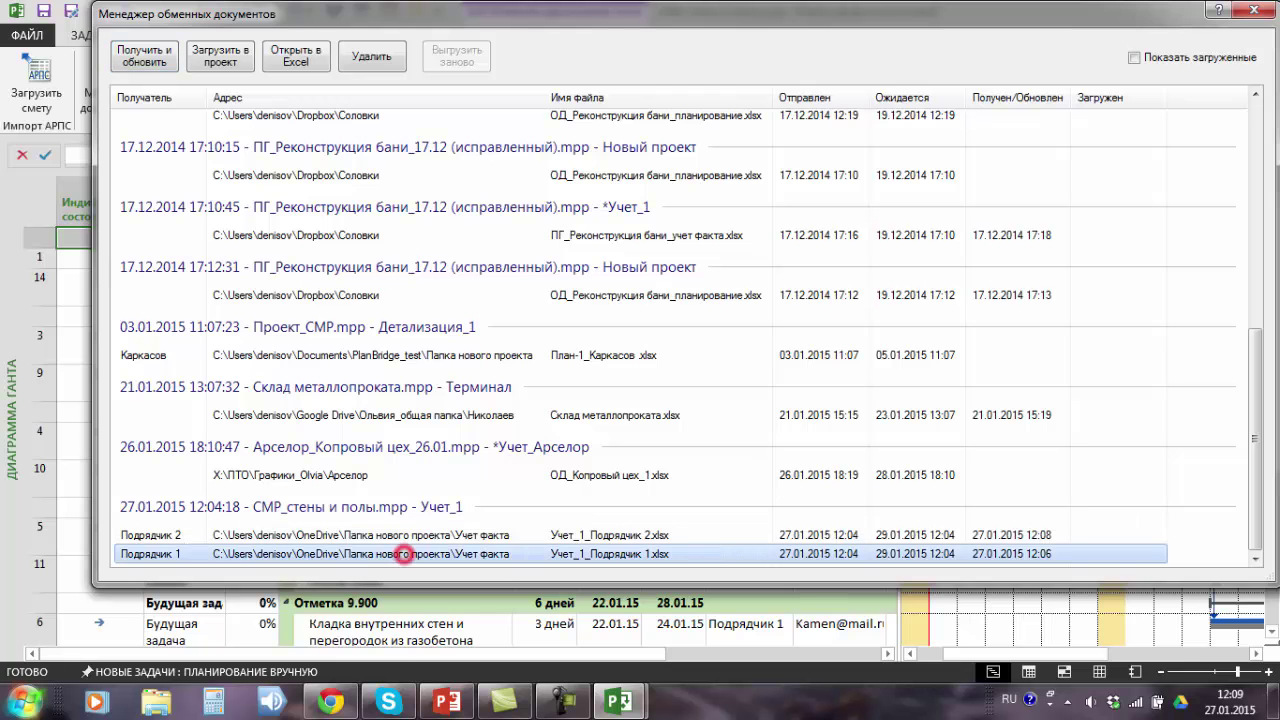
left_click(292, 58)
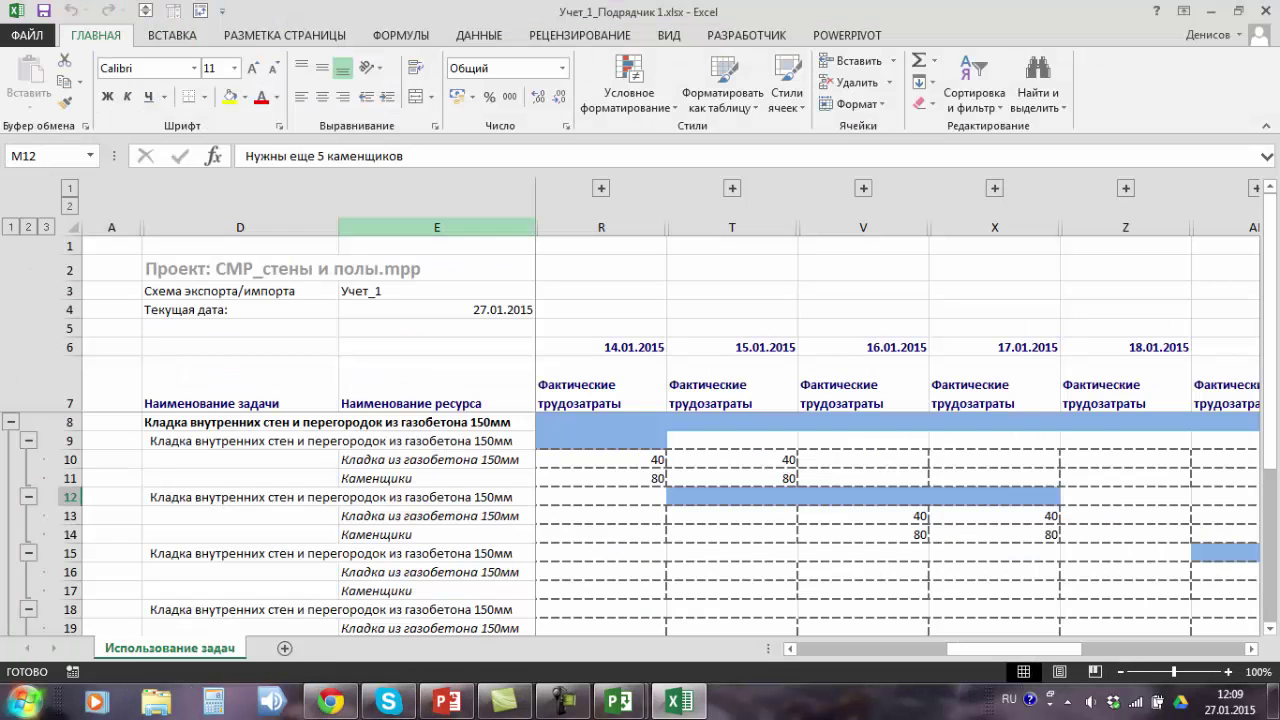
mouse_move(1020, 648)
left_mouse_down()
mouse_move(975, 648)
mouse_move(1004, 648)
left_mouse_up()
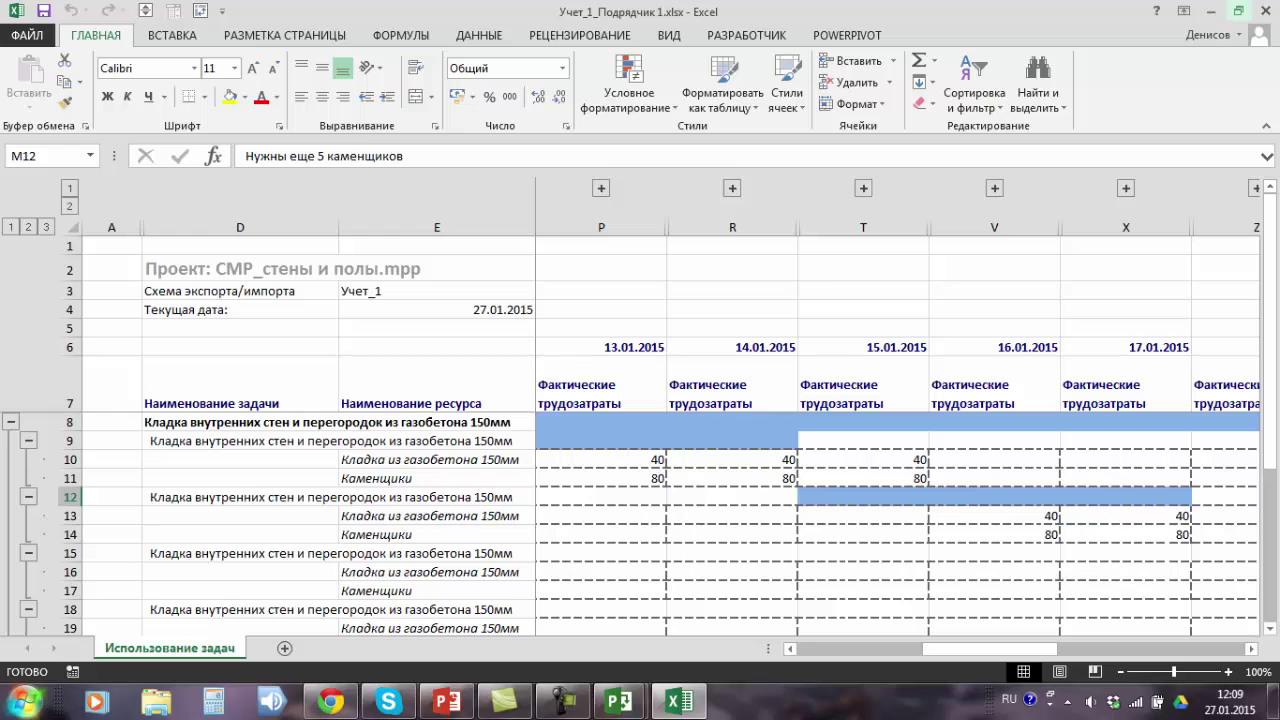
left_click(1262, 10)
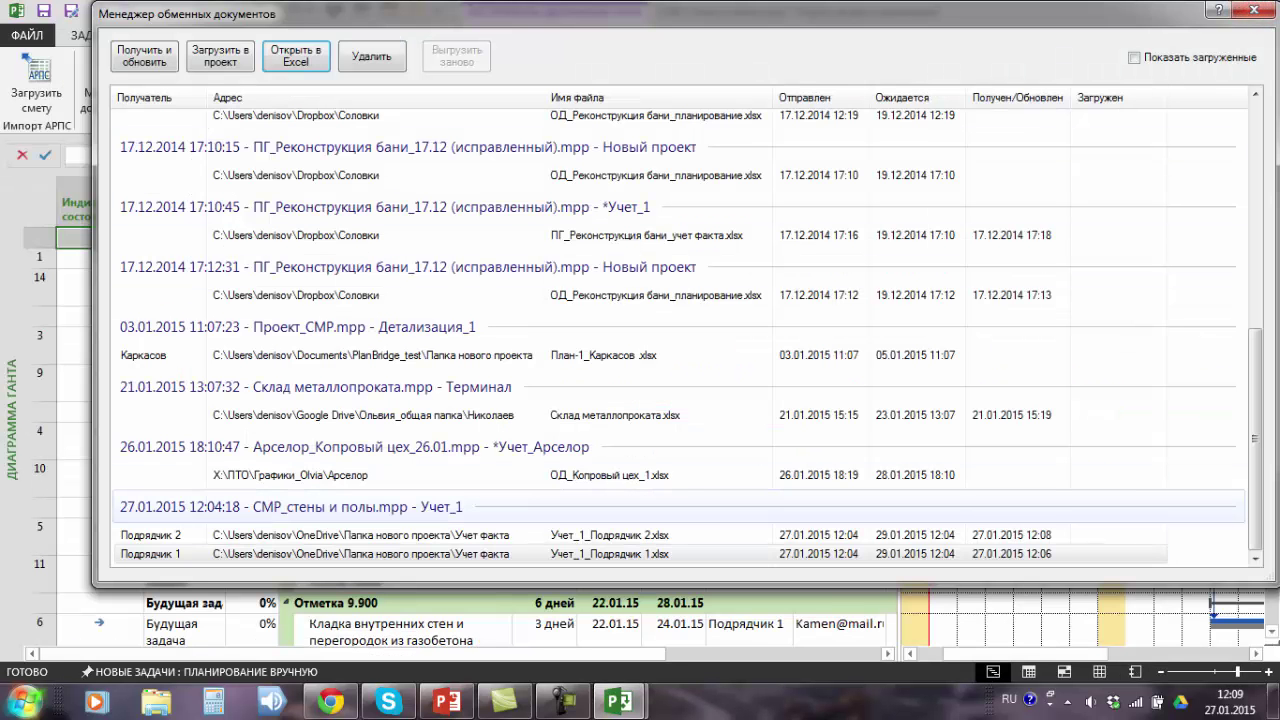
left_click(390, 507)
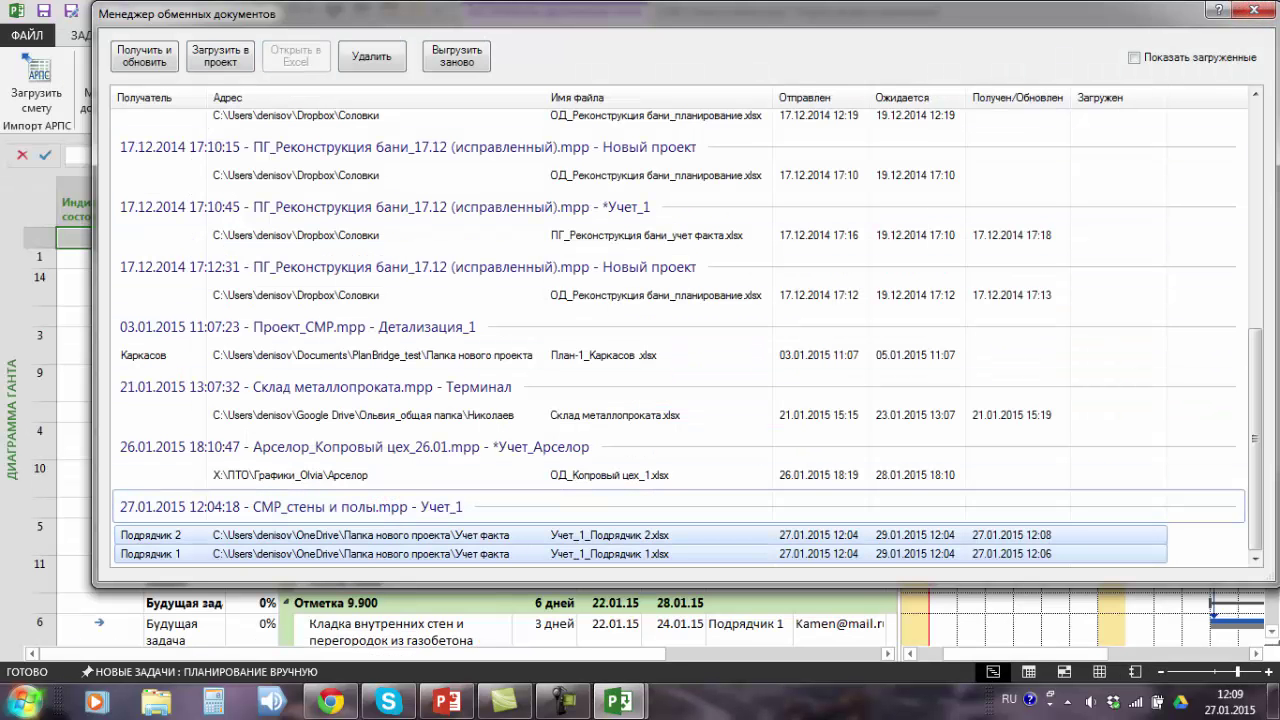
left_click(220, 56)
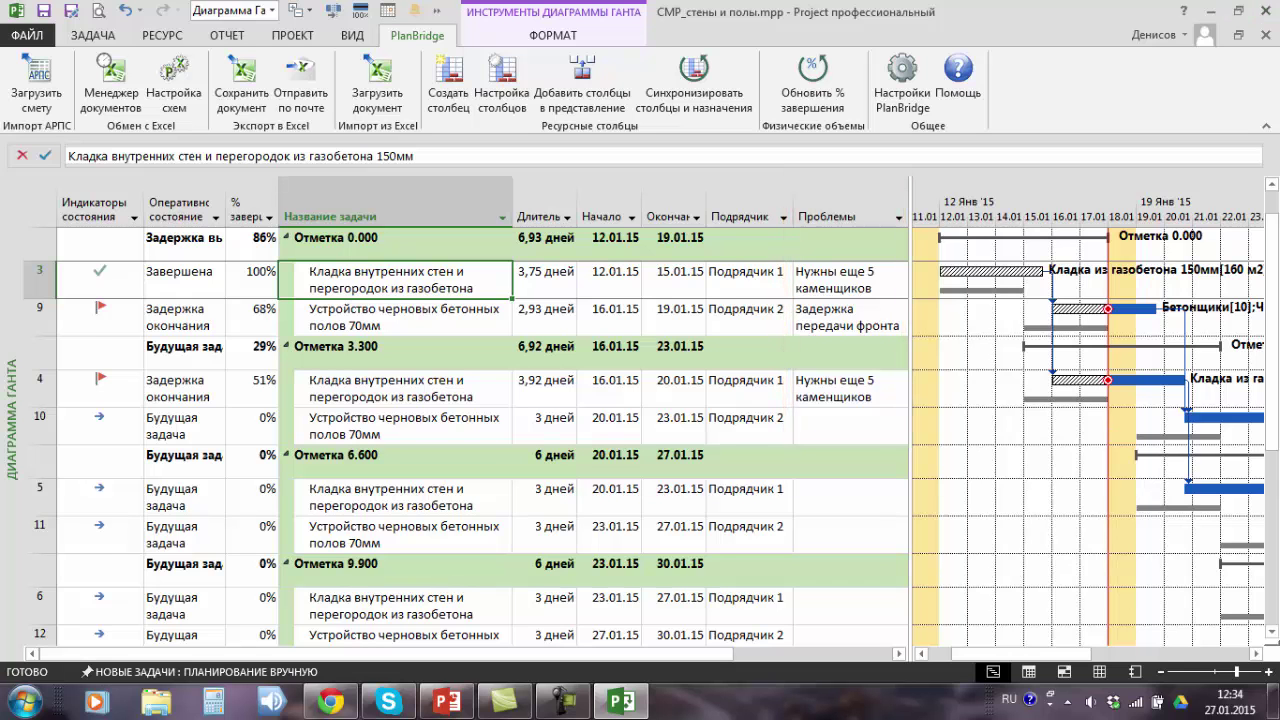
Switch to Task Usage and check the imported masonry volumes and masons' actual work hours
right_click(8, 252)
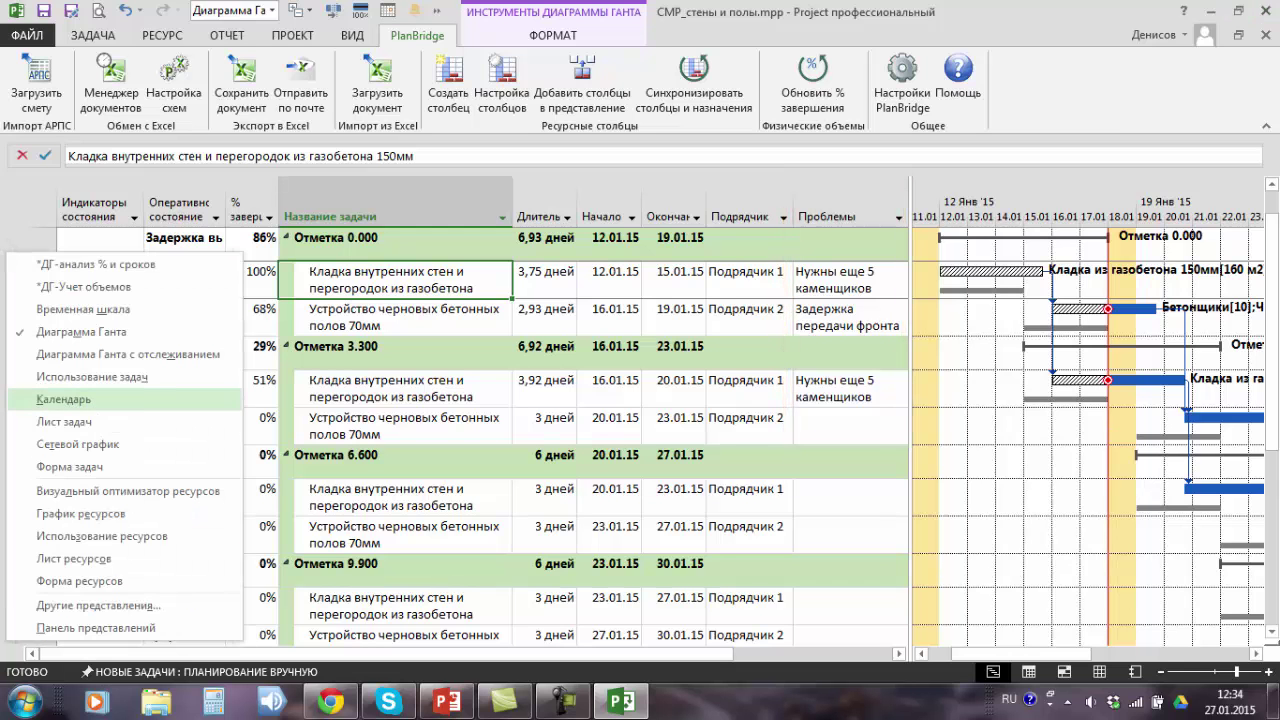
left_click(75, 376)
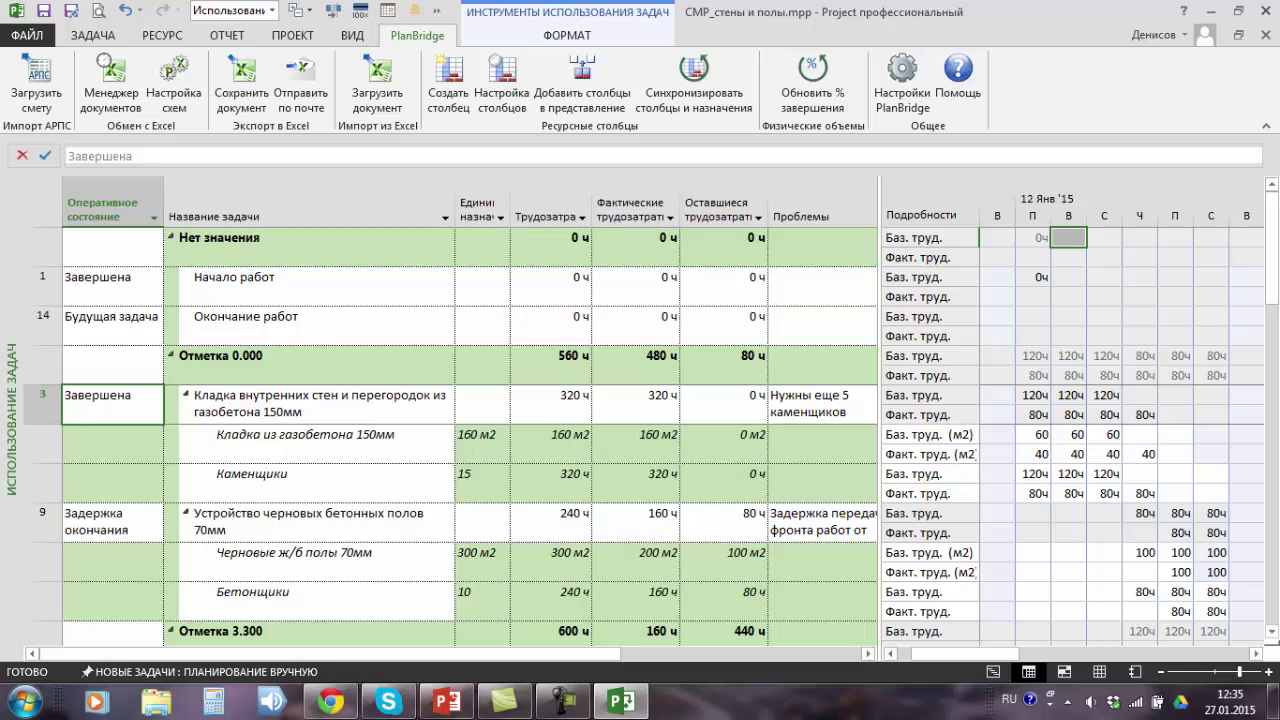
left_click_drag(1032, 454, 1140, 454)
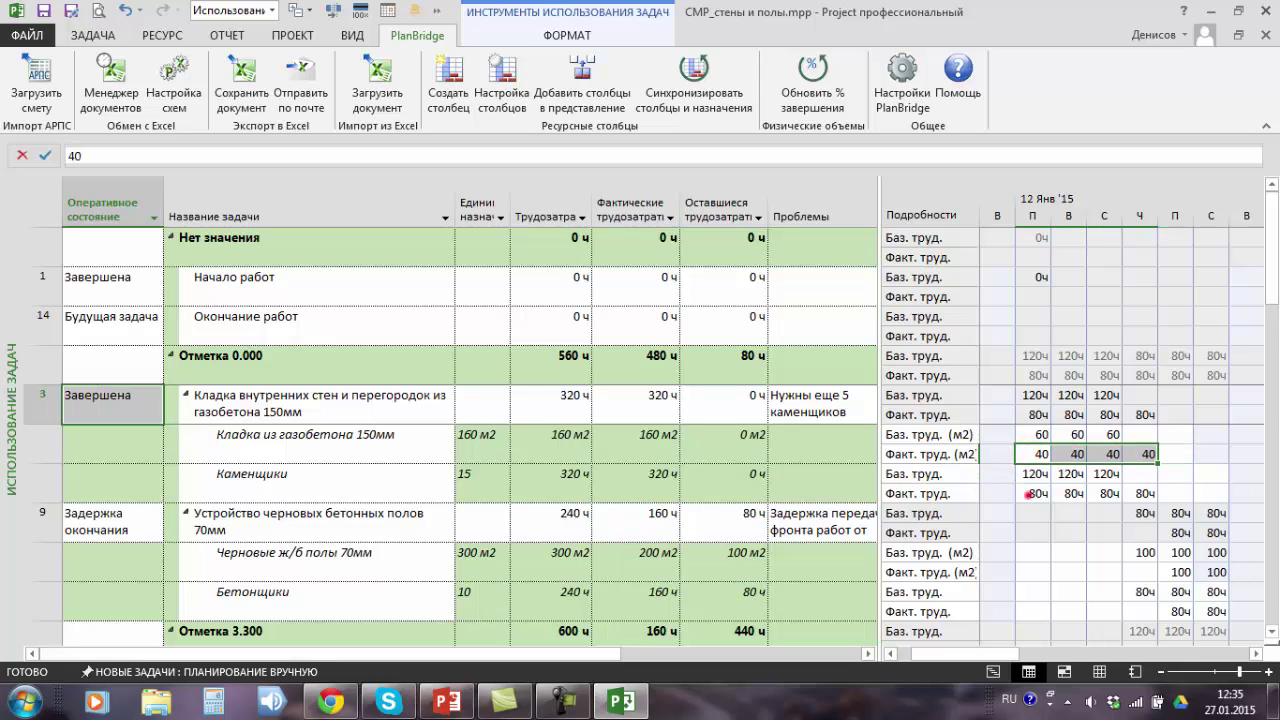
left_click_drag(1030, 494, 1140, 493)
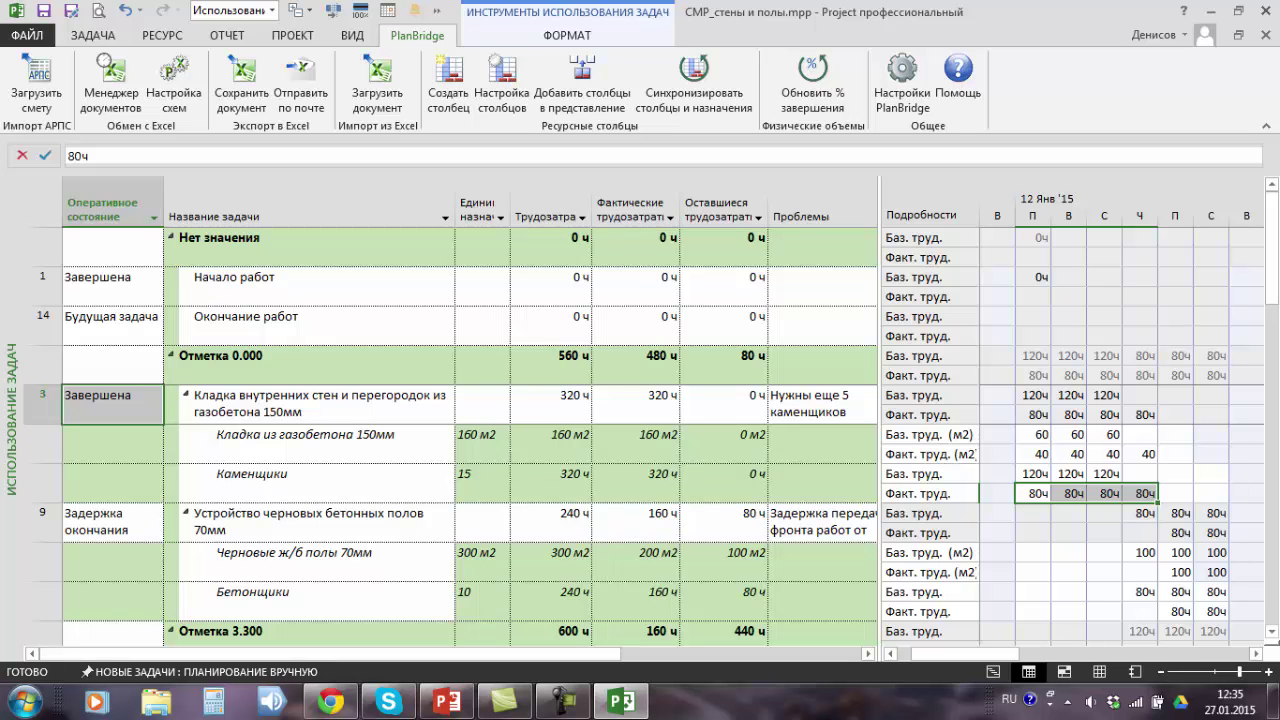
left_click(1068, 237)
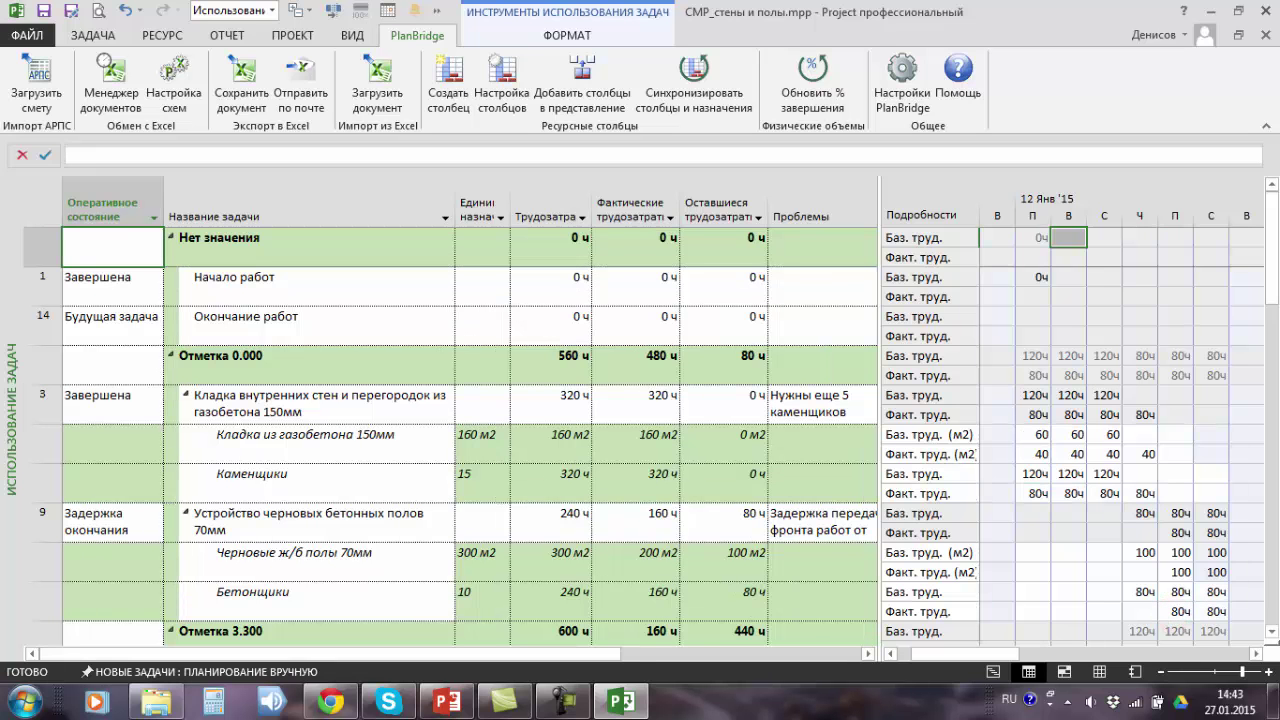
right_click(12, 284)
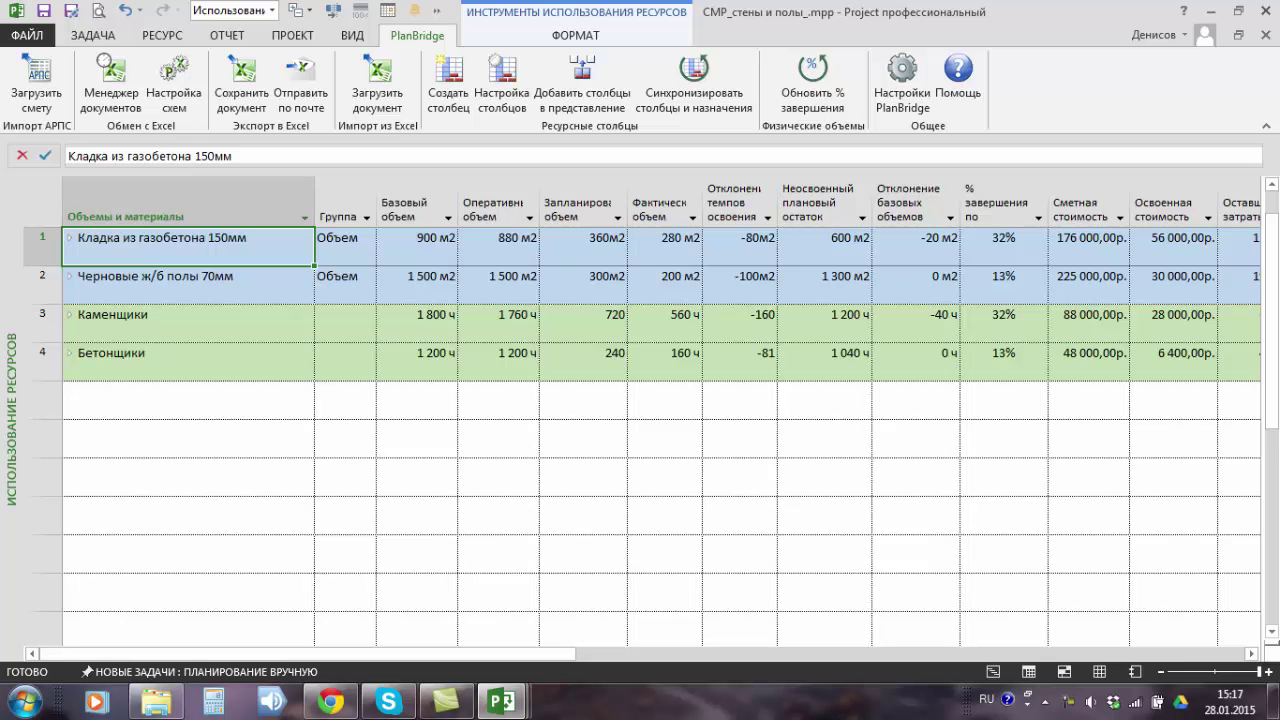
Expand Кладка из газобетона 150мм and open the Стены план-факт report from recent reports
left_click(69, 238)
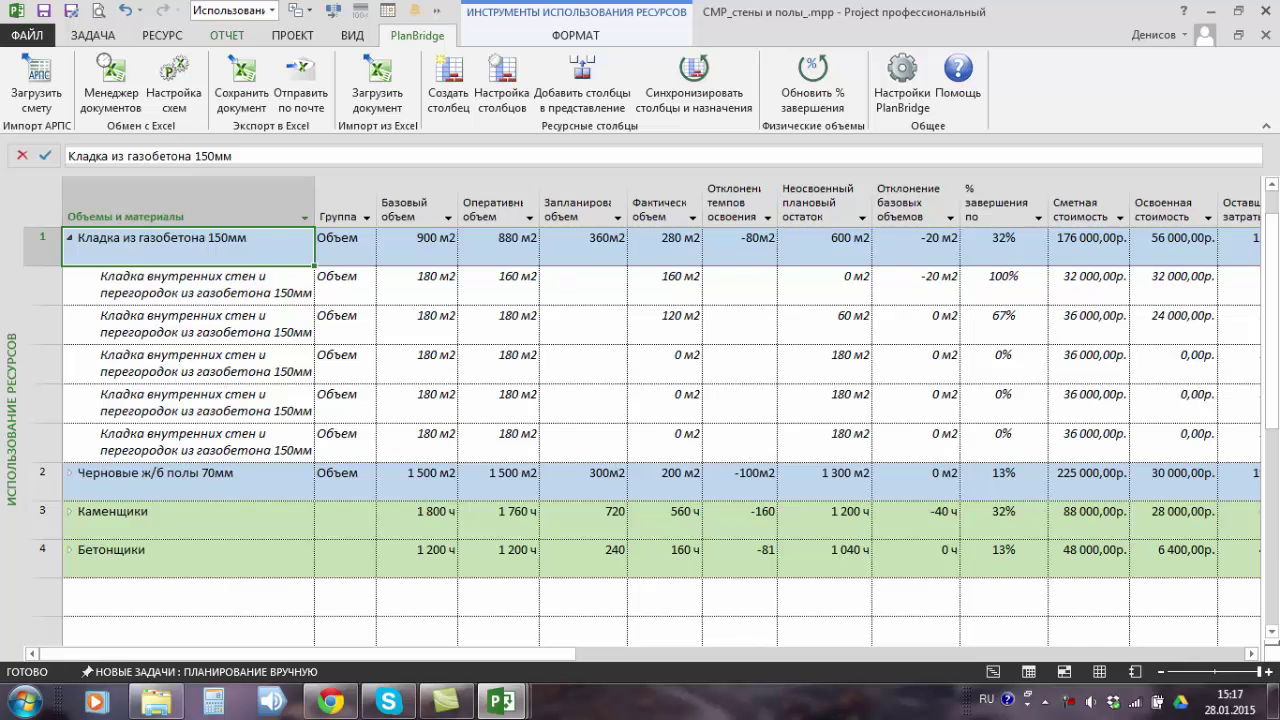
left_click(227, 35)
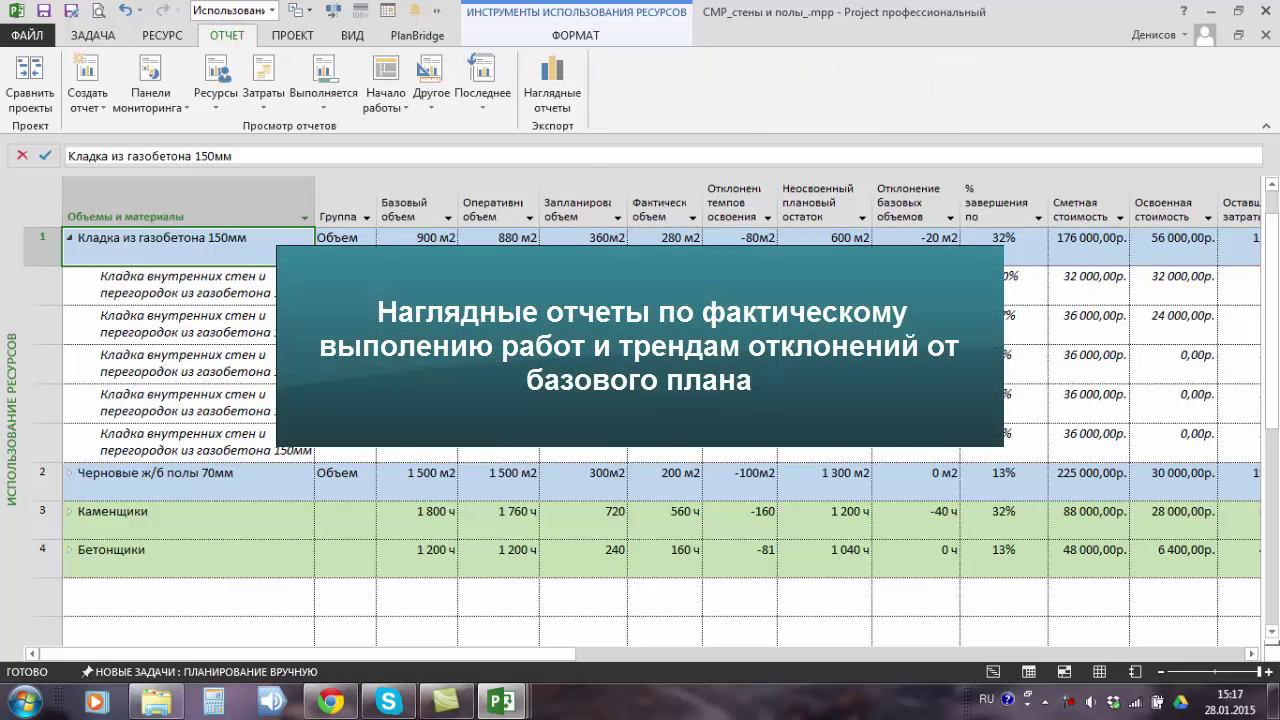
left_click(482, 95)
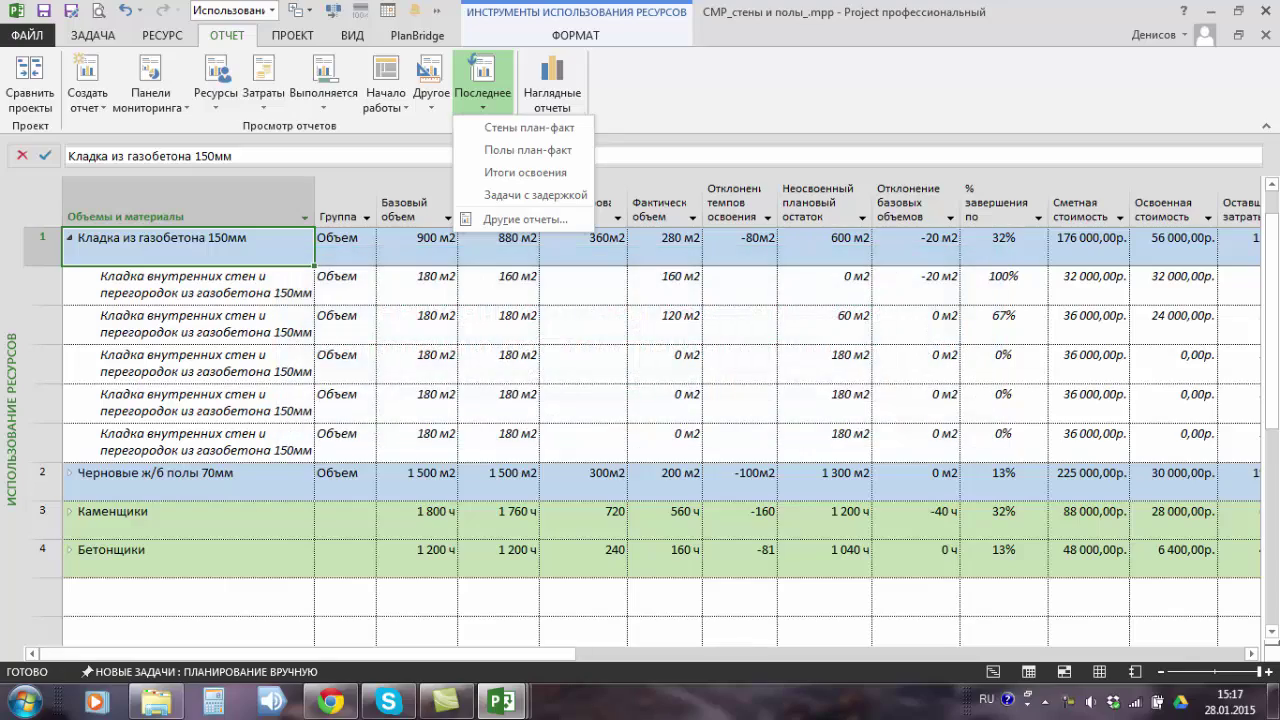
left_click(529, 127)
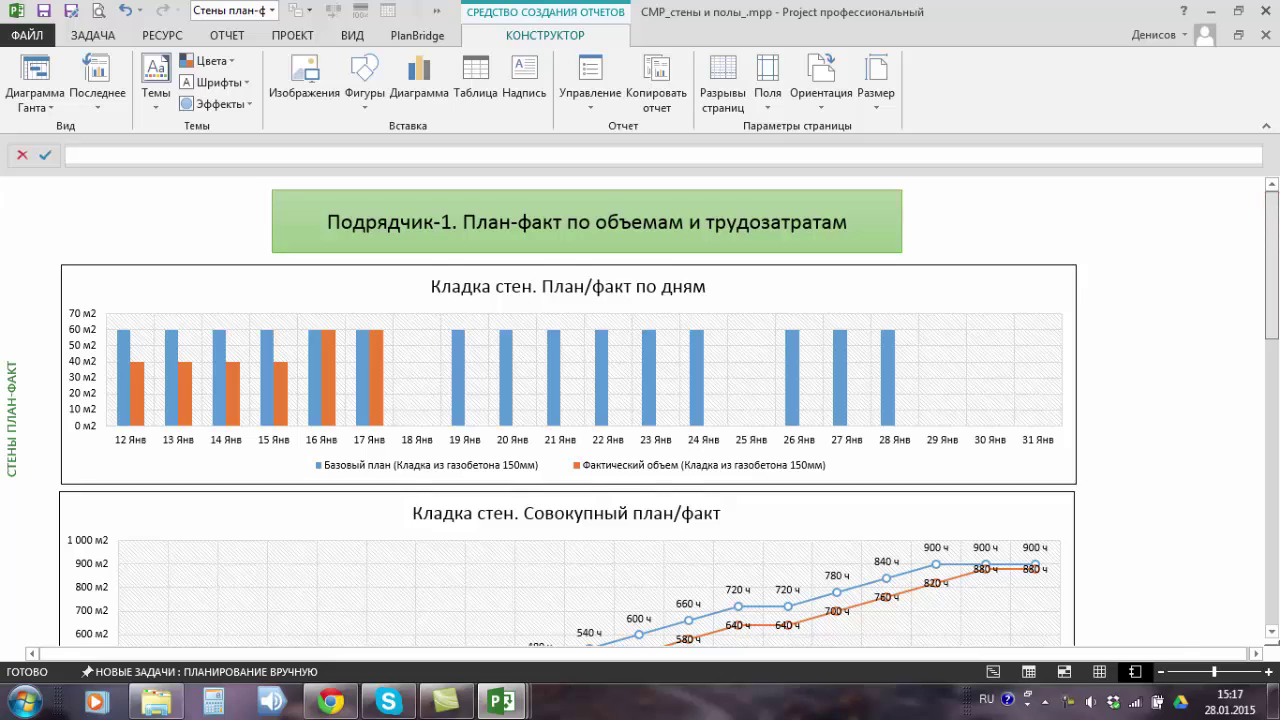
Review the Стены план-факт charts down to masons' 1 800 ч baseline versus 560 ч actual
scroll(640, 440, "down", 4)
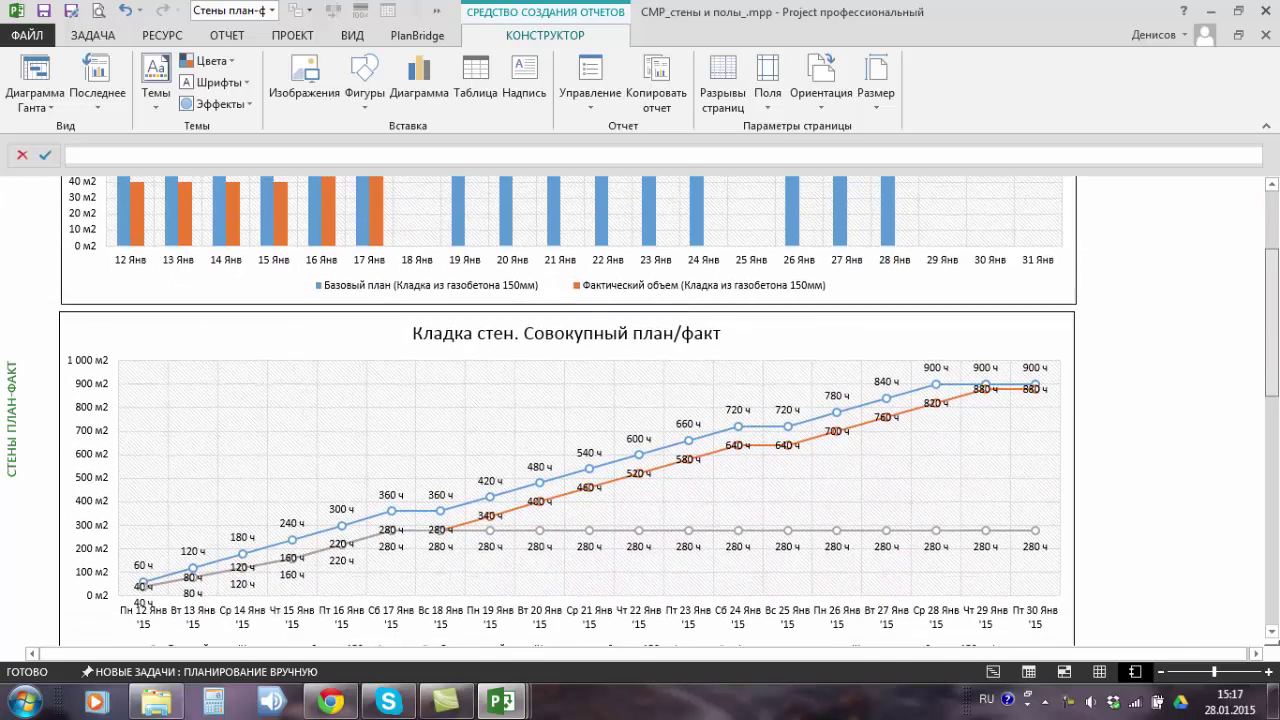
scroll(640, 440, "down", 3)
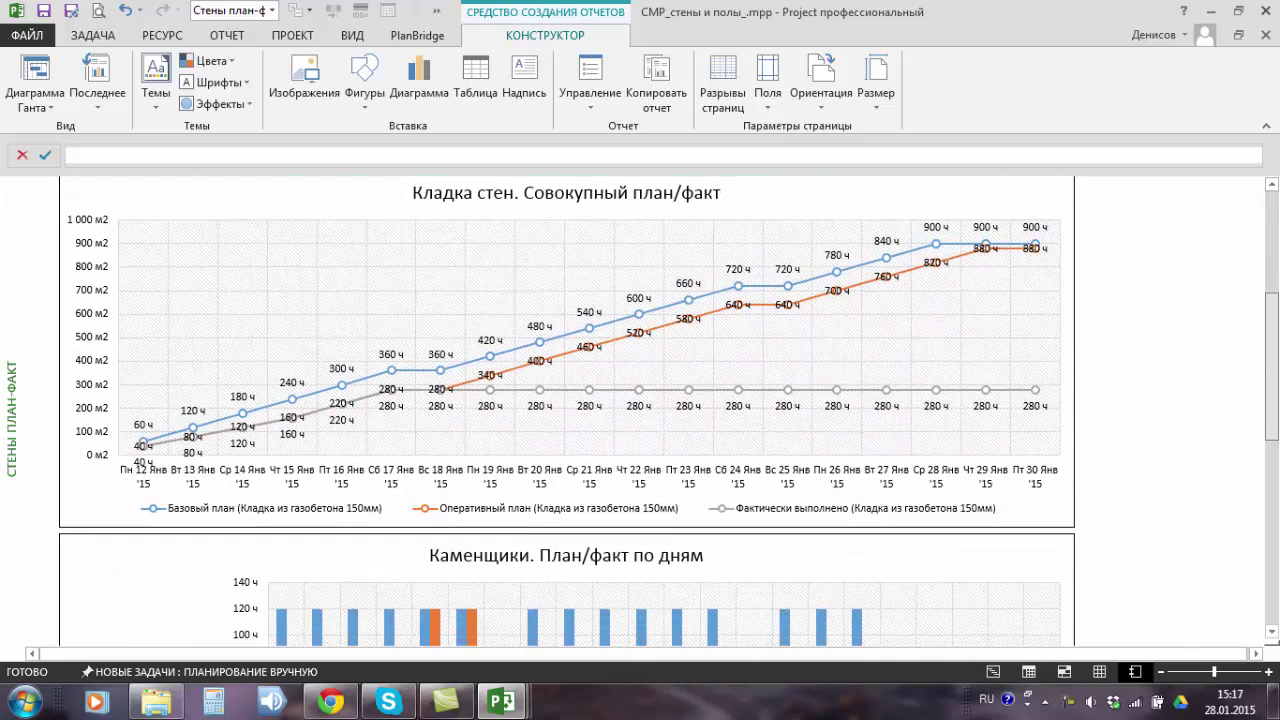
scroll(640, 440, "down", 4)
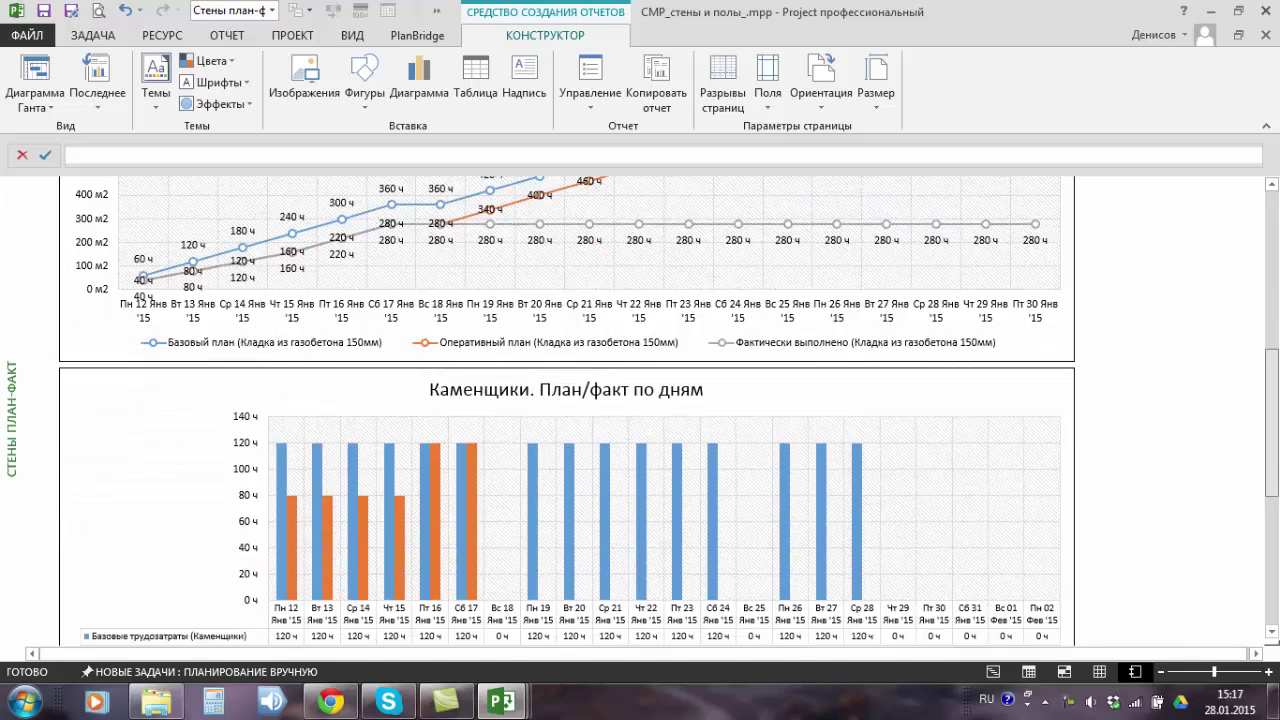
scroll(640, 440, "down", 4)
scroll(640, 440, "down", 1)
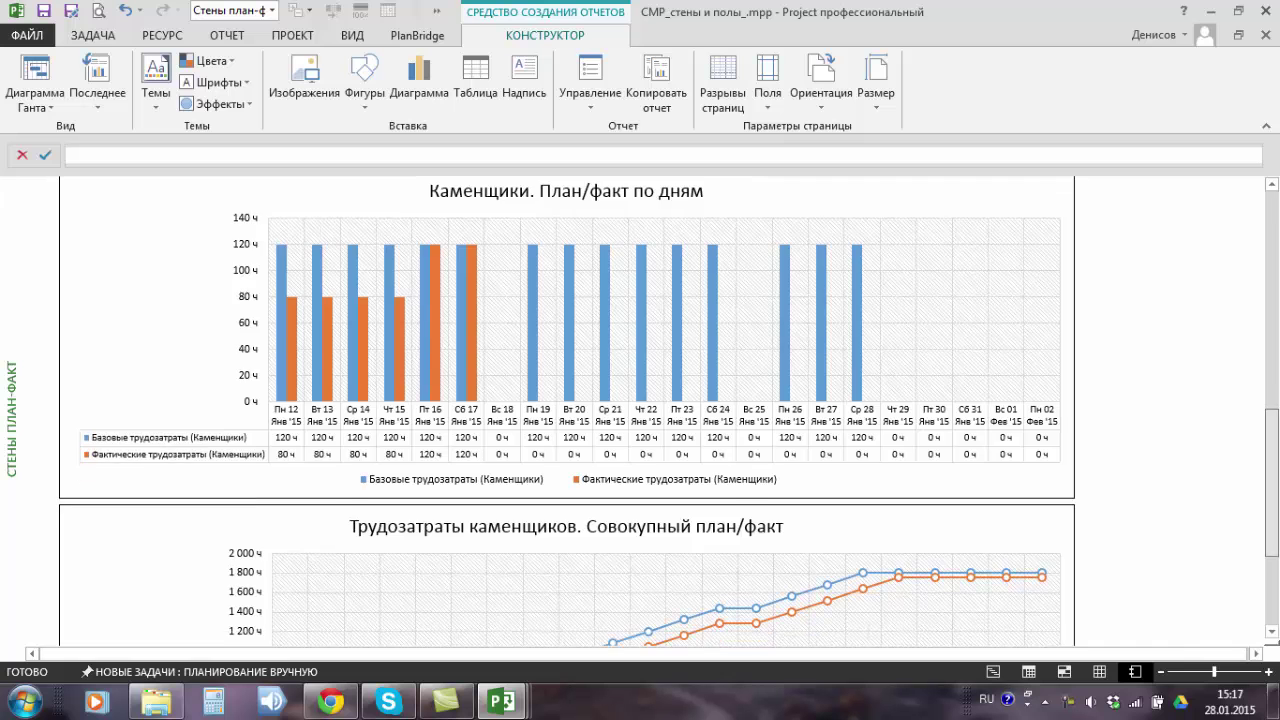
scroll(640, 440, "down", 5)
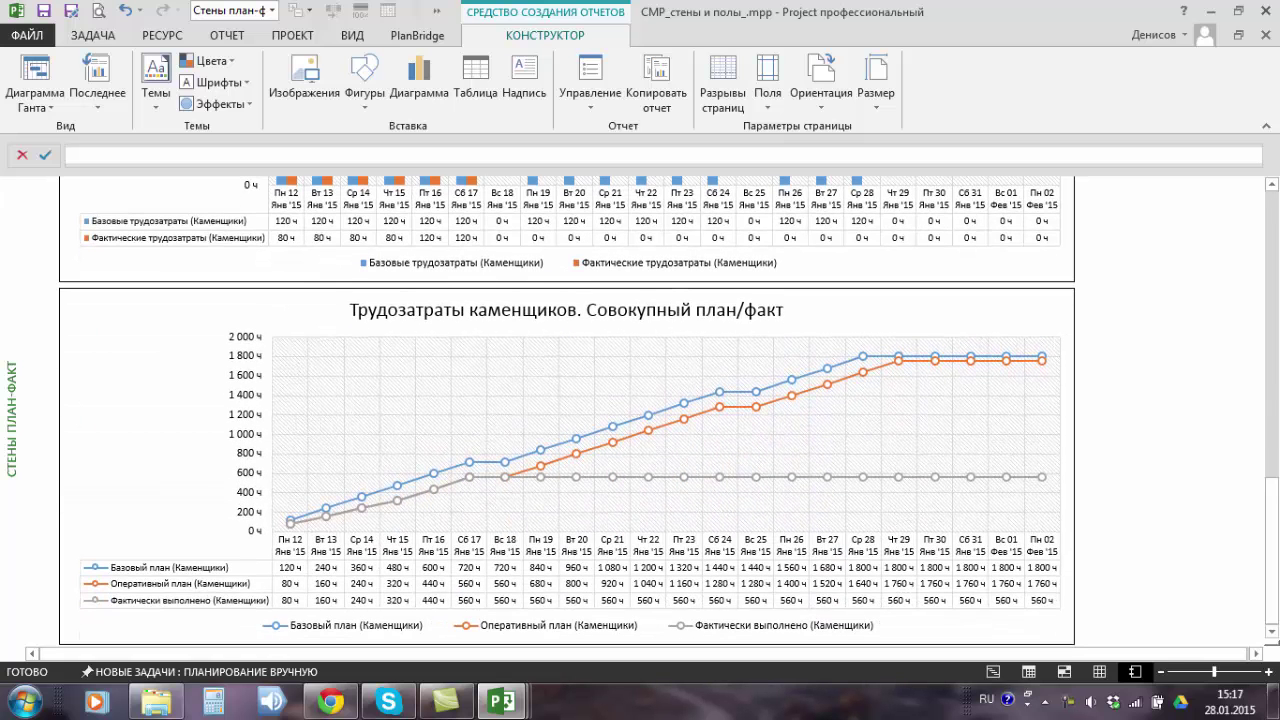
left_click(227, 35)
left_click(482, 92)
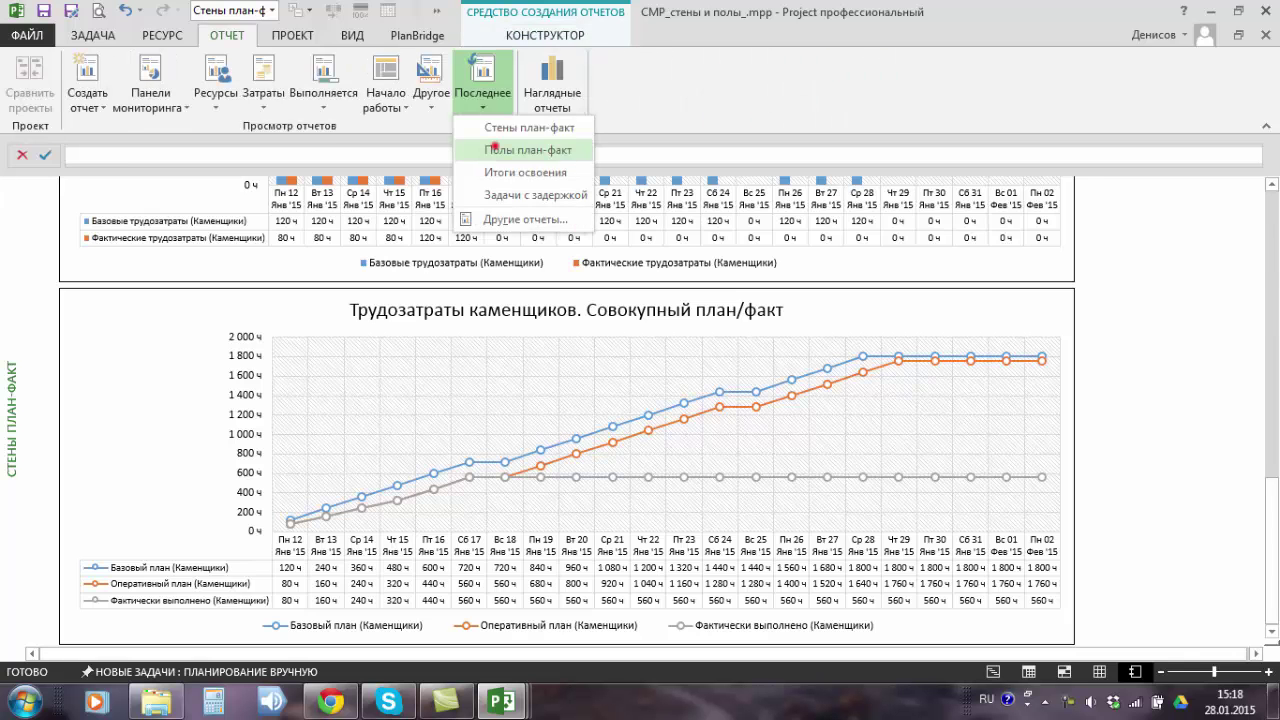
Open Полы план-факт and review Подрядчик-2's floor charts: 1 200 ч baseline versus 160 ч done
left_click(494, 150)
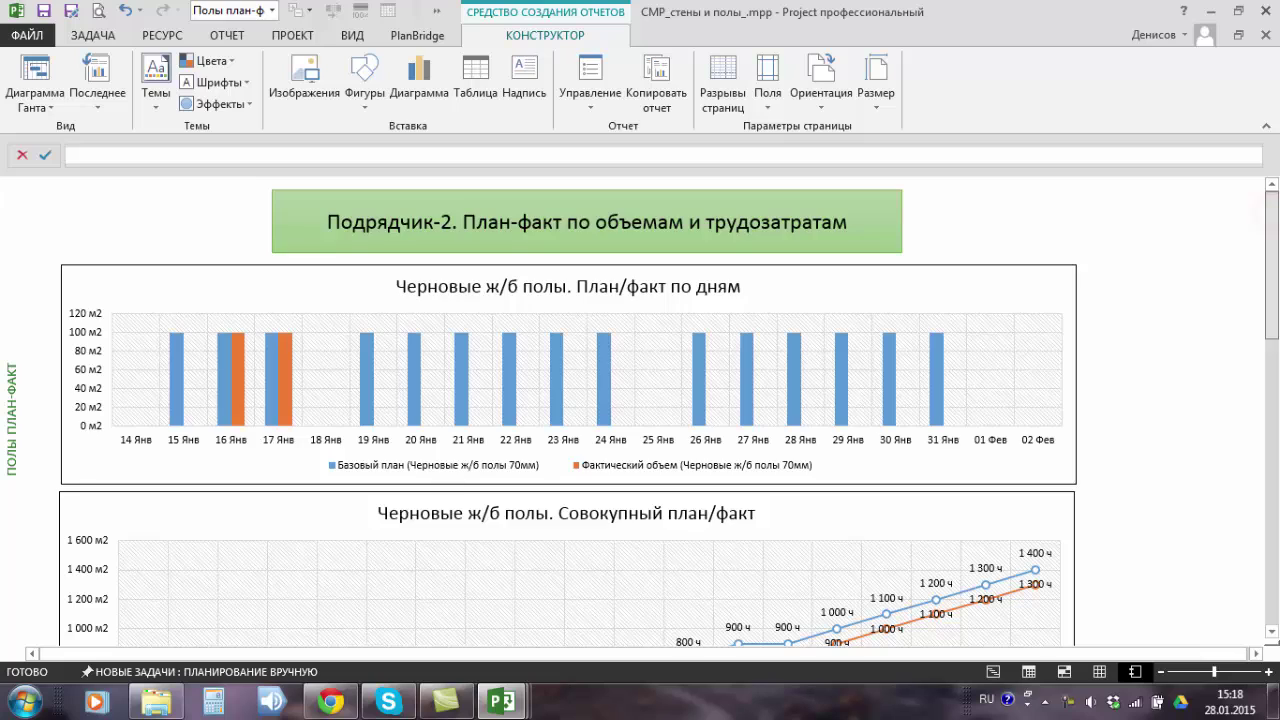
scroll(669, 412, "down", 1)
scroll(566, 412, "down", 3)
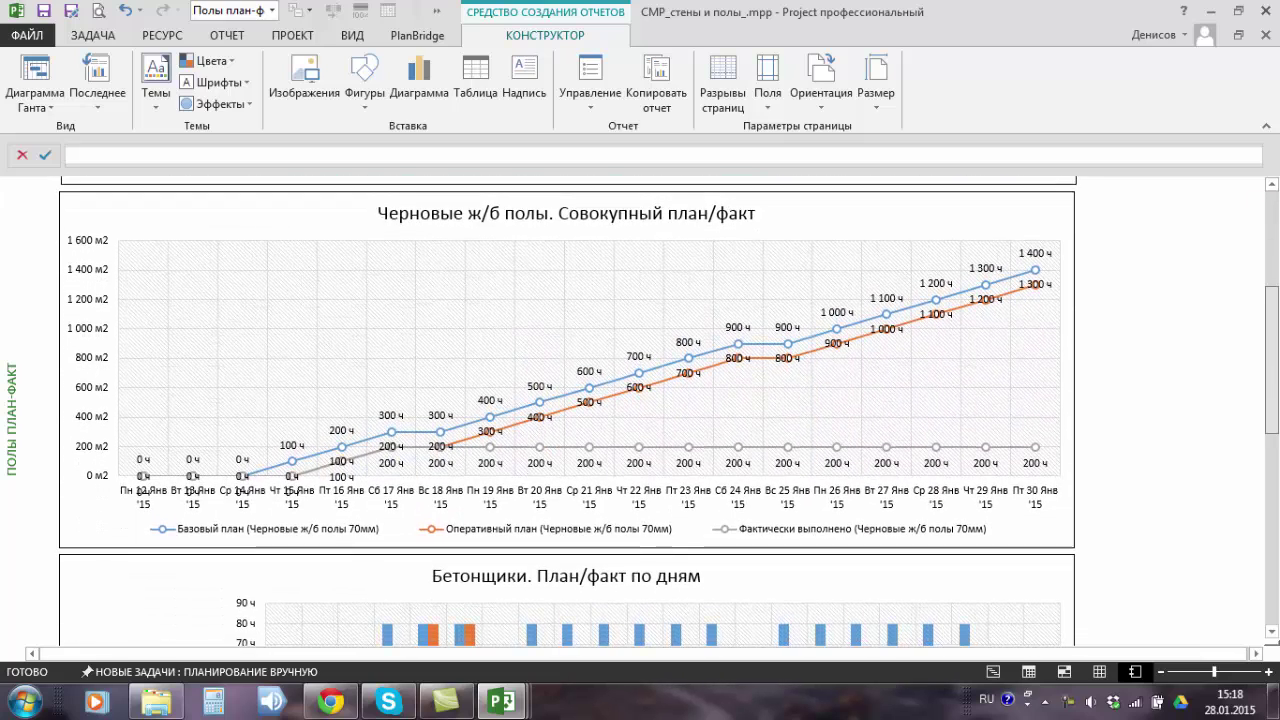
scroll(566, 412, "down", 7)
scroll(566, 412, "down", 1)
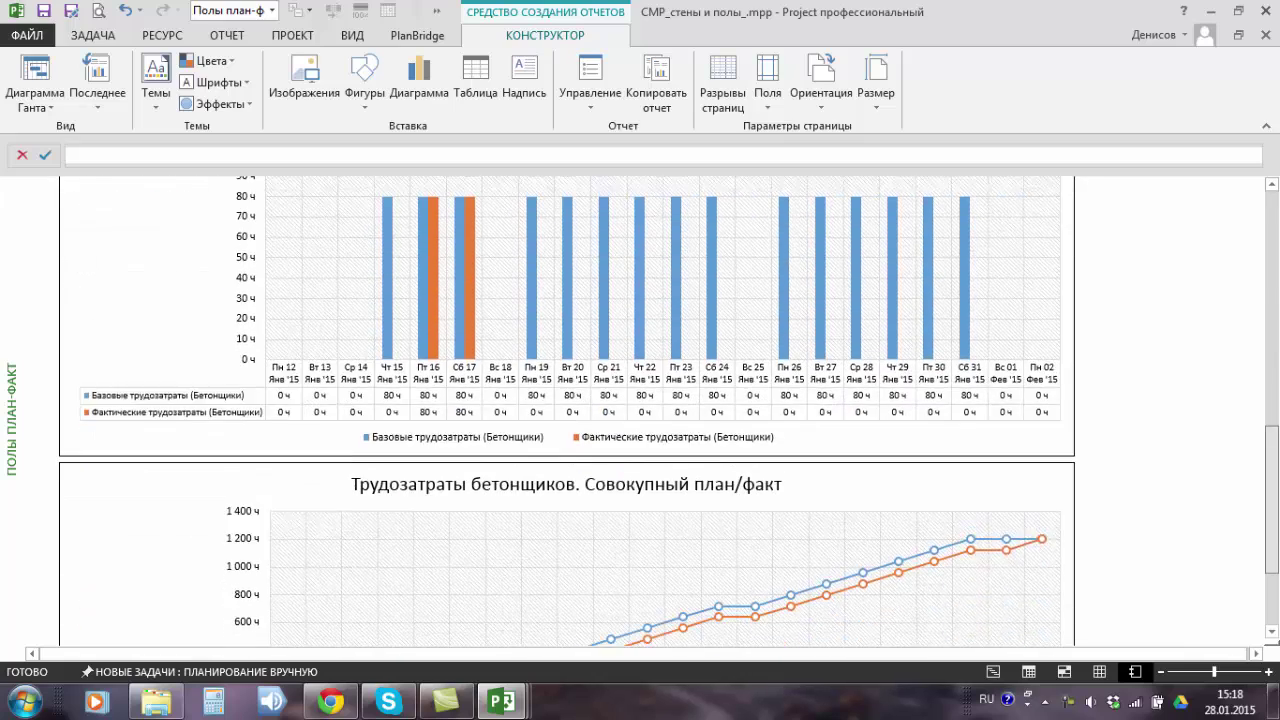
scroll(566, 412, "up", 1)
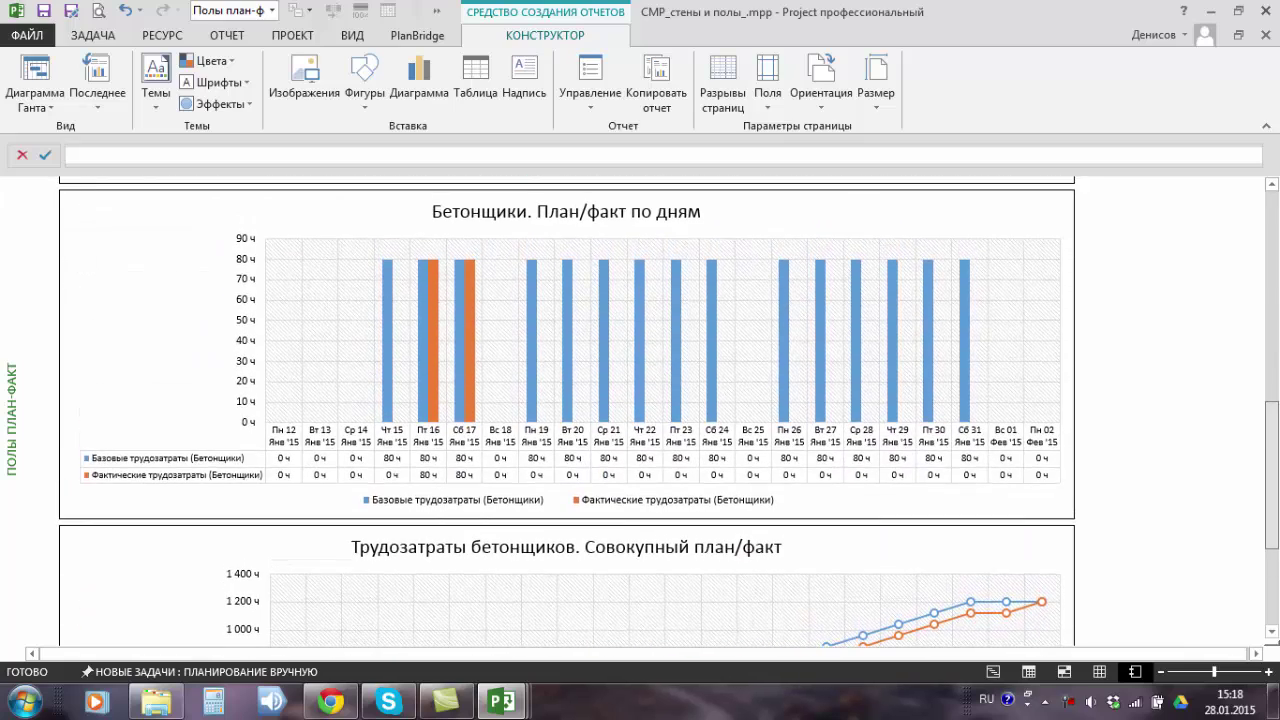
scroll(566, 412, "down", 5)
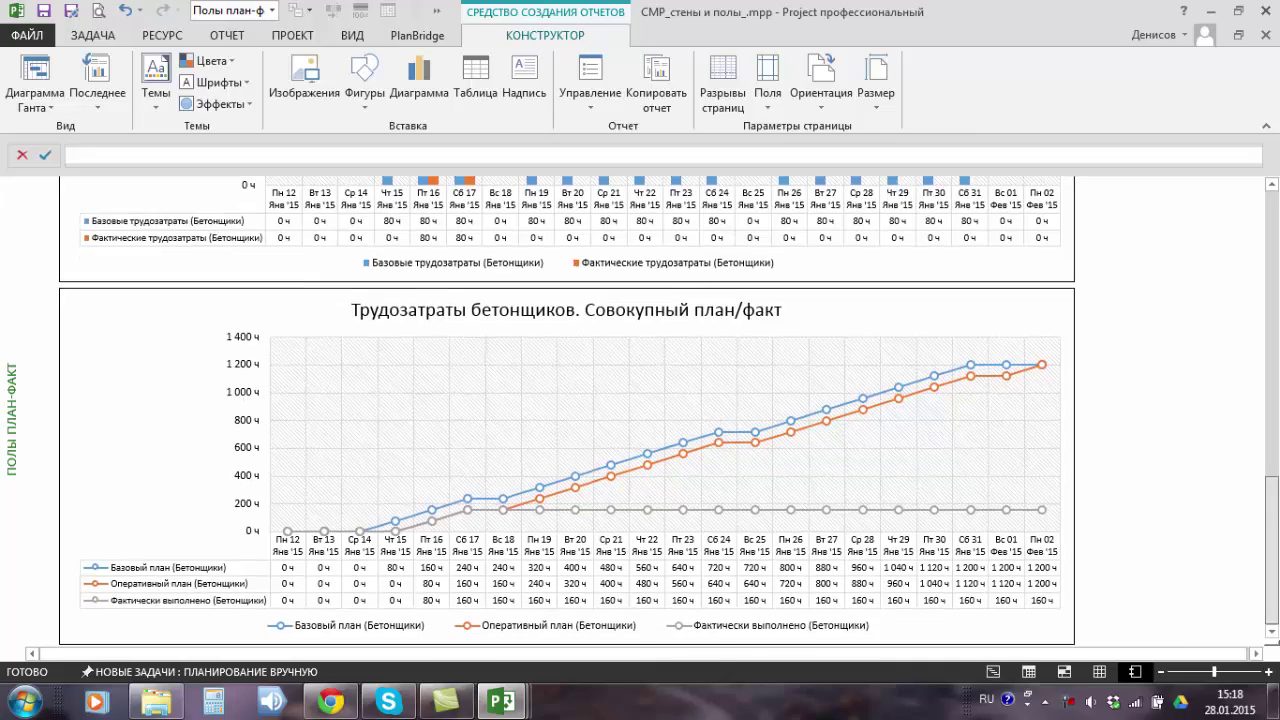